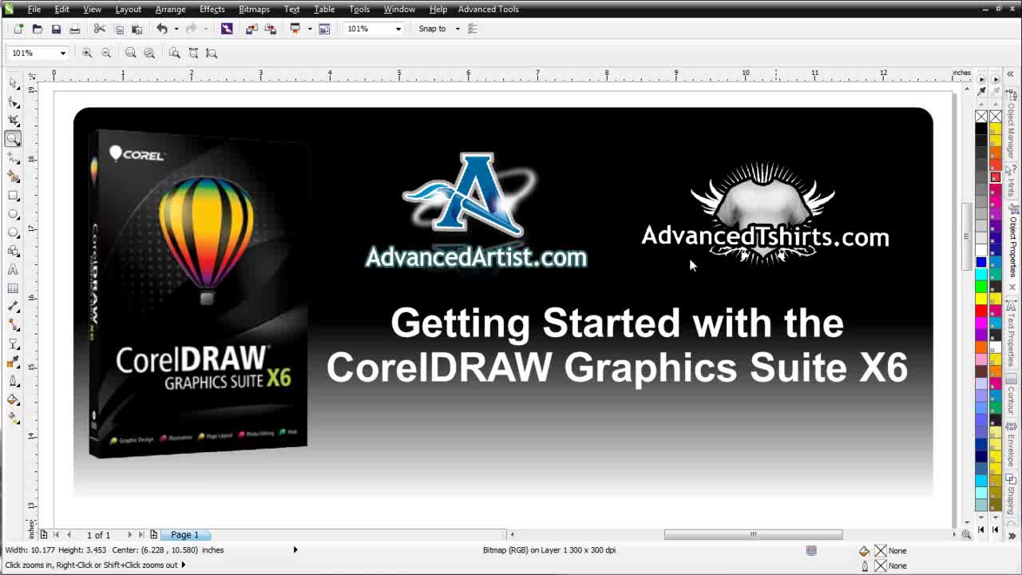
Zoom in on the second HOT 107.9 logo to inspect the pixels of its 107 lettering.
right_click(654, 363)
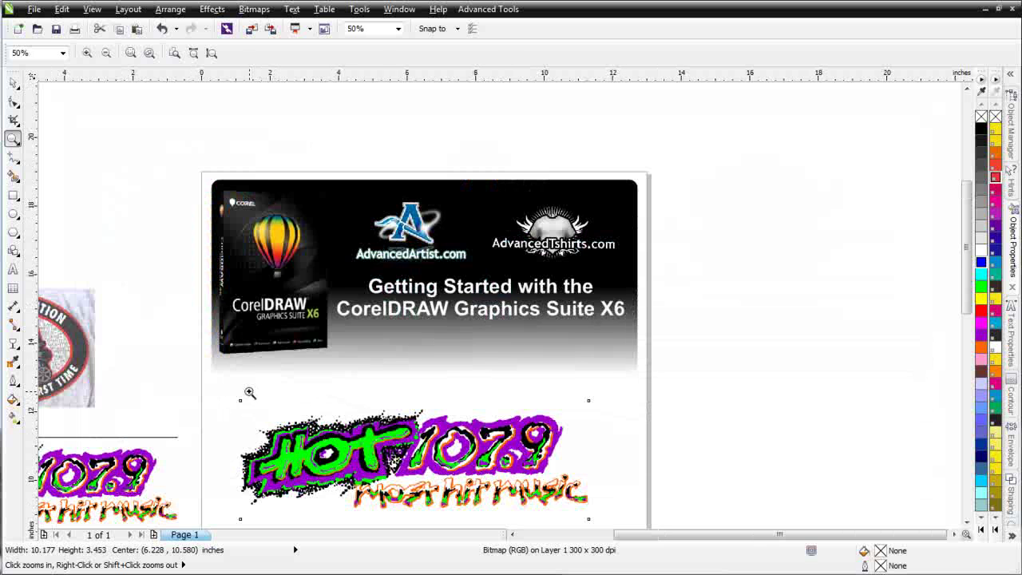
drag(249, 392, 581, 513)
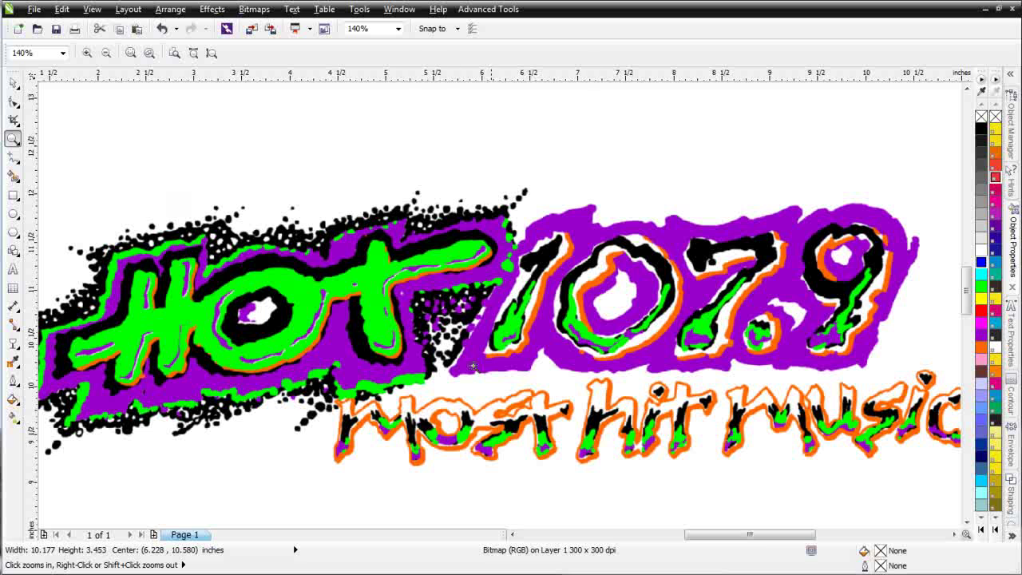
right_click(561, 374)
right_click(488, 311)
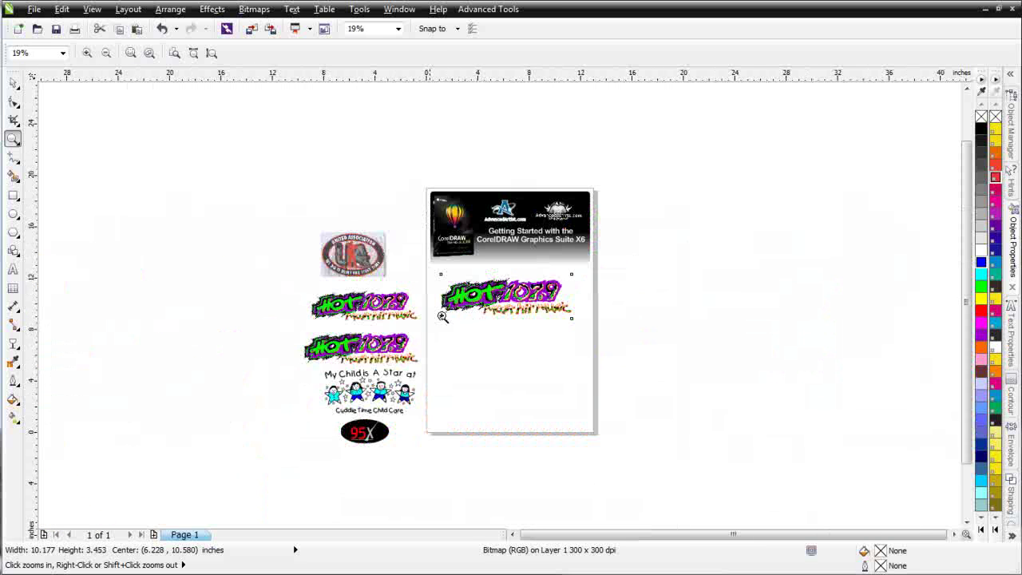
click(367, 353)
click(498, 305)
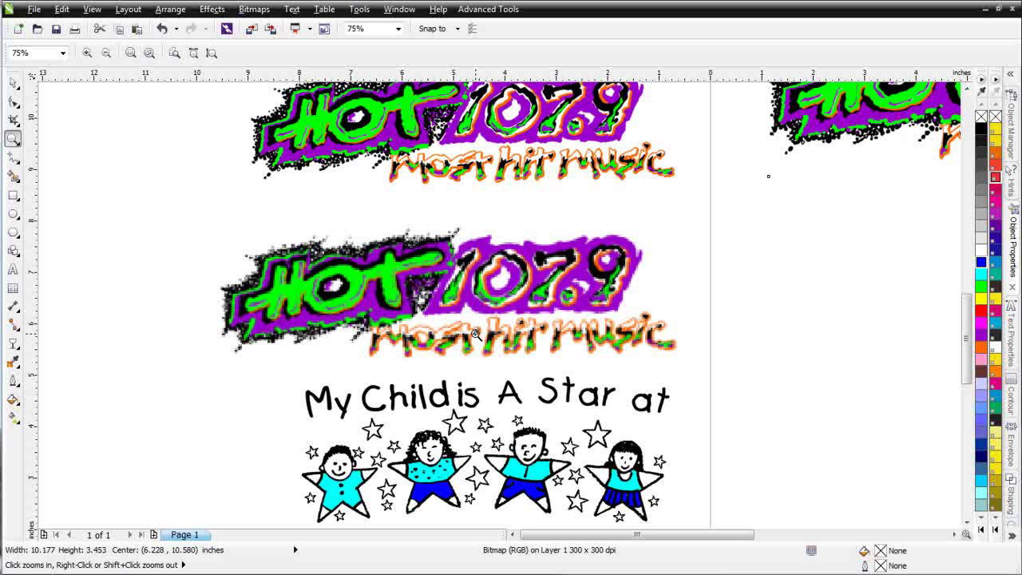
click(475, 333)
click(497, 303)
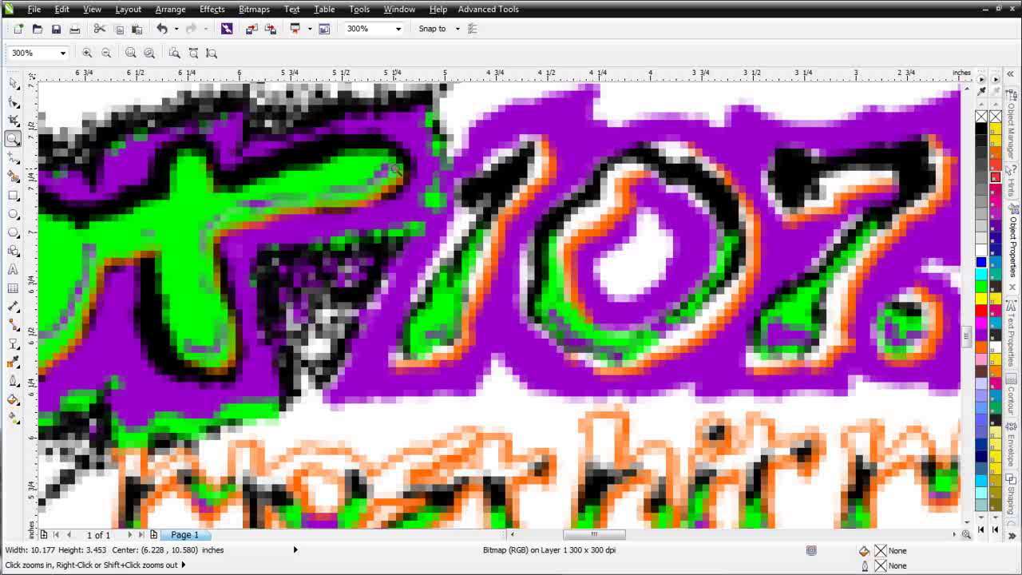
Zoom out to survey the logos, close in on the right HOT 107.9 logo, then switch to the Pick tool.
right_click(638, 317)
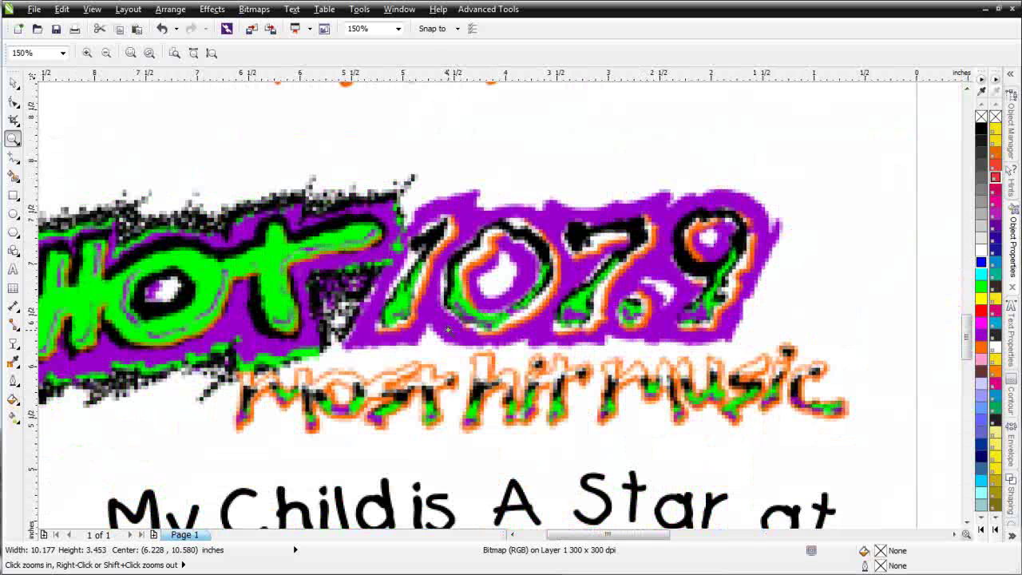
right_click(448, 329)
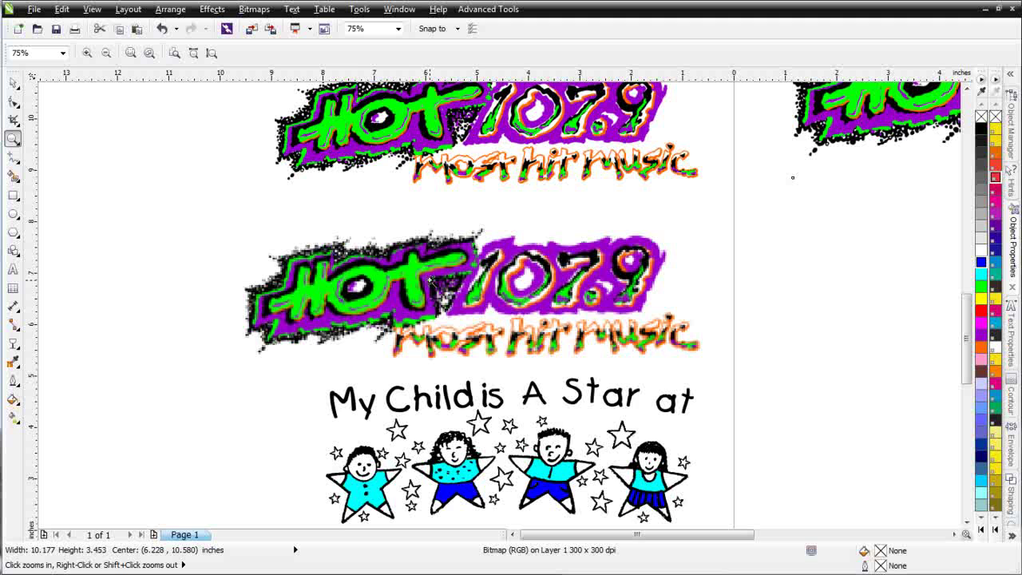
click(313, 263)
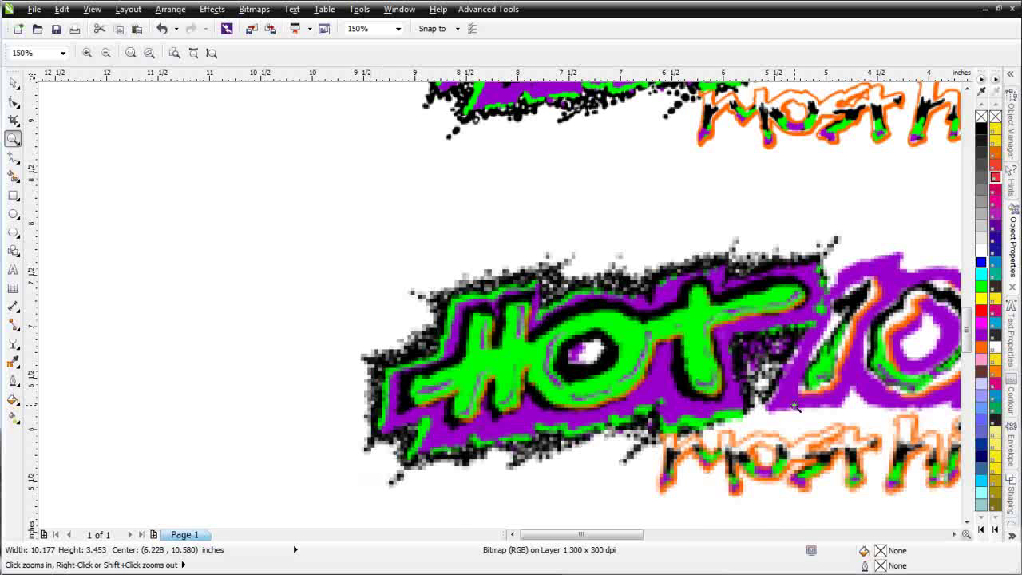
right_click(795, 407)
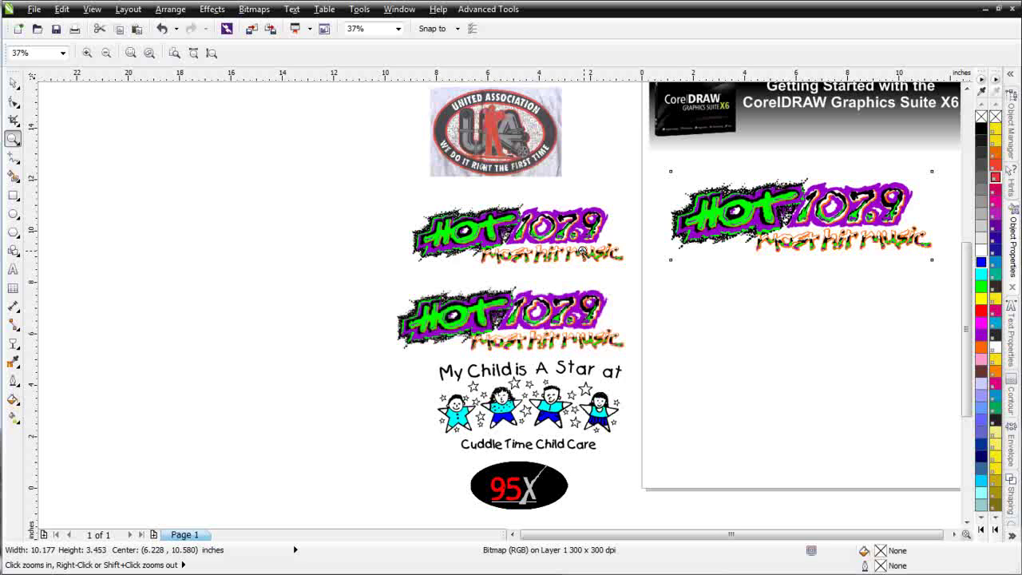
click(751, 236)
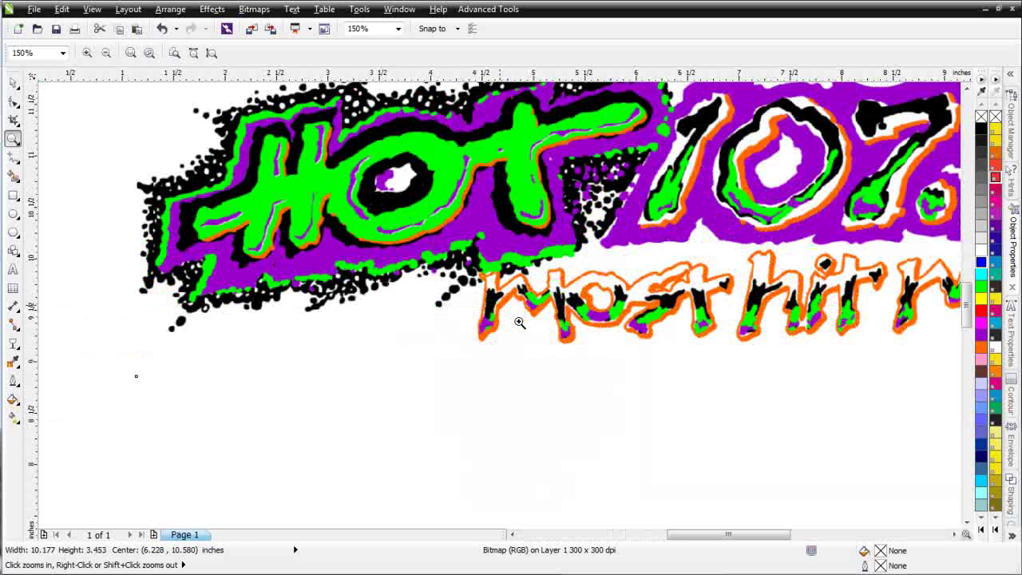
click(521, 322)
right_click(636, 169)
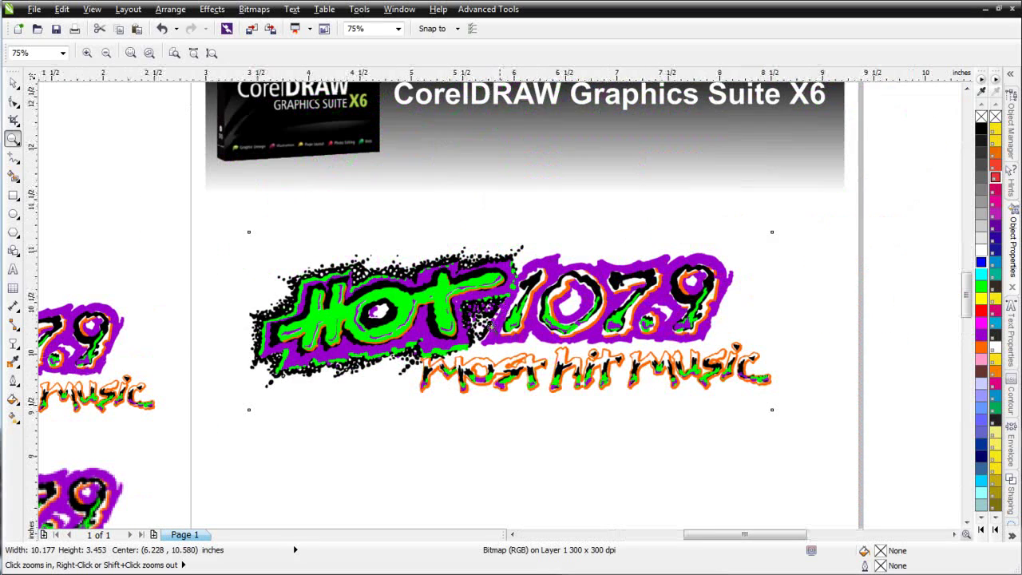
click(501, 312)
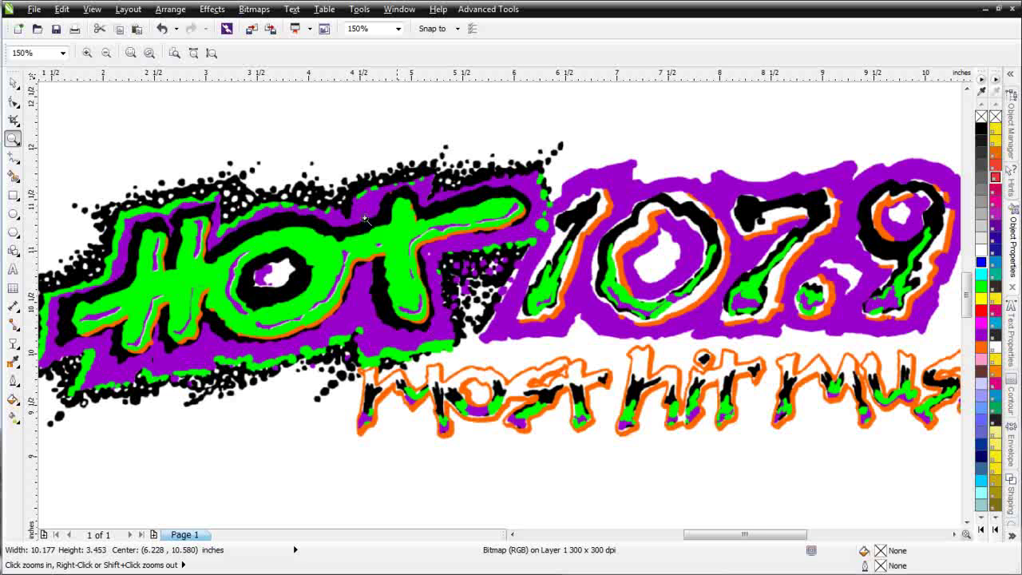
click(13, 82)
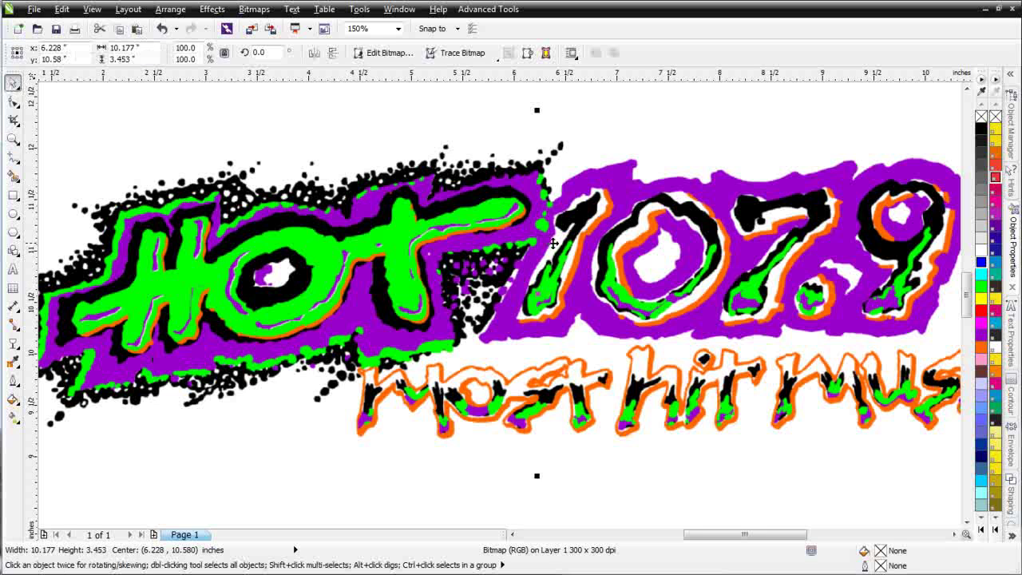
Send the logo bitmap to PHOTO-PAINT with Edit Bitmap and maximize its image window.
click(383, 55)
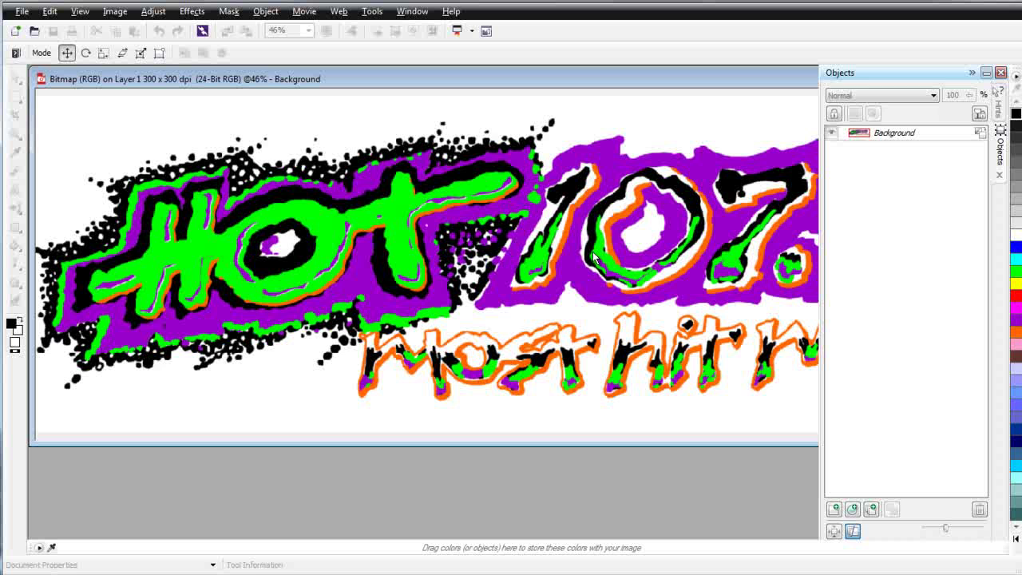
drag(791, 82, 519, 160)
click(718, 156)
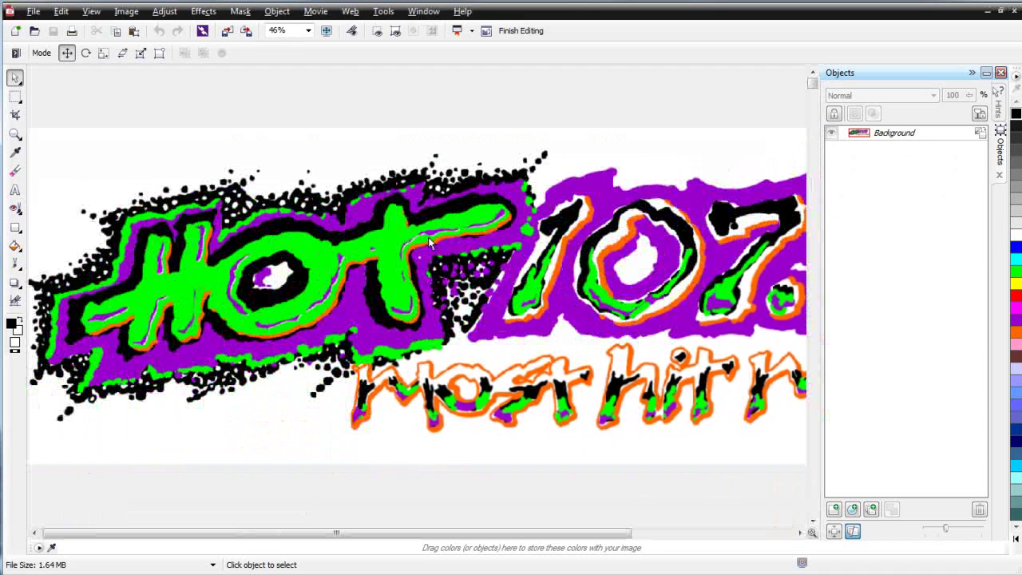
Zoom in and out with the mouse wheel to inspect the logo's pixels.
scroll(284, 231, up, 2)
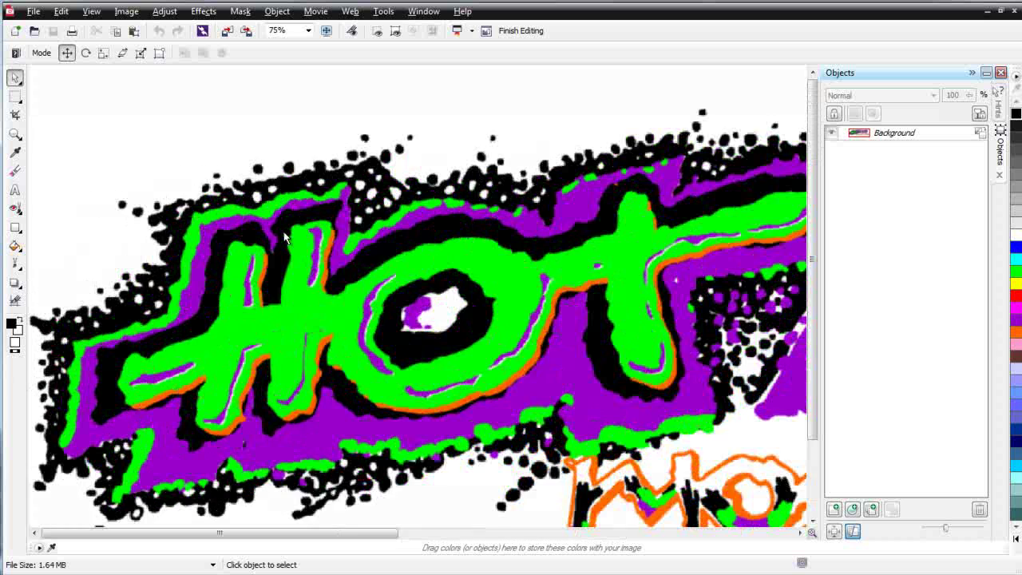
scroll(435, 303, up, 1)
scroll(392, 308, up, 3)
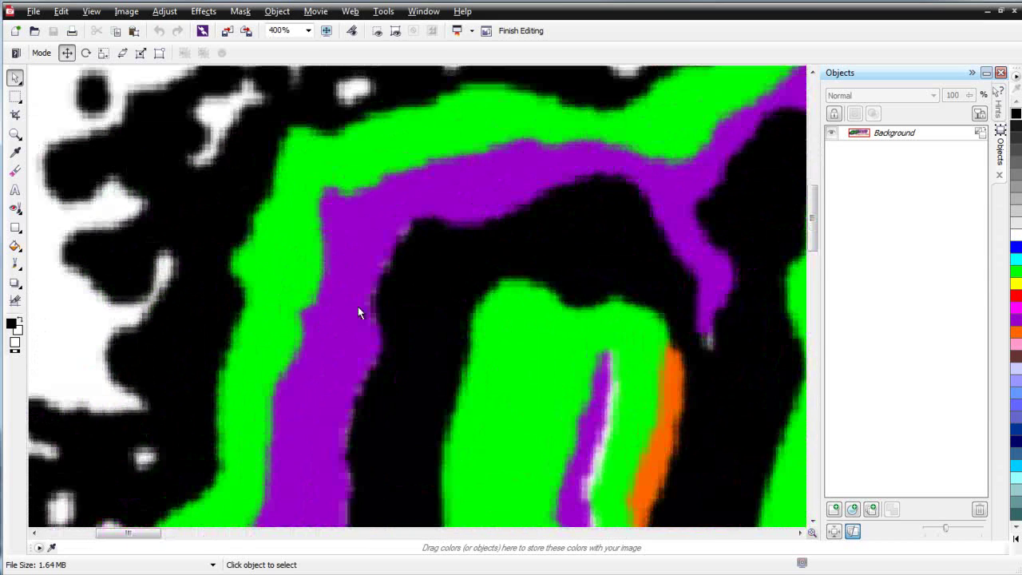
scroll(367, 314, up, 1)
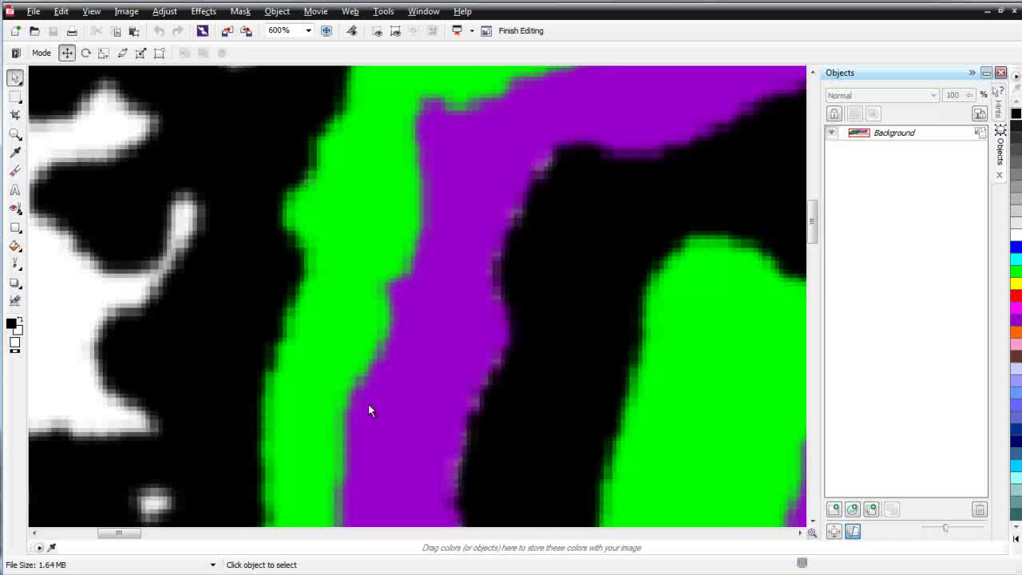
scroll(369, 410, up, 1)
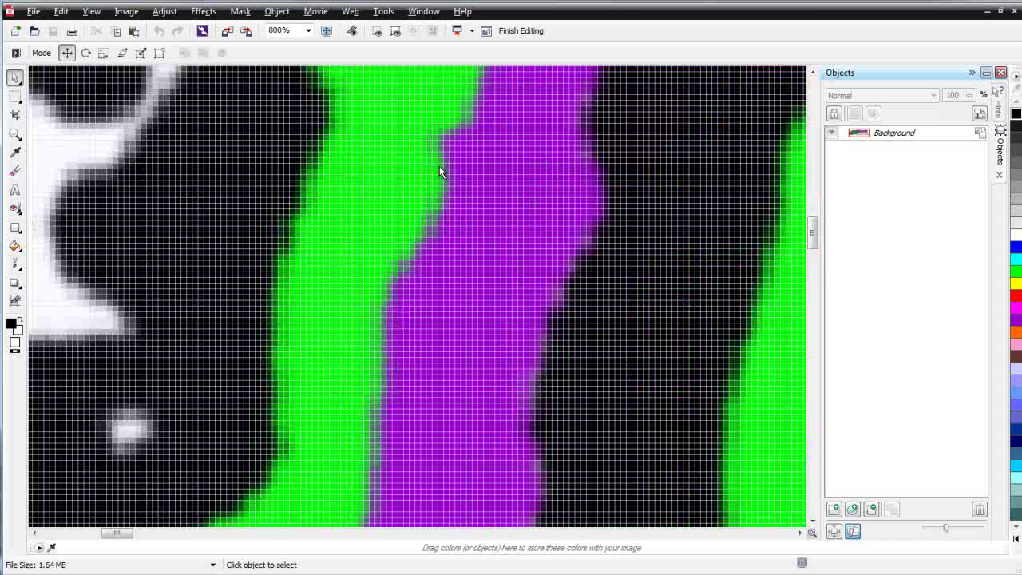
scroll(621, 378, down, 2)
scroll(620, 378, right, 3)
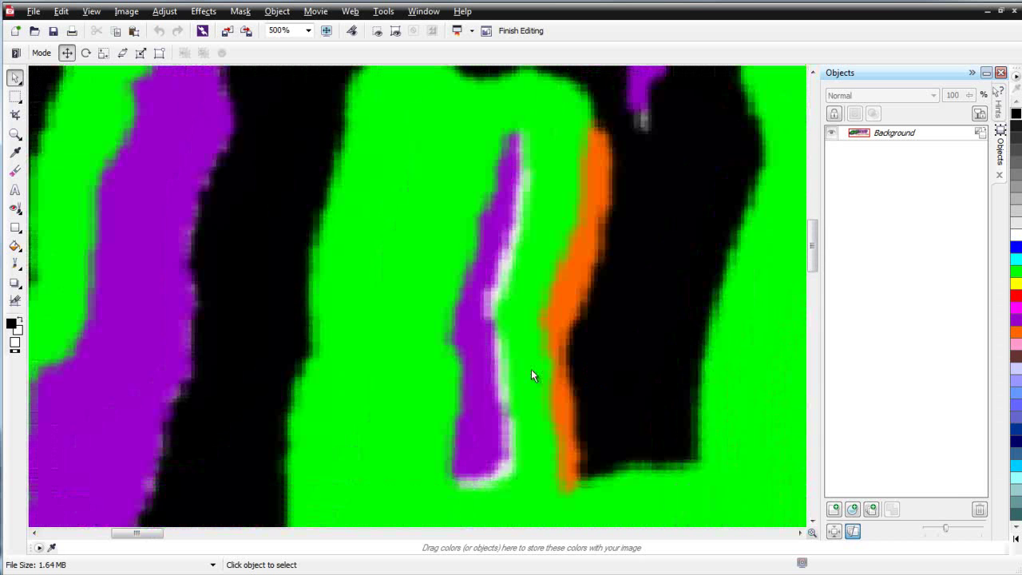
scroll(531, 369, down, 3)
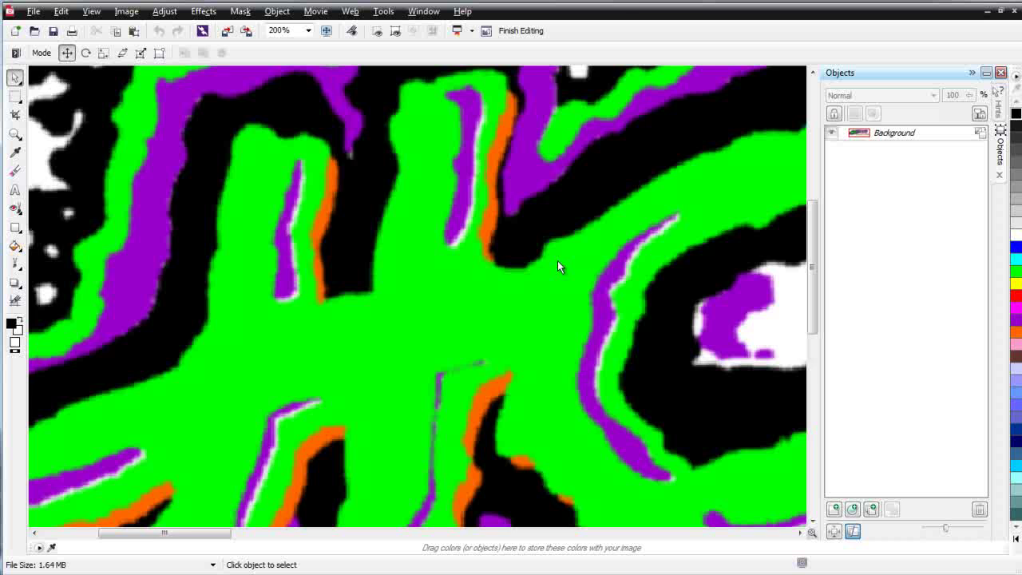
scroll(502, 247, up, 1)
scroll(251, 205, up, 1)
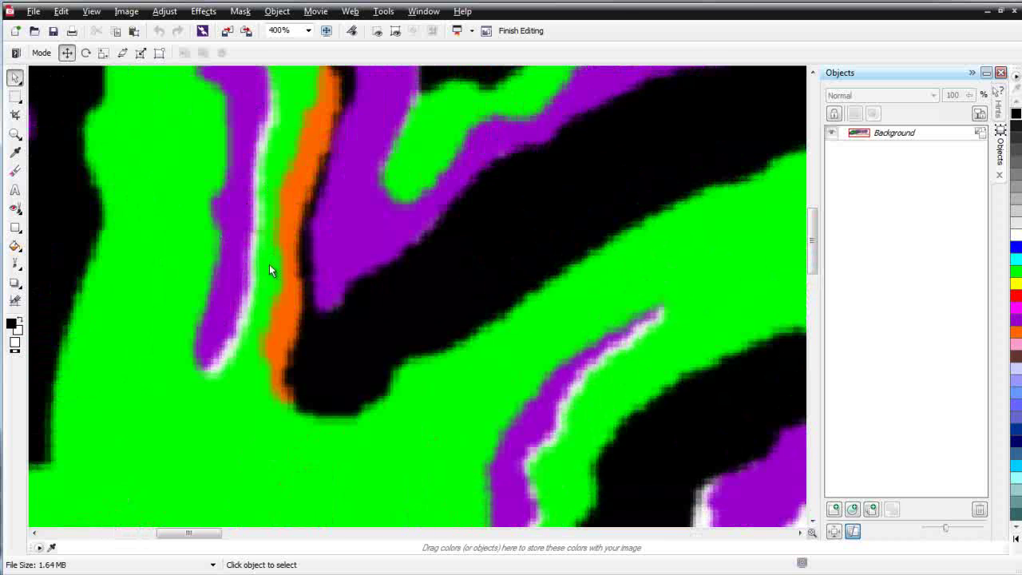
scroll(282, 239, up, 1)
scroll(410, 288, up, 2)
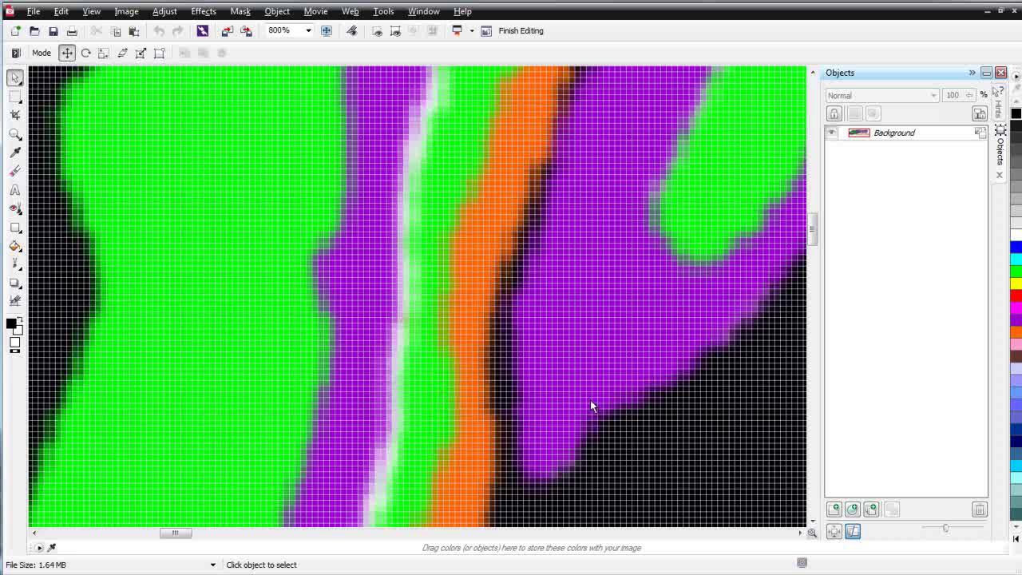
scroll(614, 407, down, 6)
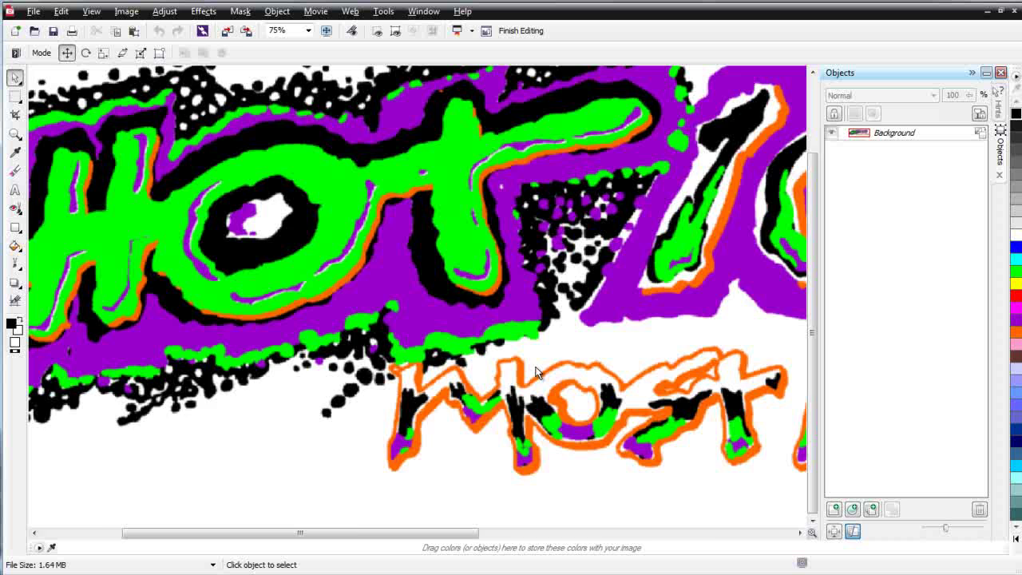
scroll(536, 372, down, 2)
scroll(462, 271, up, 1)
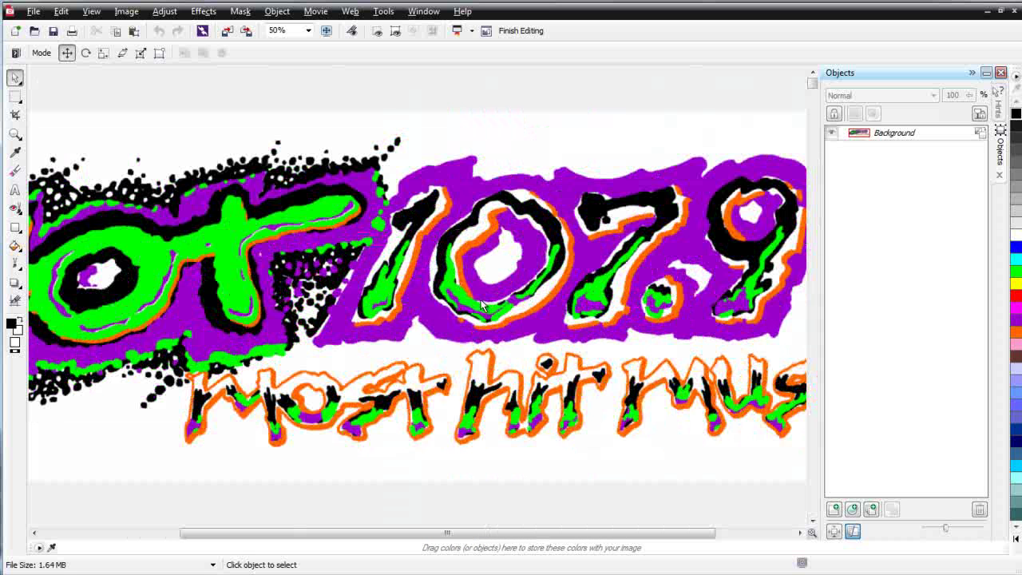
Trial a Color Mask: clear the old colours, sample the logo's black, preview, and cancel.
click(240, 11)
click(266, 60)
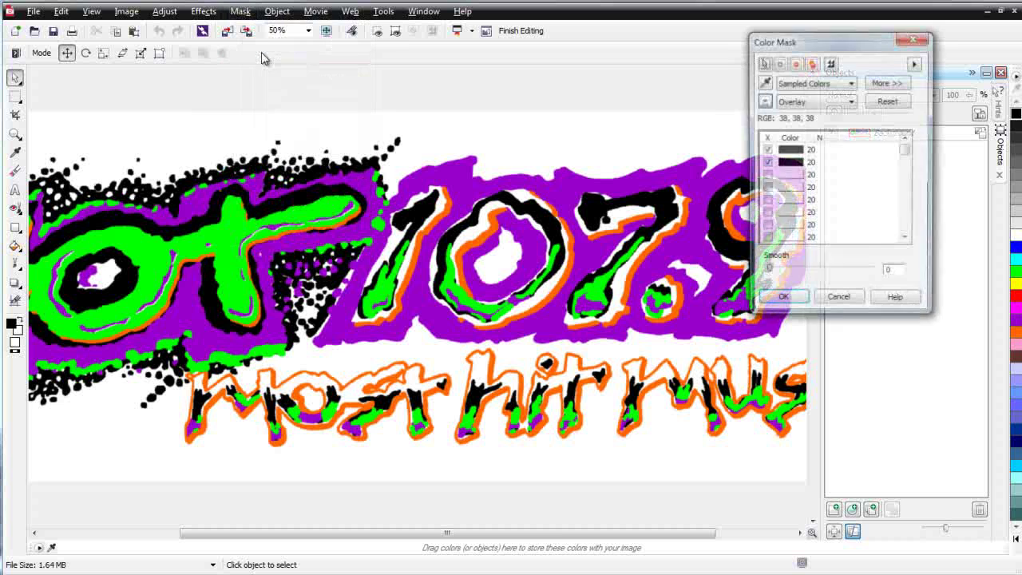
click(884, 103)
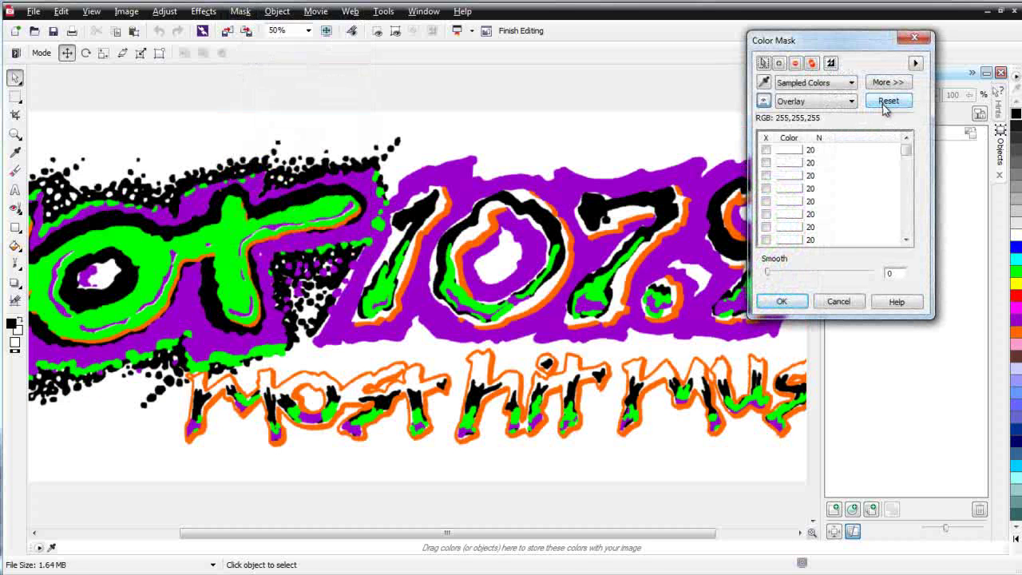
click(764, 83)
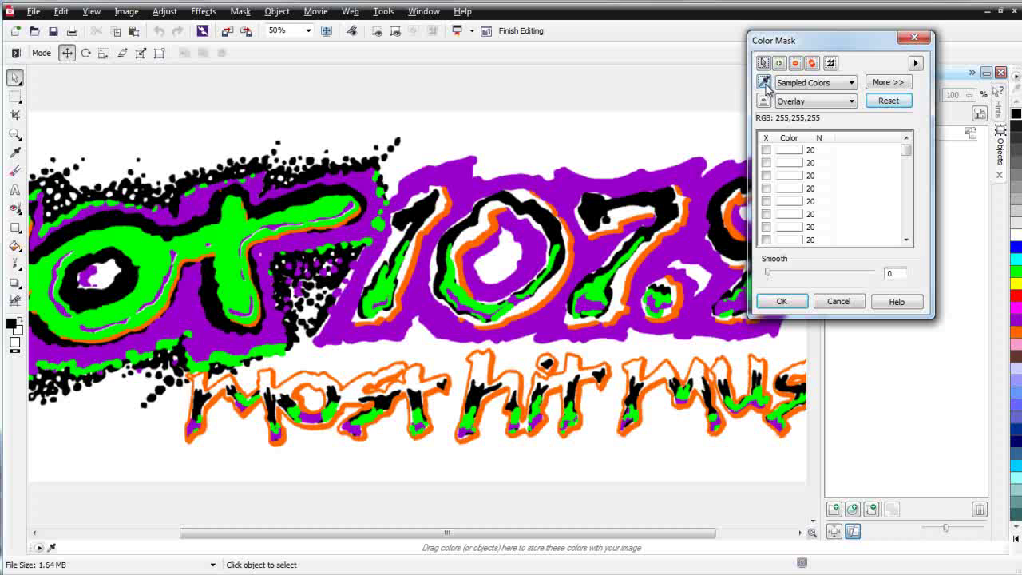
click(671, 197)
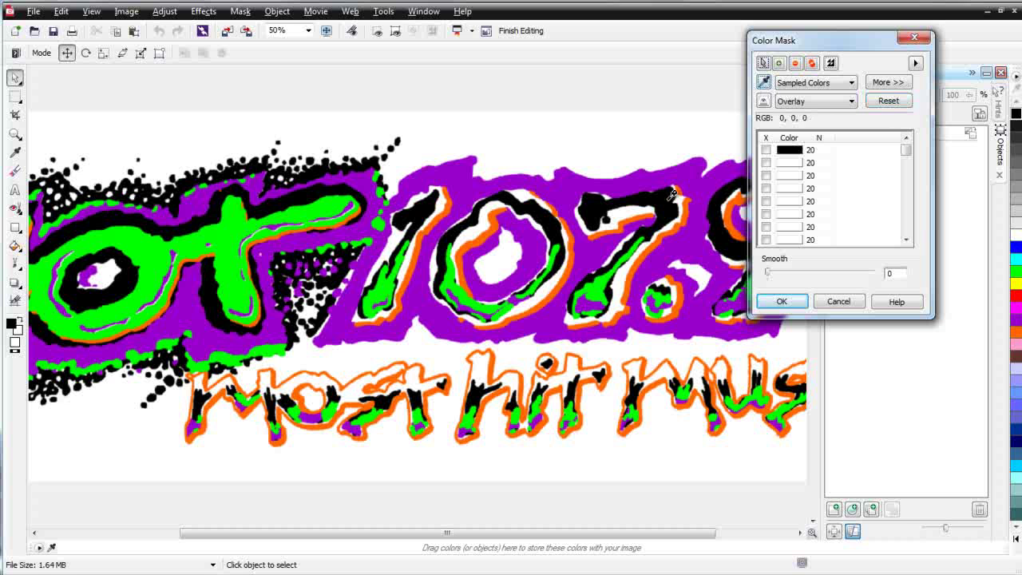
click(764, 101)
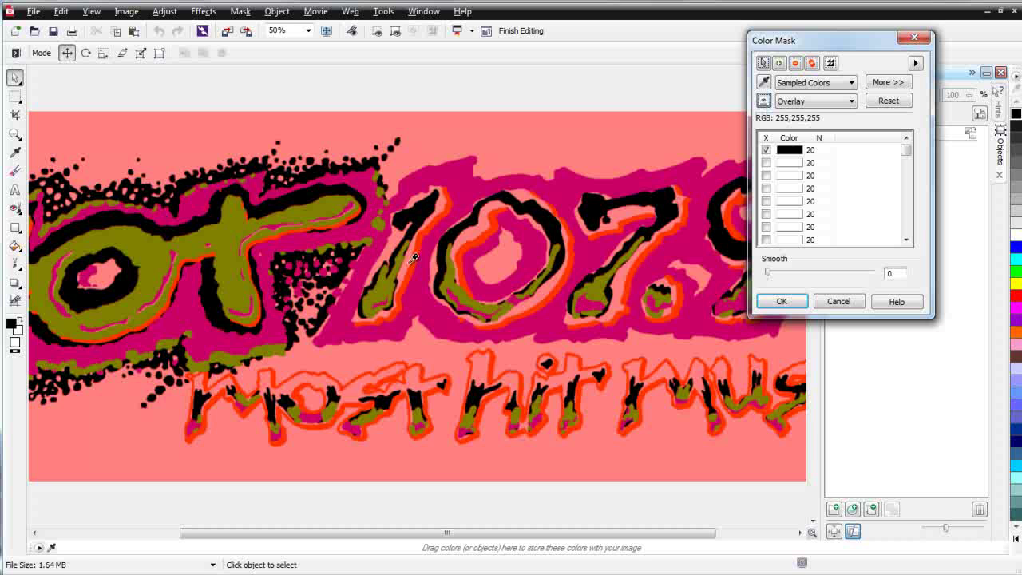
click(858, 301)
scroll(428, 227, up, 3)
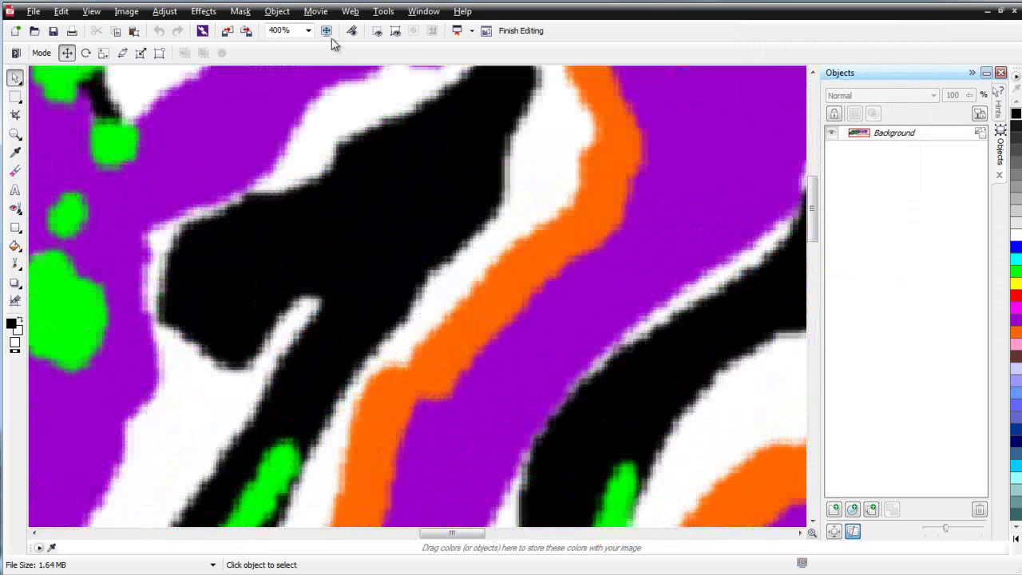
Reopen Color Mask, sample the black, uncheck the duplicate second colour, and apply the mask.
click(241, 11)
click(240, 59)
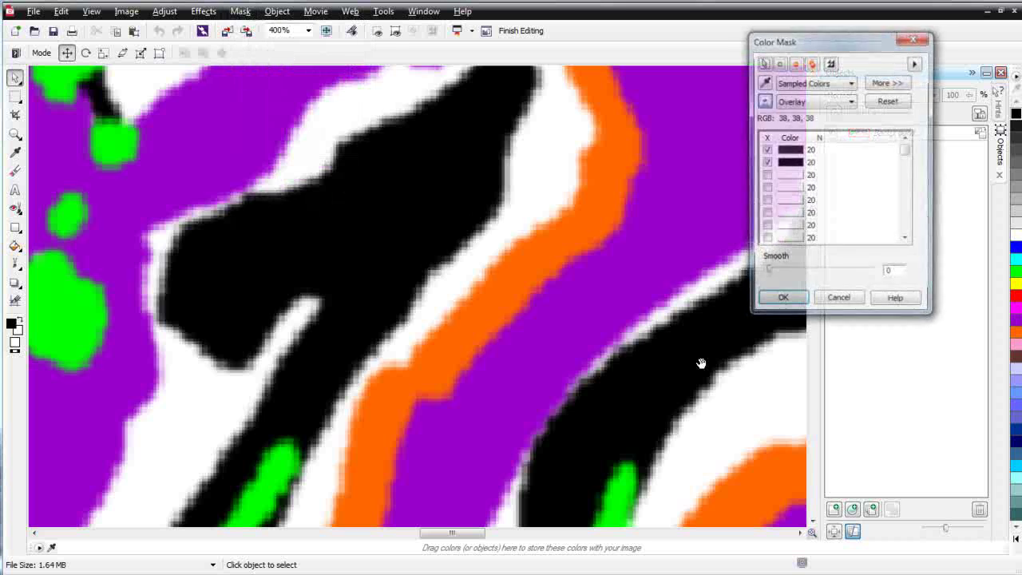
click(700, 360)
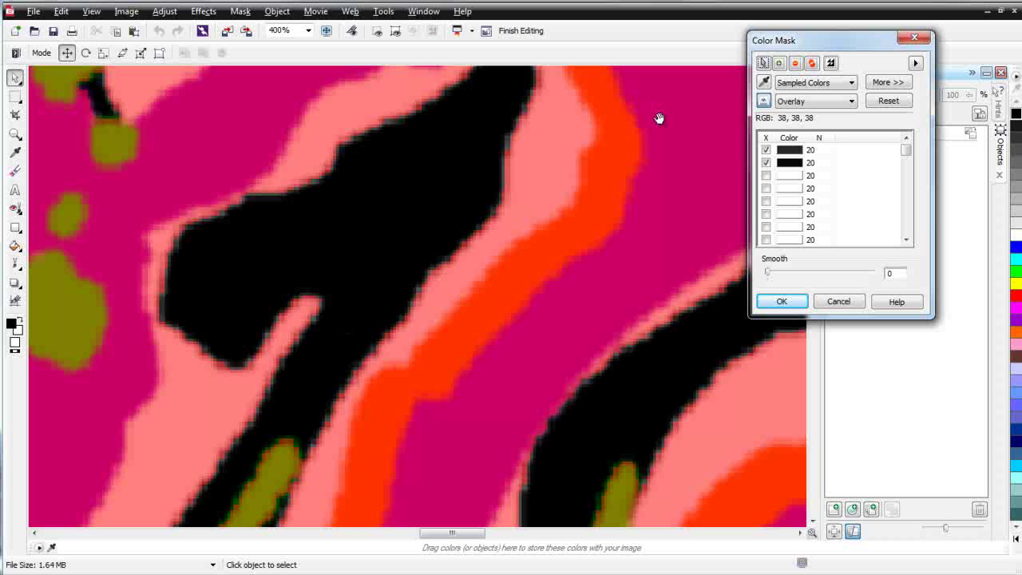
click(765, 163)
click(765, 163)
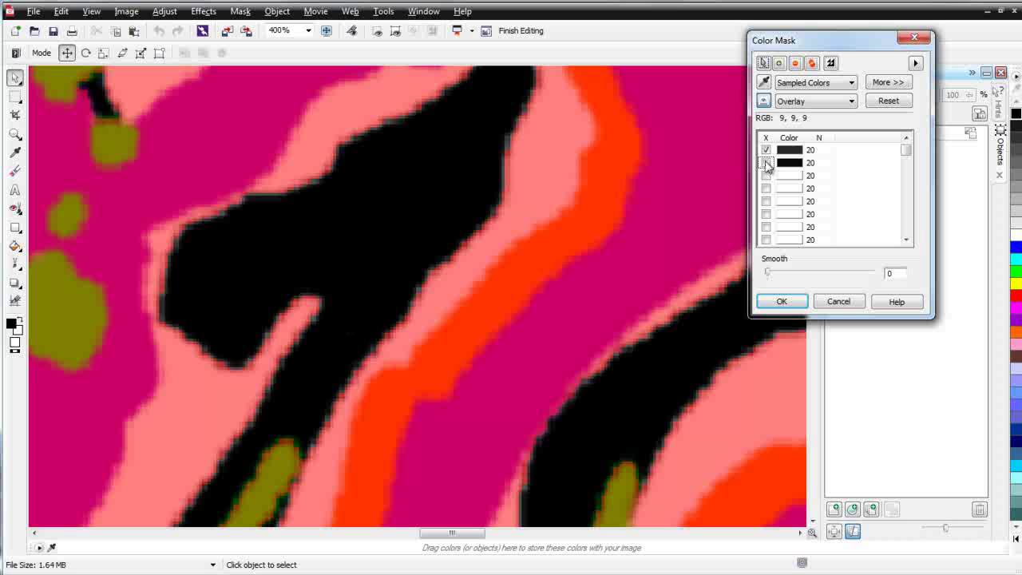
click(781, 301)
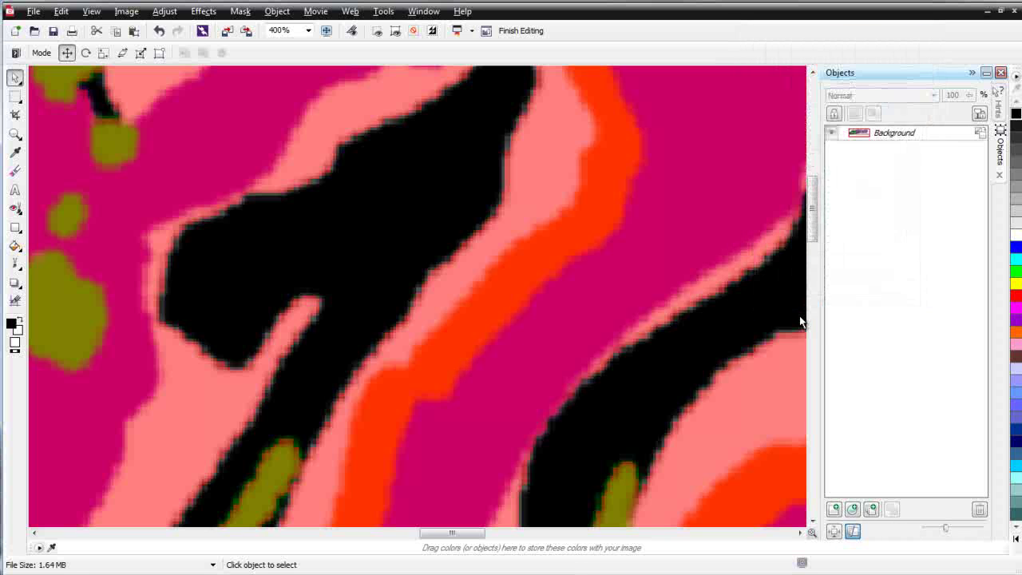
Expand the black mask outline by 1 pixel.
click(252, 12)
mouse_move(319, 183)
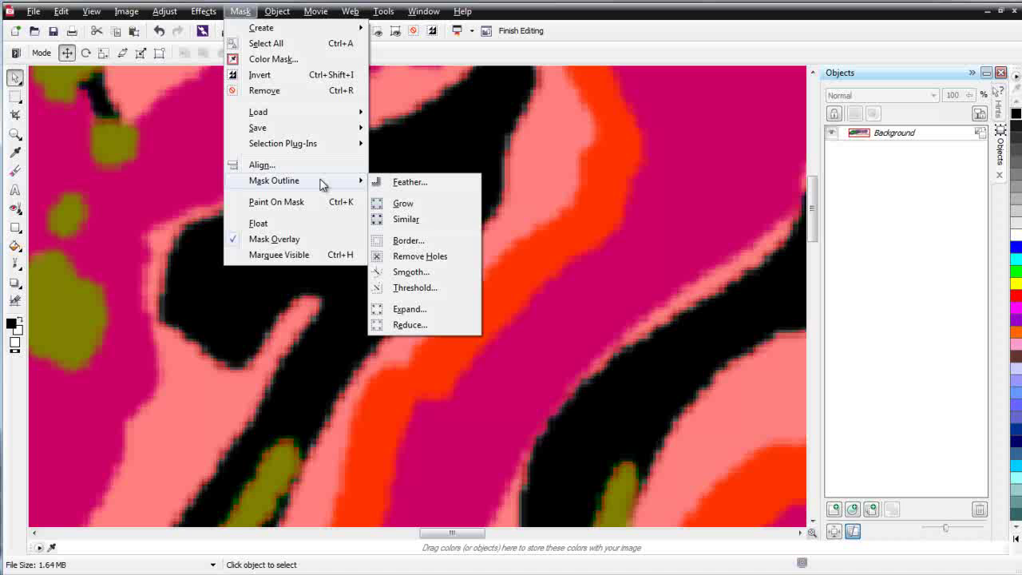
click(409, 309)
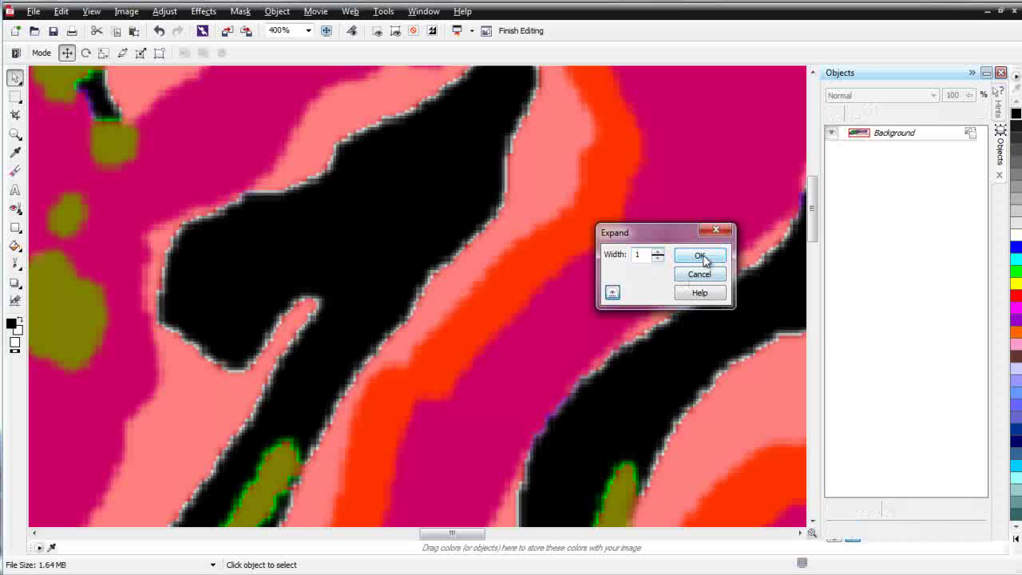
click(701, 257)
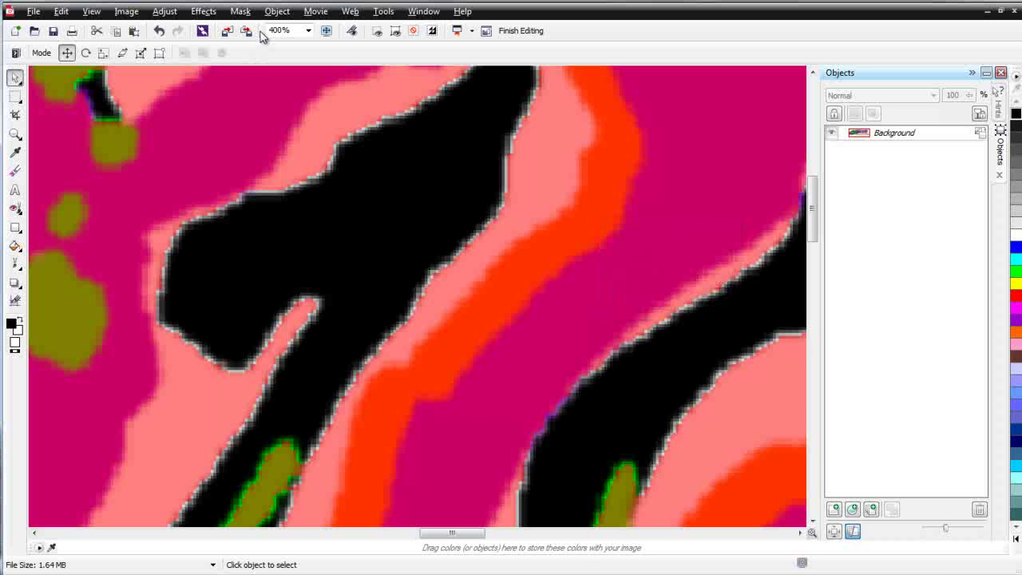
Cut the masked black into a new object, rename it 'Black', and hide it.
click(277, 11)
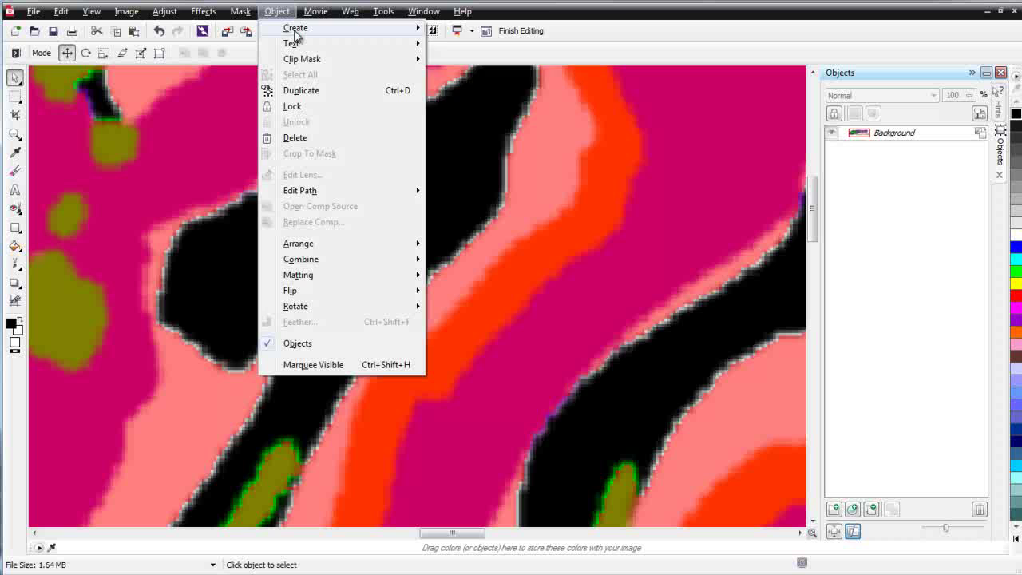
mouse_move(297, 29)
click(488, 81)
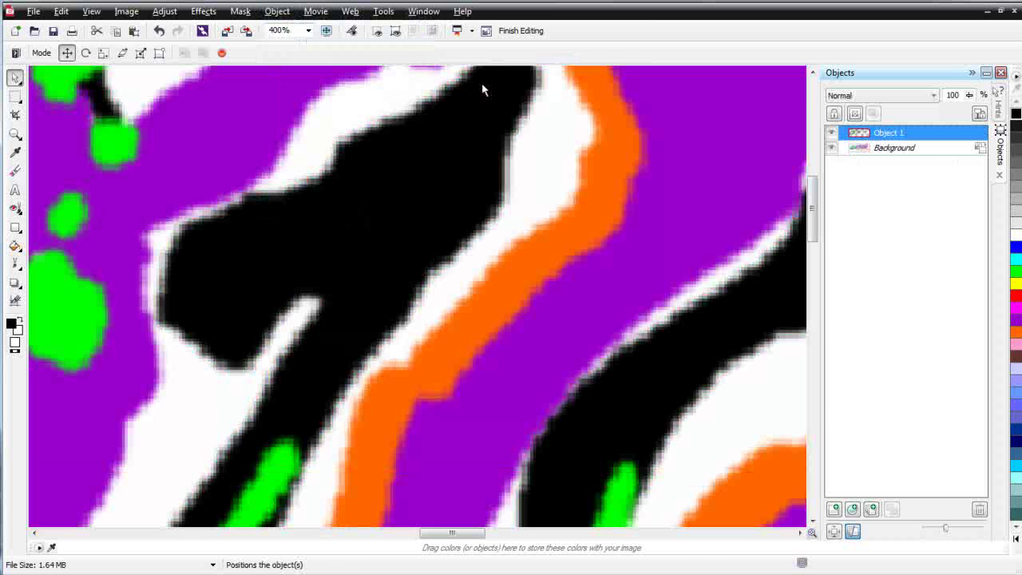
double_click(892, 133)
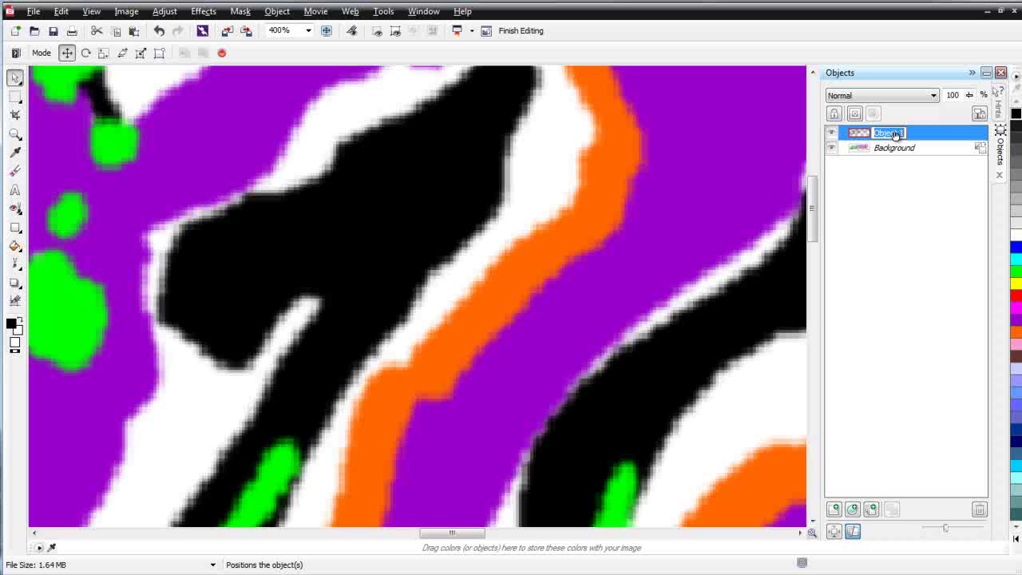
text(Black)
click(832, 134)
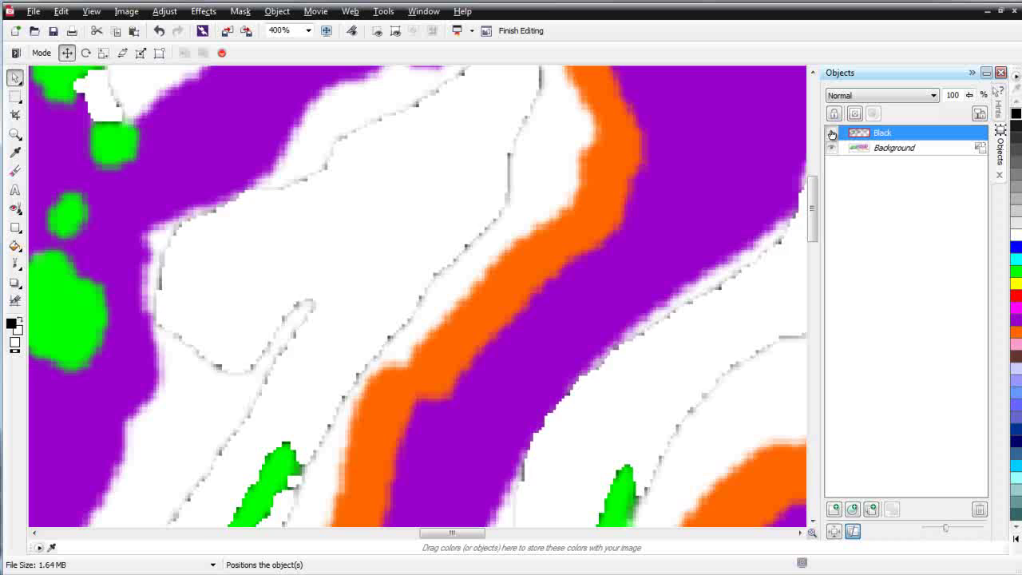
Make the Black object visible again and set the Background as the active object.
click(831, 133)
click(832, 134)
click(832, 133)
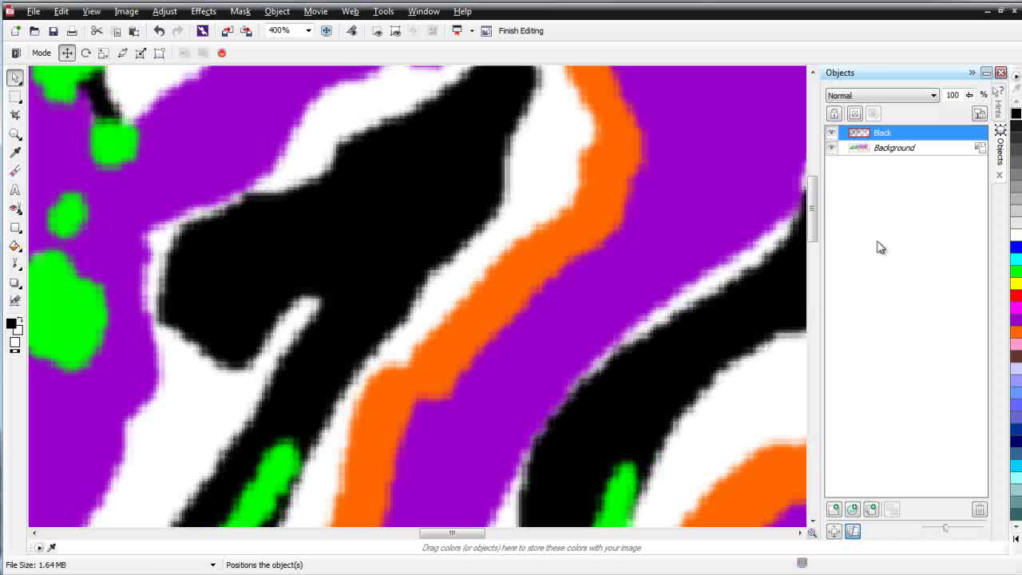
click(894, 149)
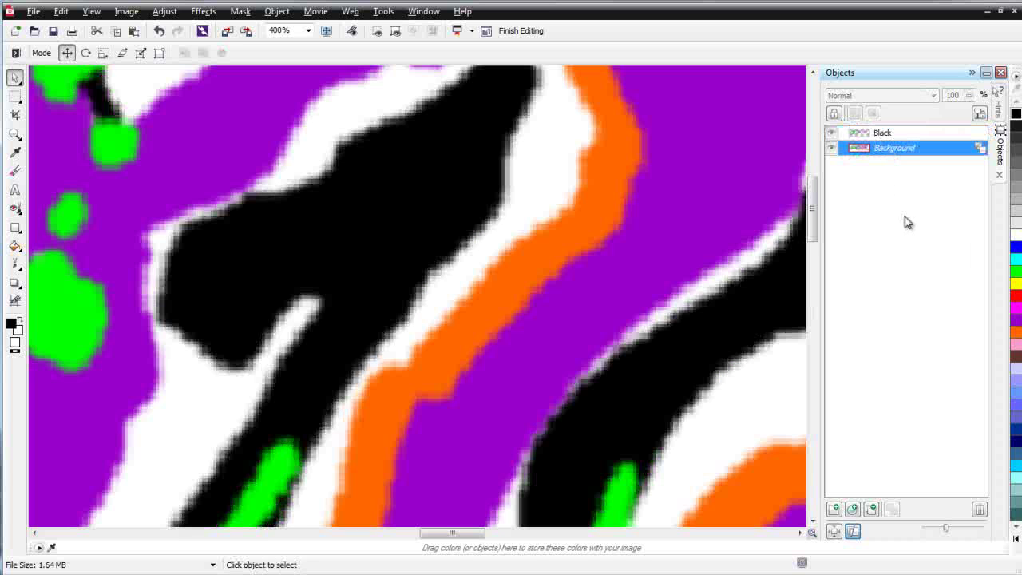
click(907, 137)
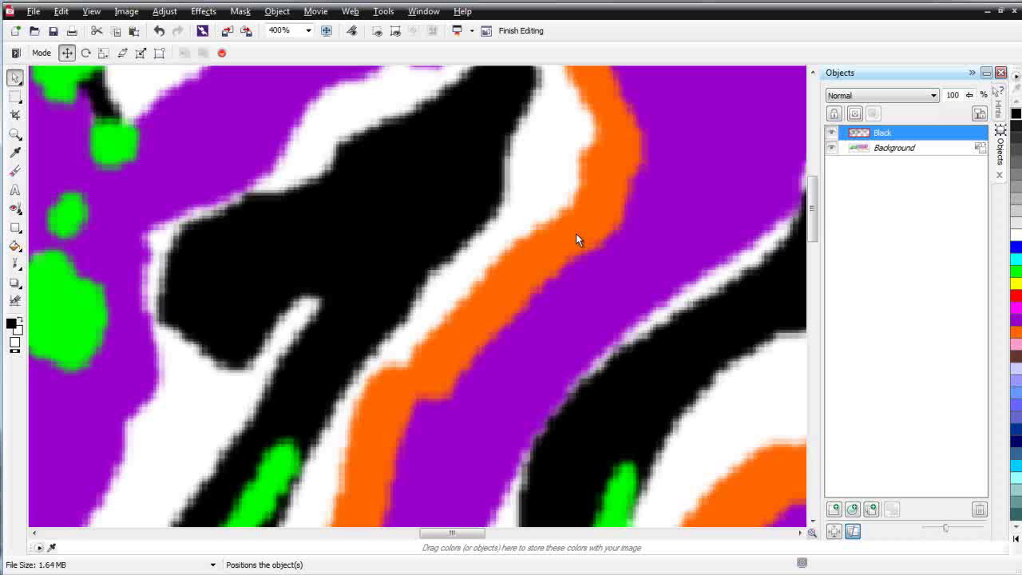
click(883, 149)
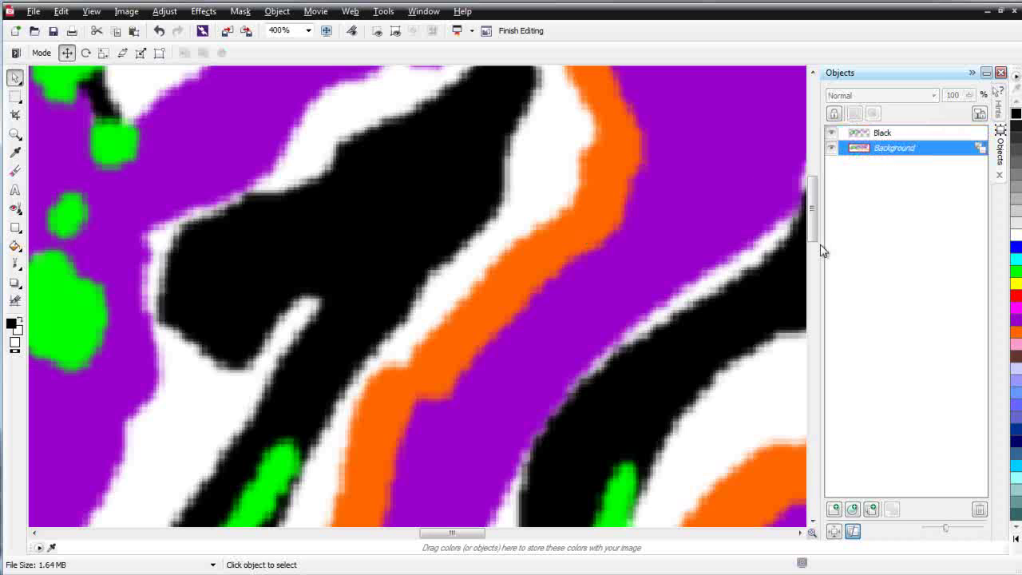
Color-mask the orange stripes on the Background and expand the mask slightly.
click(241, 12)
click(267, 60)
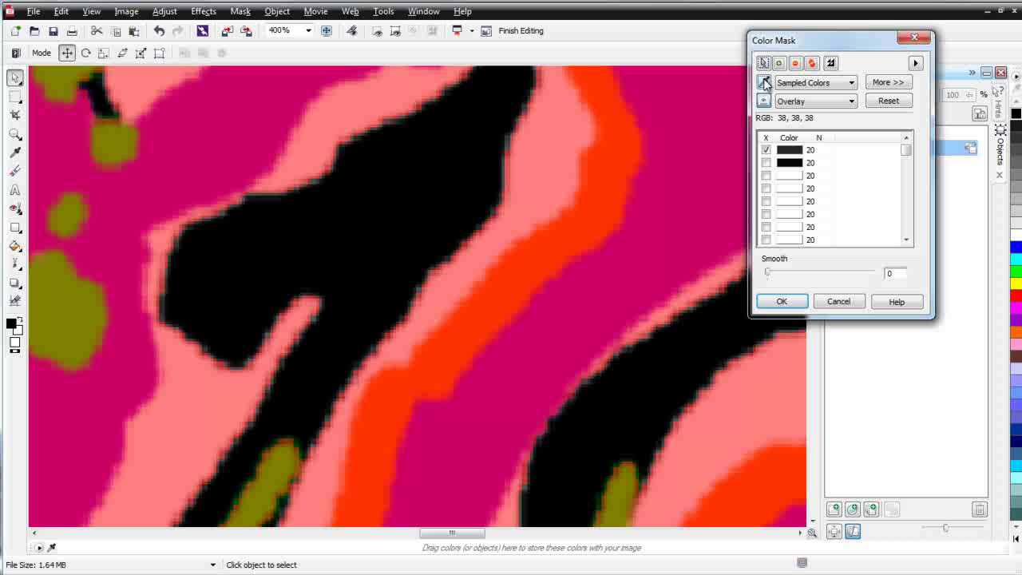
click(600, 185)
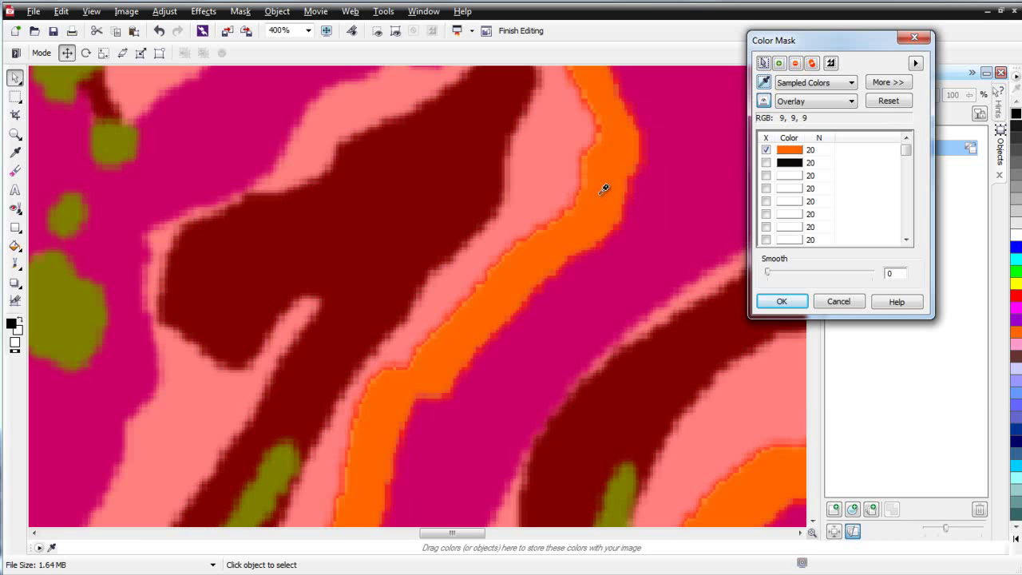
click(786, 303)
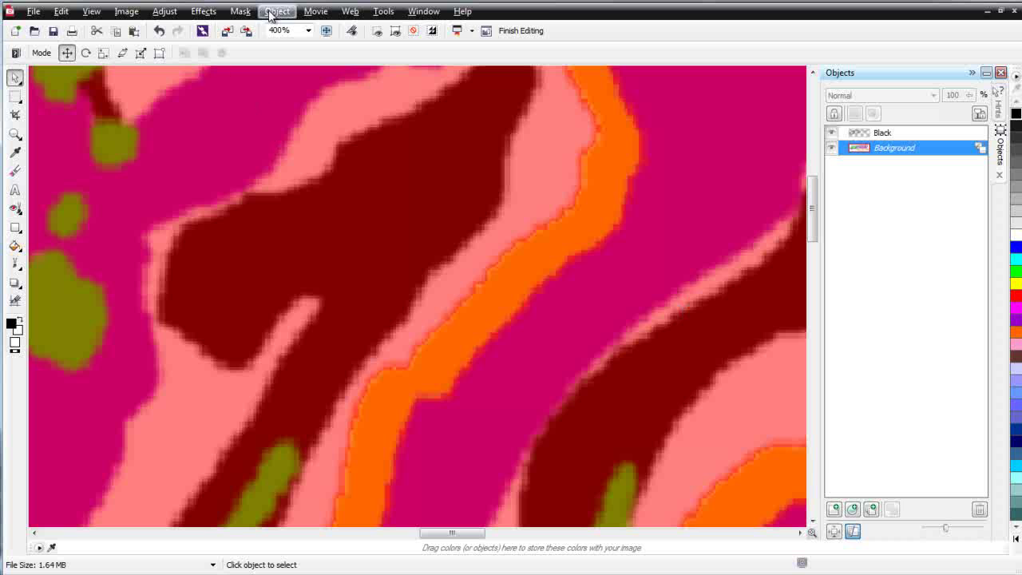
click(241, 13)
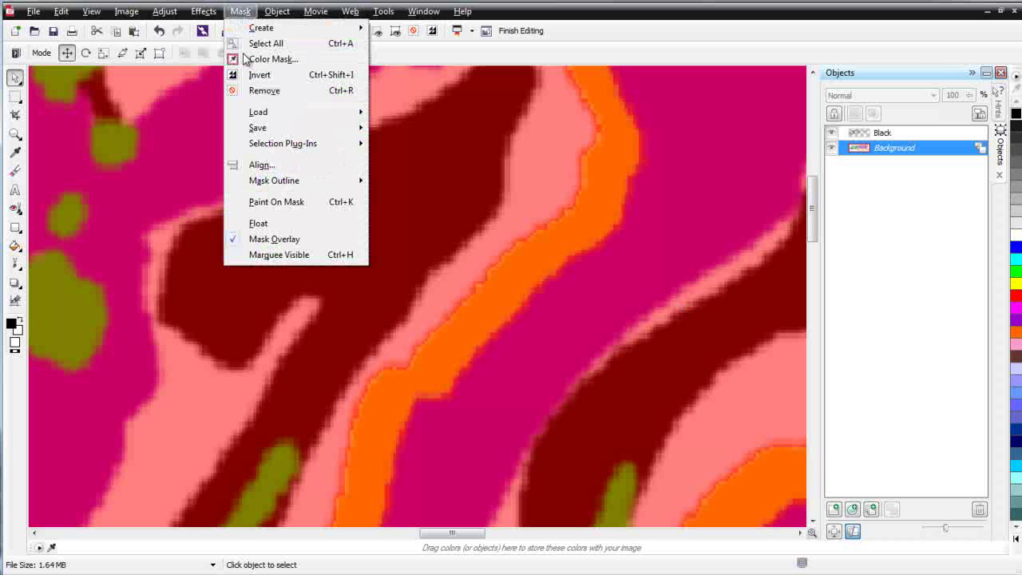
mouse_move(296, 184)
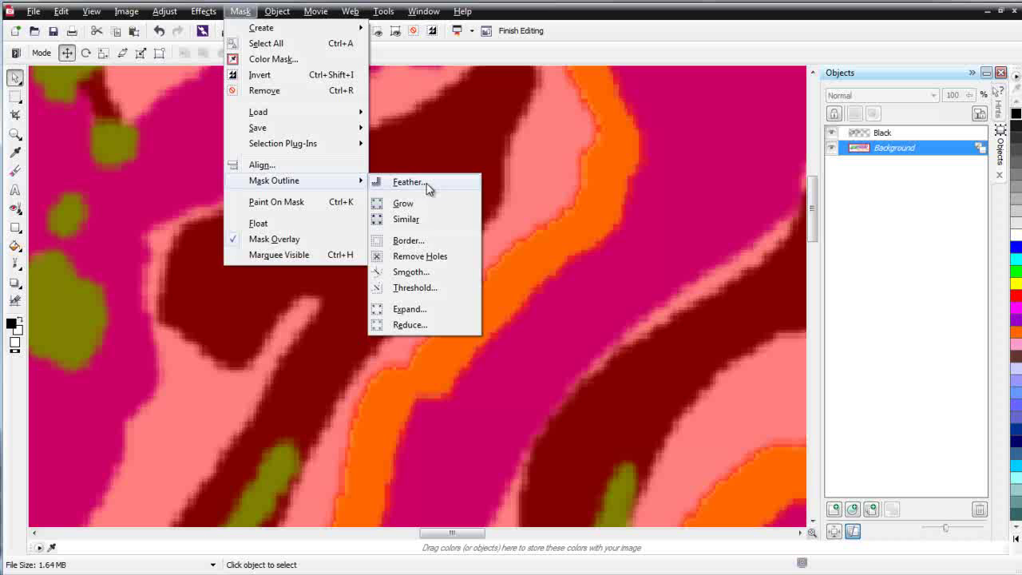
click(409, 310)
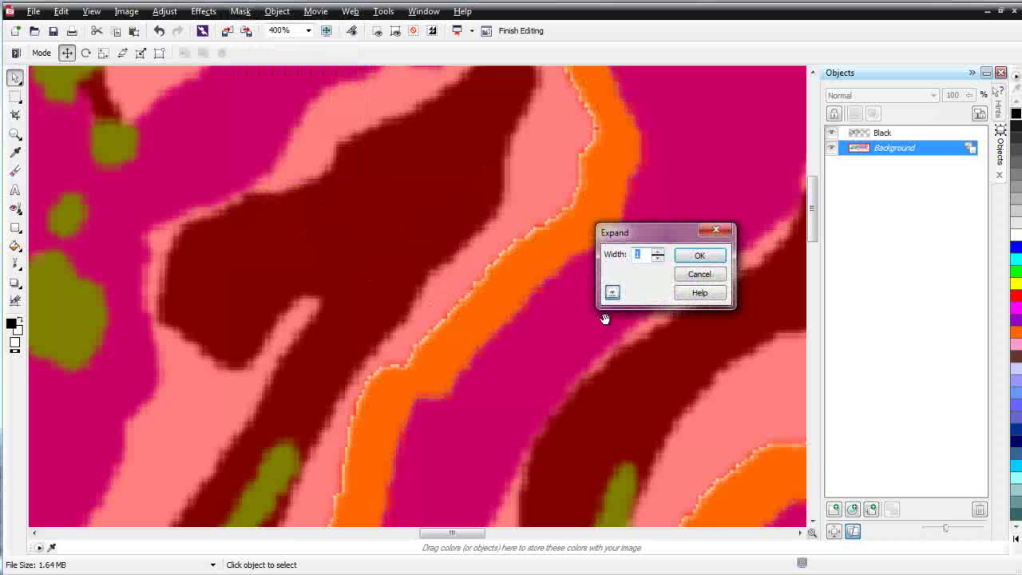
click(700, 257)
click(711, 257)
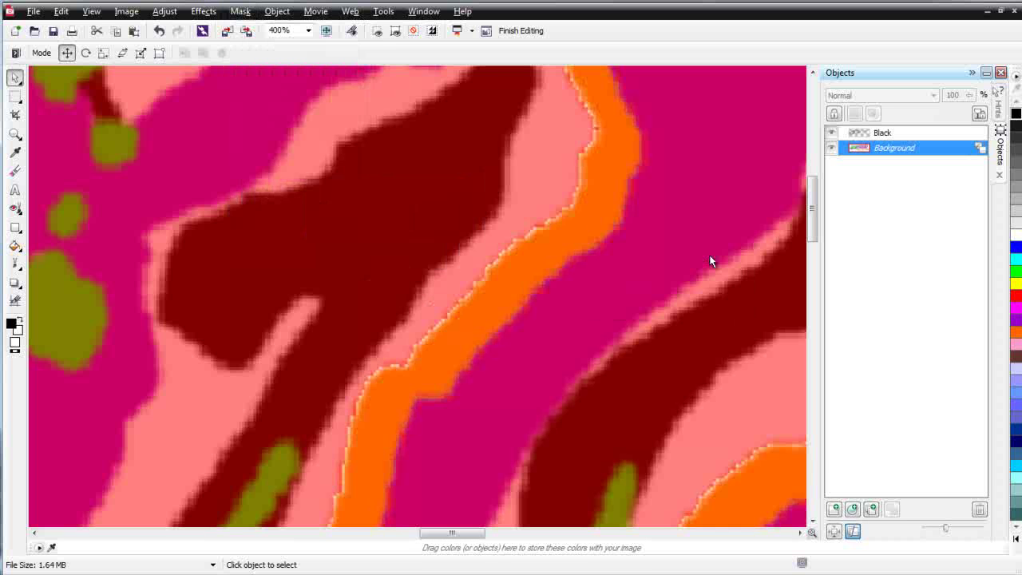
Cut the orange areas to a new object named 'Orange', then toggle the Background to check it.
click(277, 11)
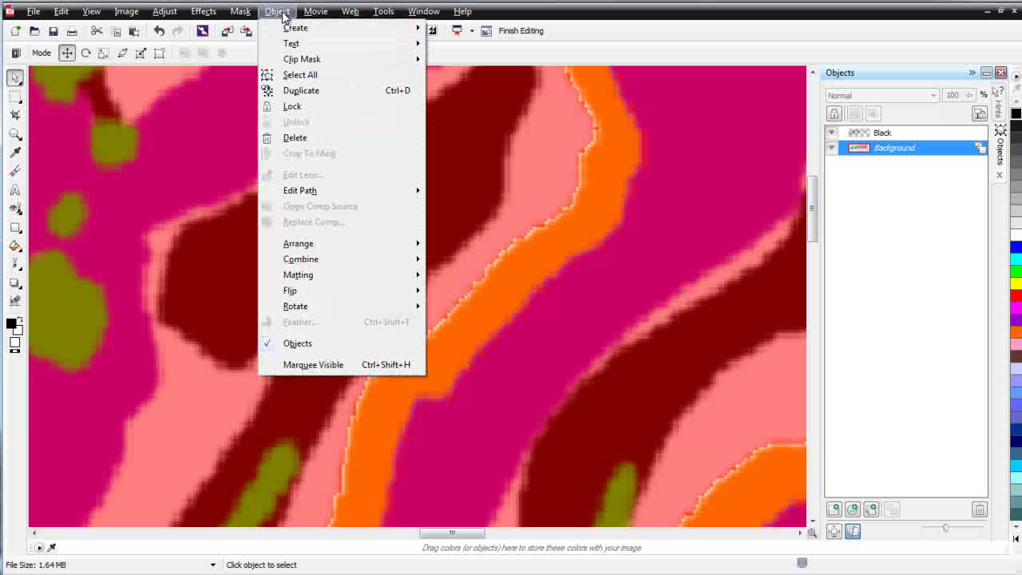
mouse_move(292, 32)
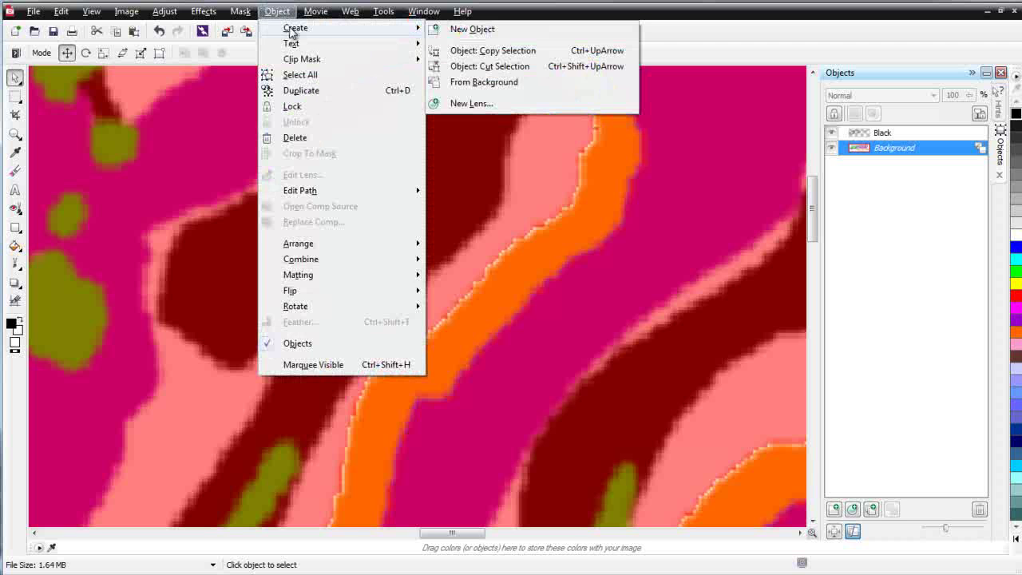
click(519, 68)
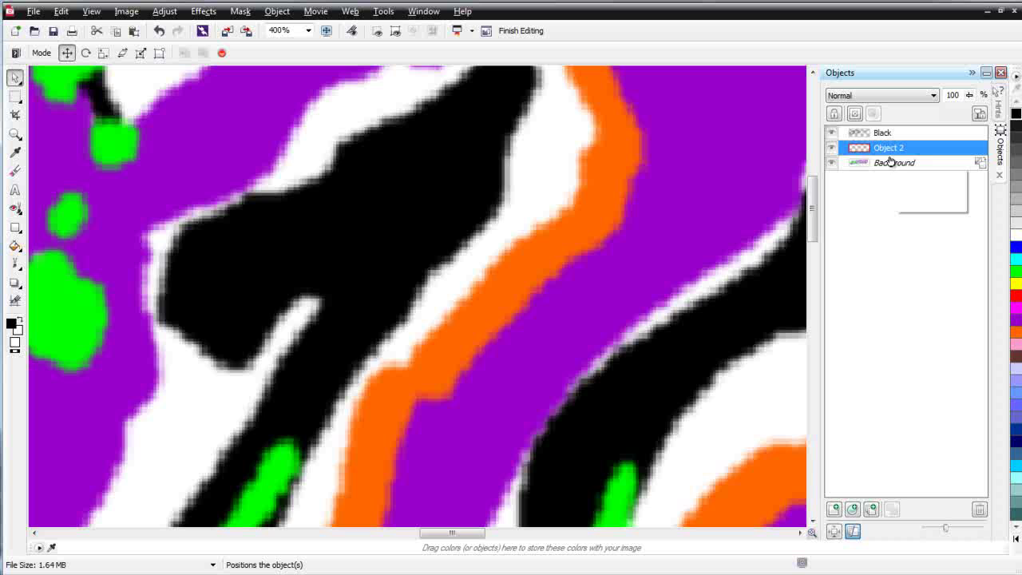
double_click(898, 152)
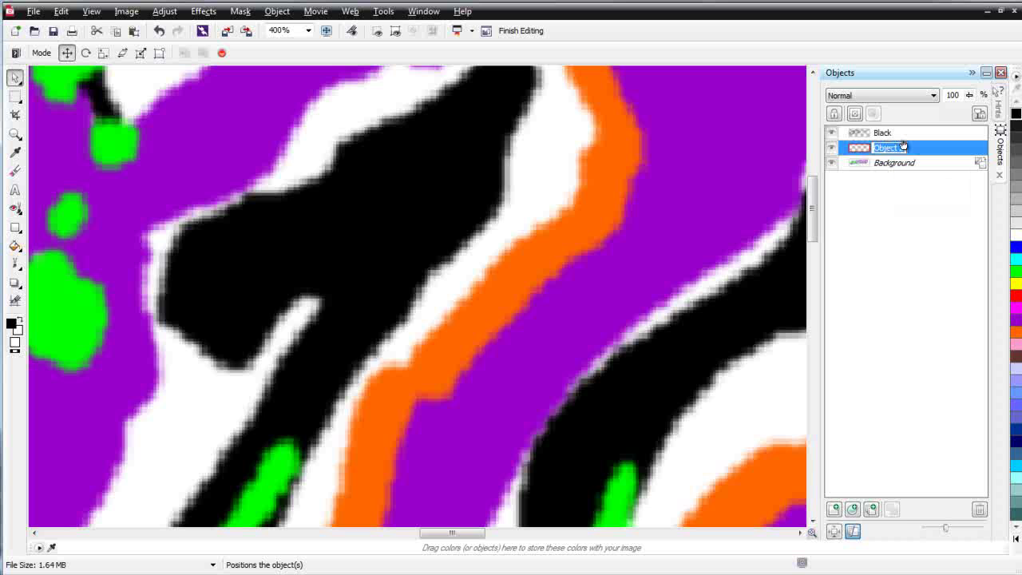
text(Or)
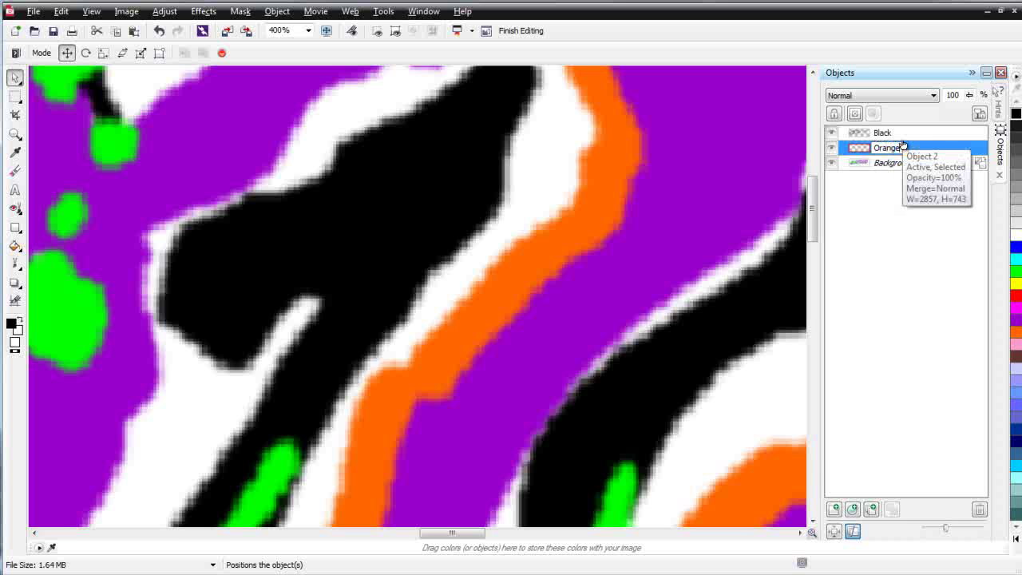
text(ange)
key(Return)
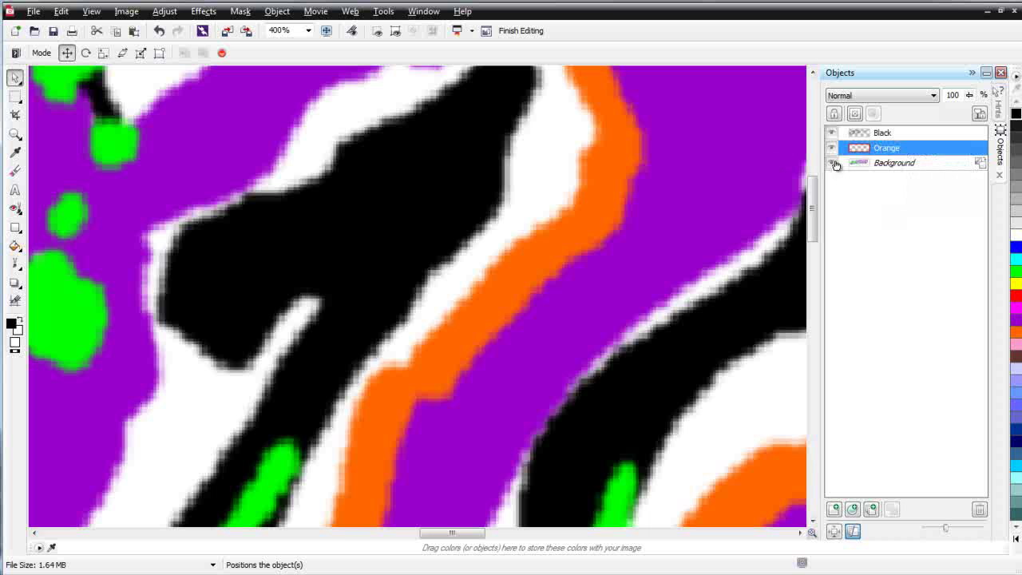
click(831, 163)
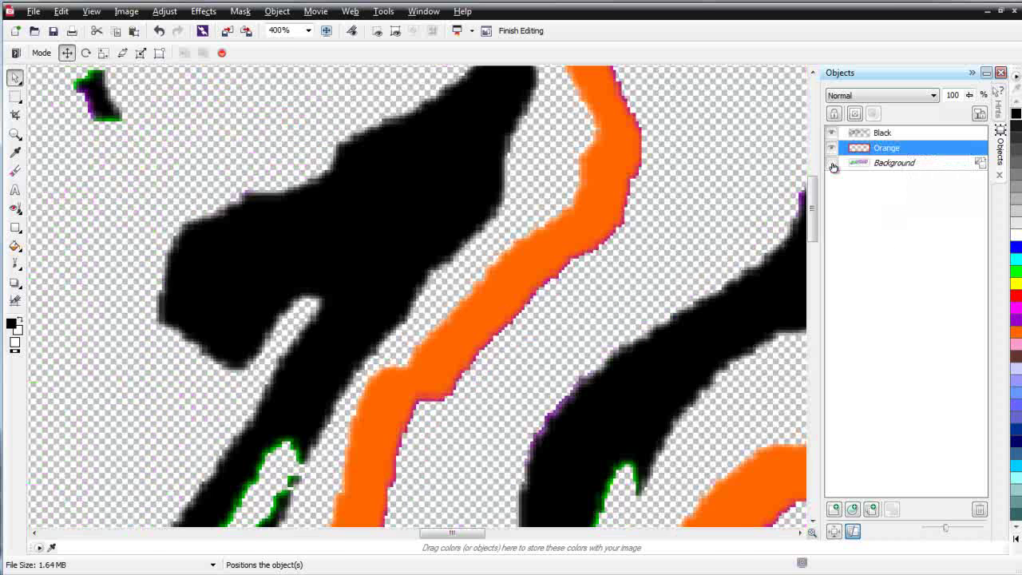
click(832, 166)
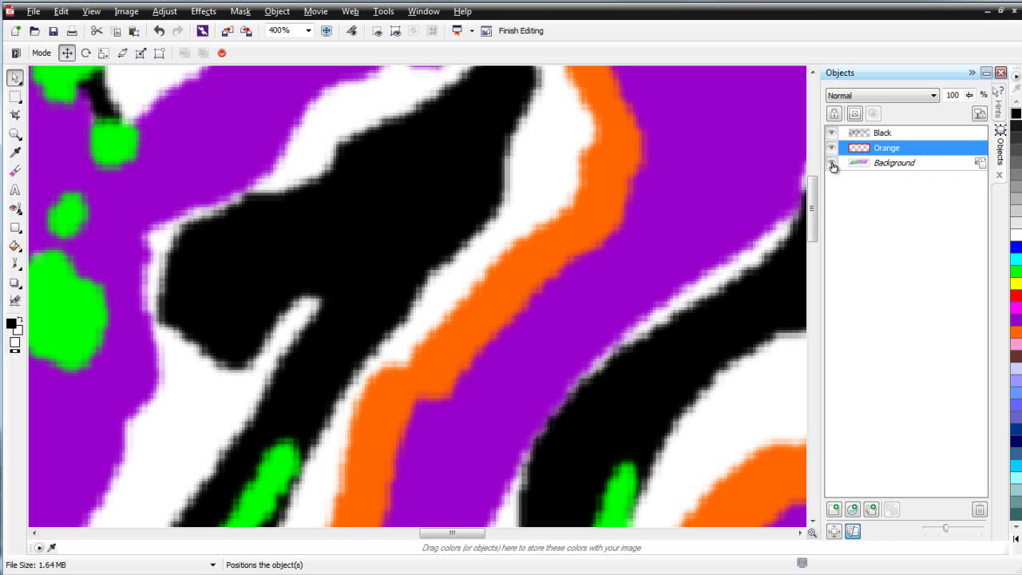
On the Background, color-mask the purple areas and expand the mask by 1 pixel.
click(893, 164)
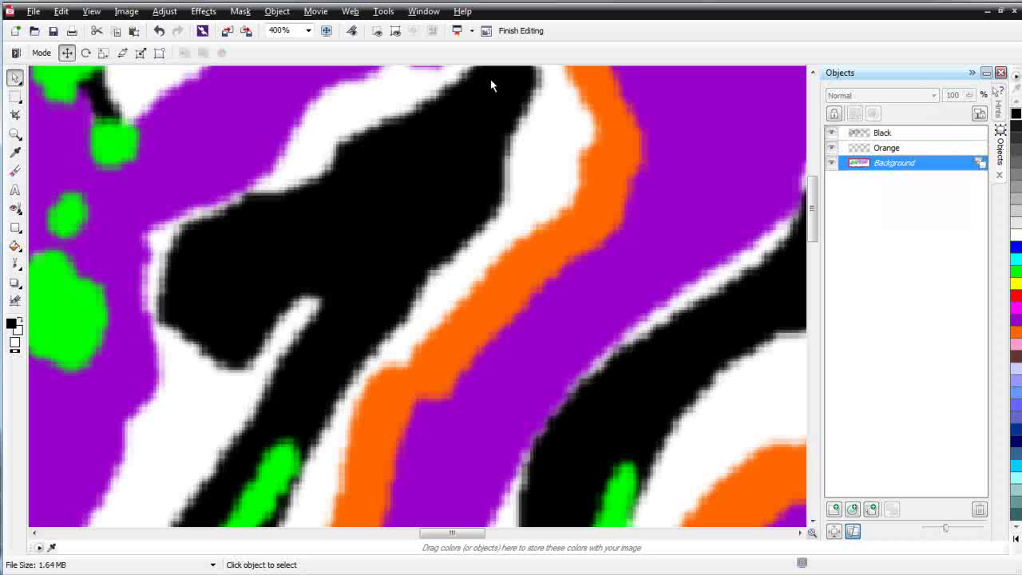
click(239, 11)
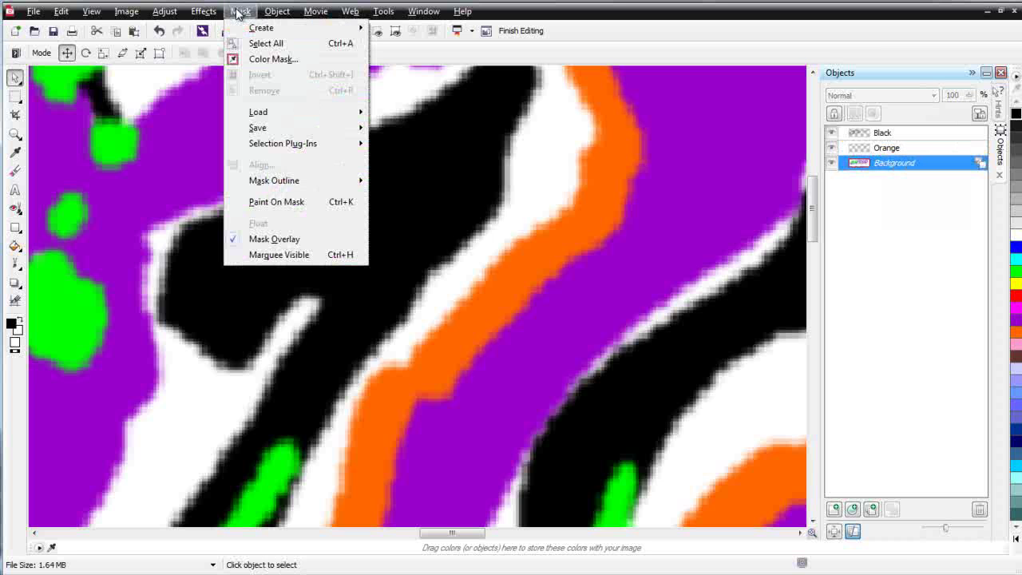
click(268, 60)
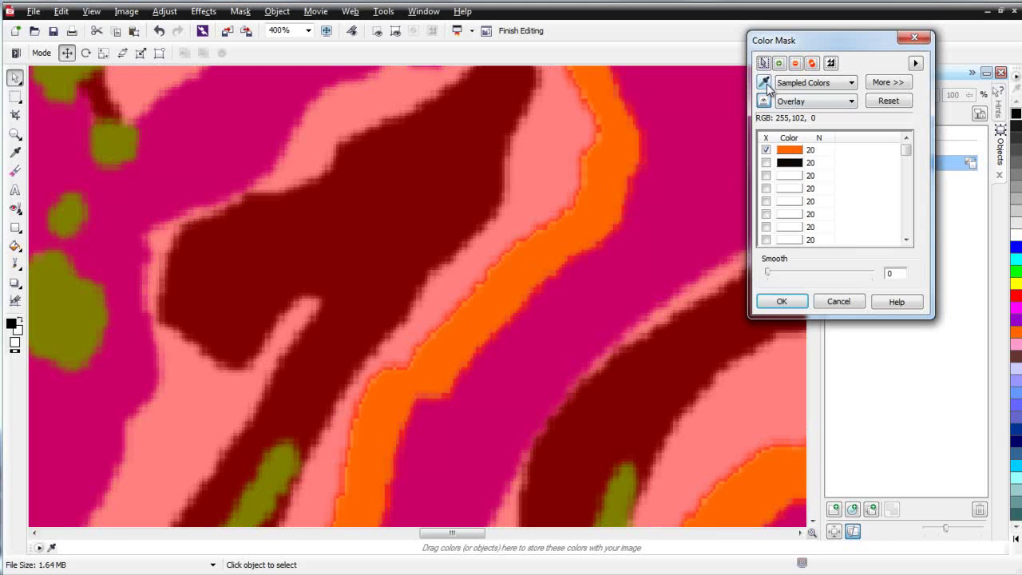
click(679, 241)
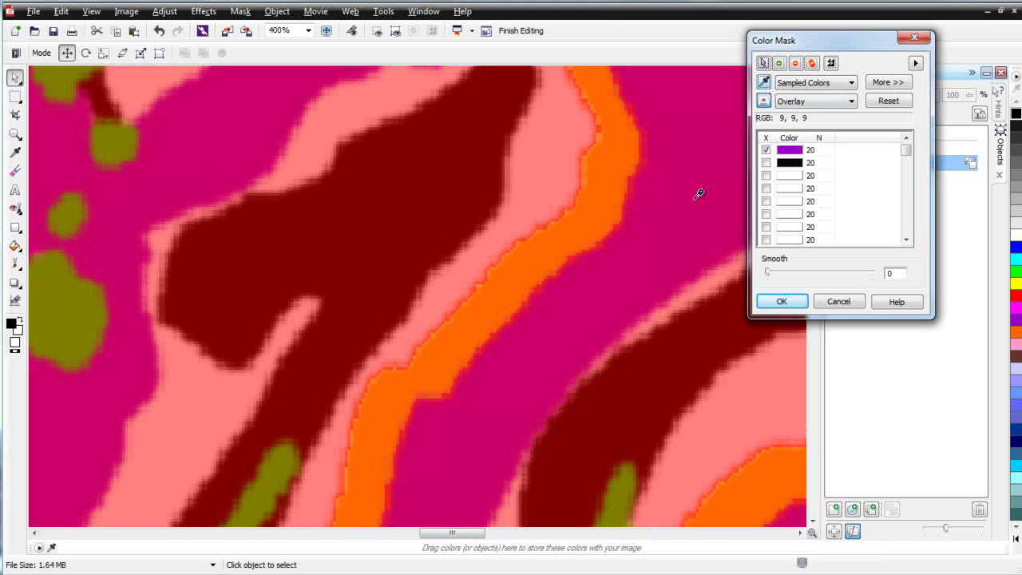
click(781, 301)
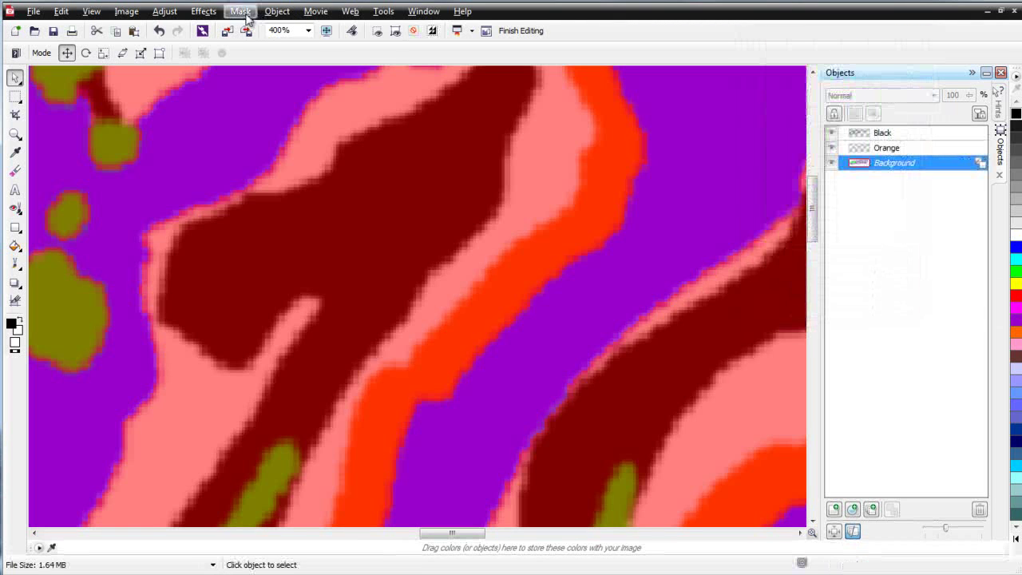
click(242, 13)
mouse_move(311, 185)
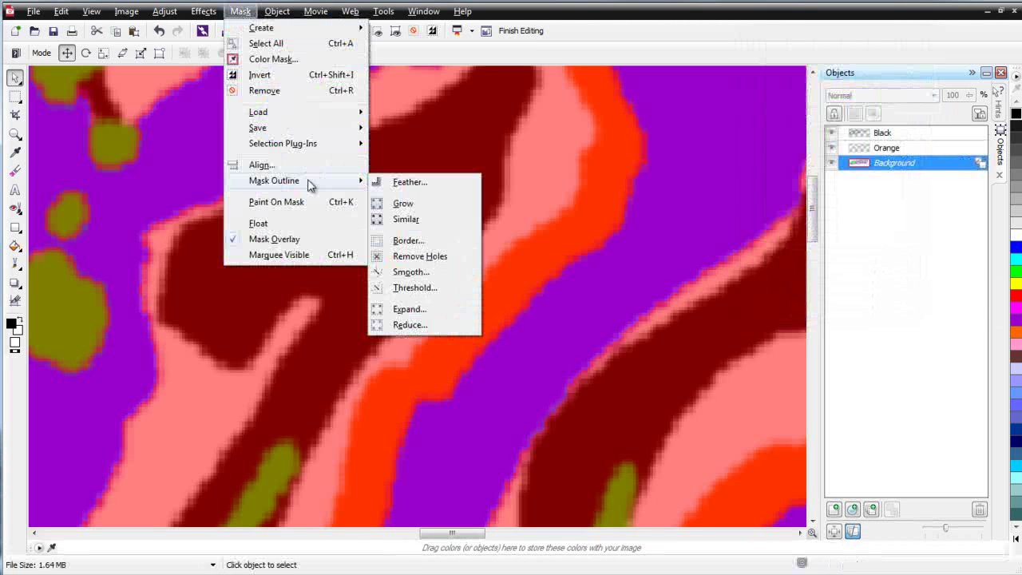
click(434, 308)
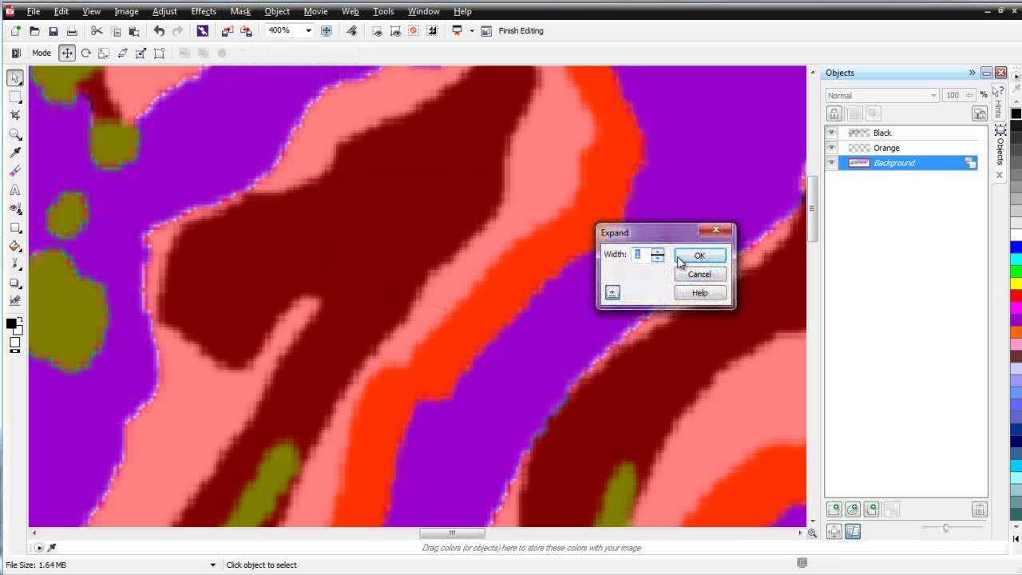
click(686, 256)
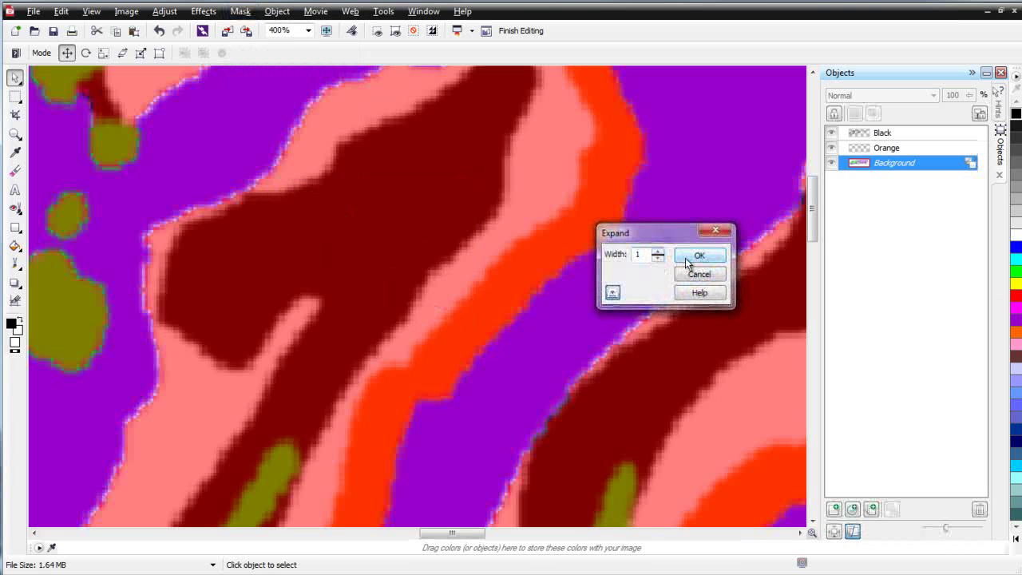
Cut the purple areas to a new object renamed 'Purple', then reselect the Background.
click(278, 12)
mouse_move(295, 29)
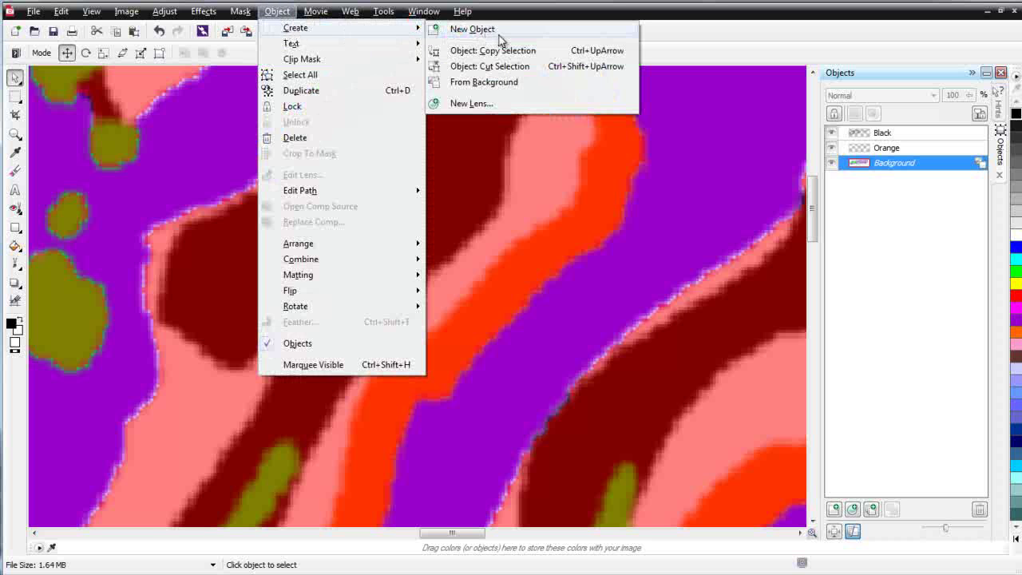
click(506, 66)
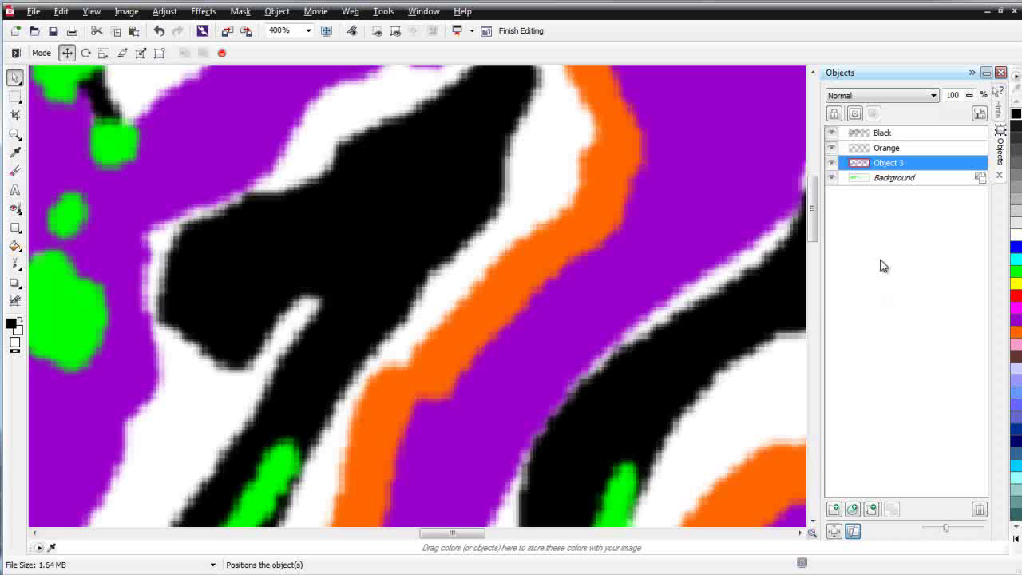
double_click(896, 163)
text(Purple)
key(Return)
click(897, 182)
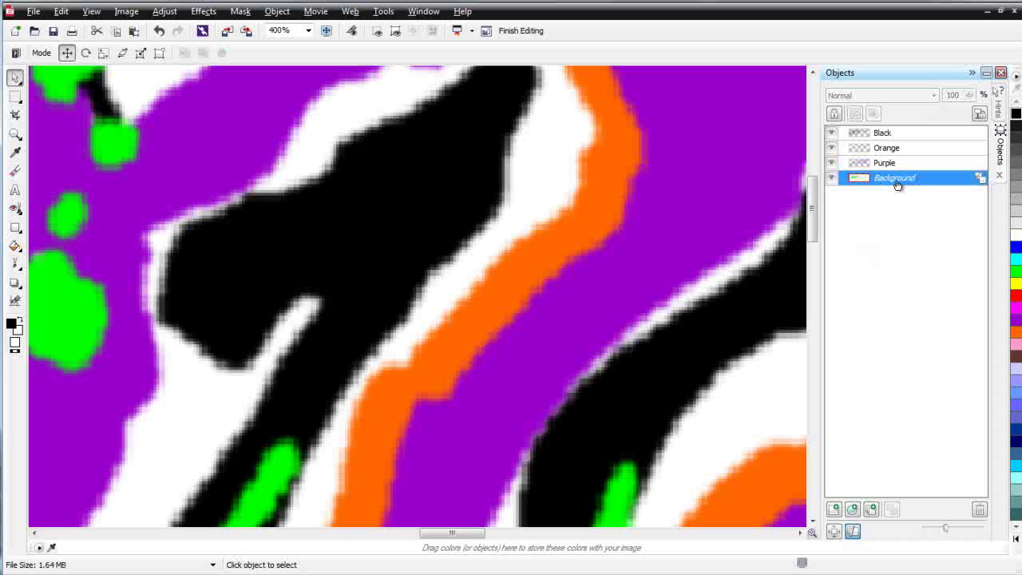
Hide the Purple, Orange and Black layers, then color-mask the green areas.
click(831, 162)
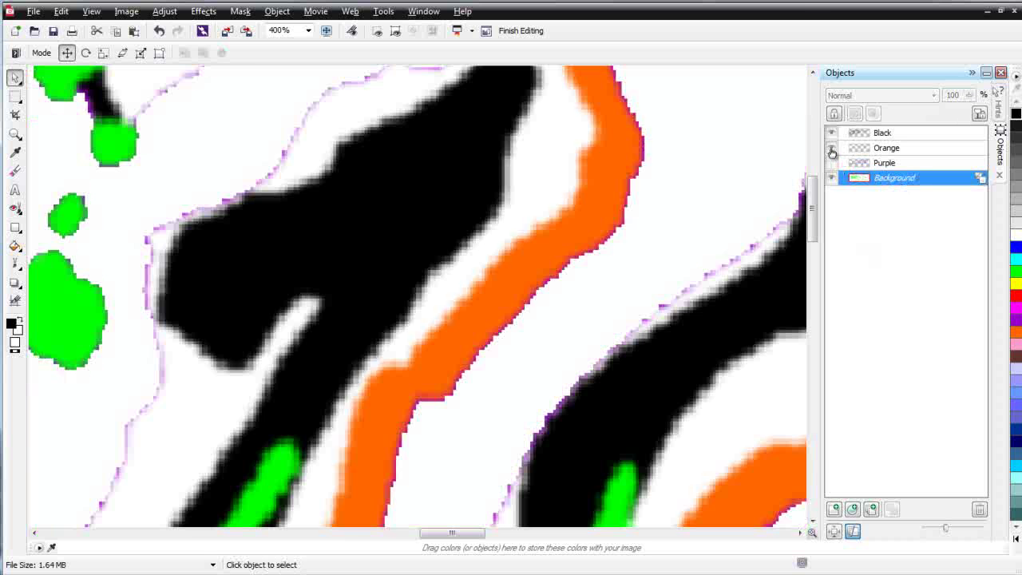
click(831, 149)
click(833, 133)
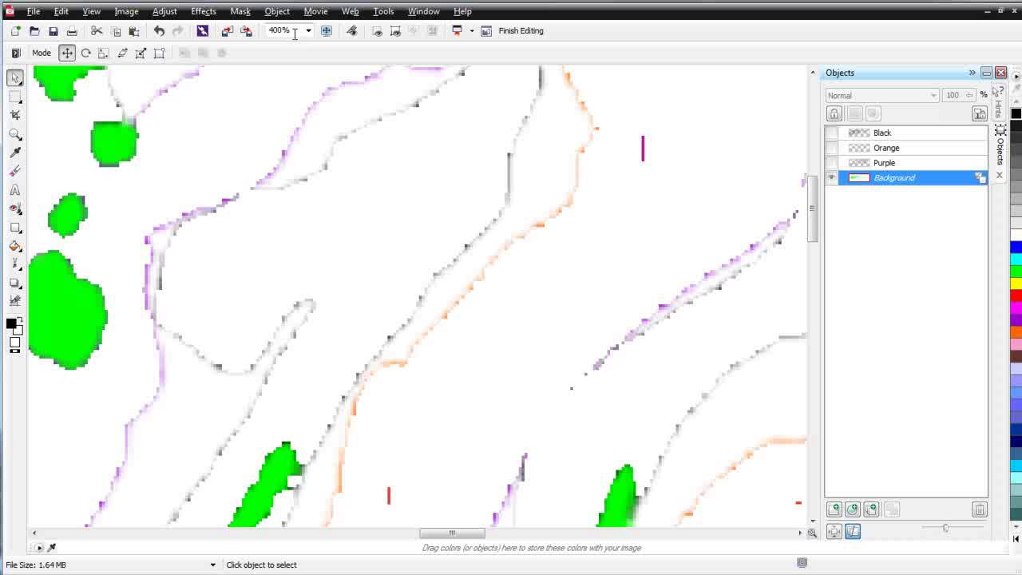
click(242, 11)
click(269, 59)
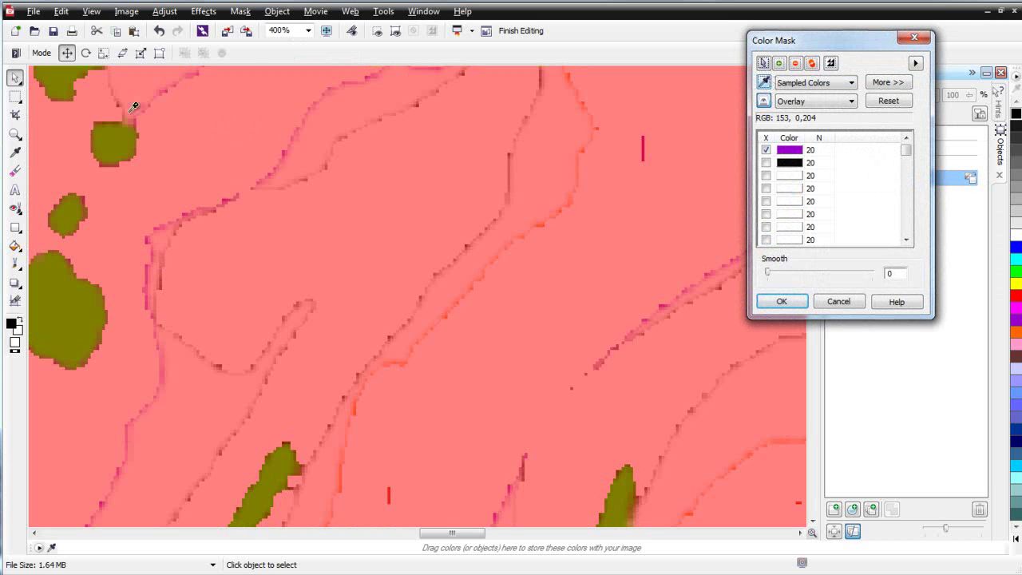
click(122, 144)
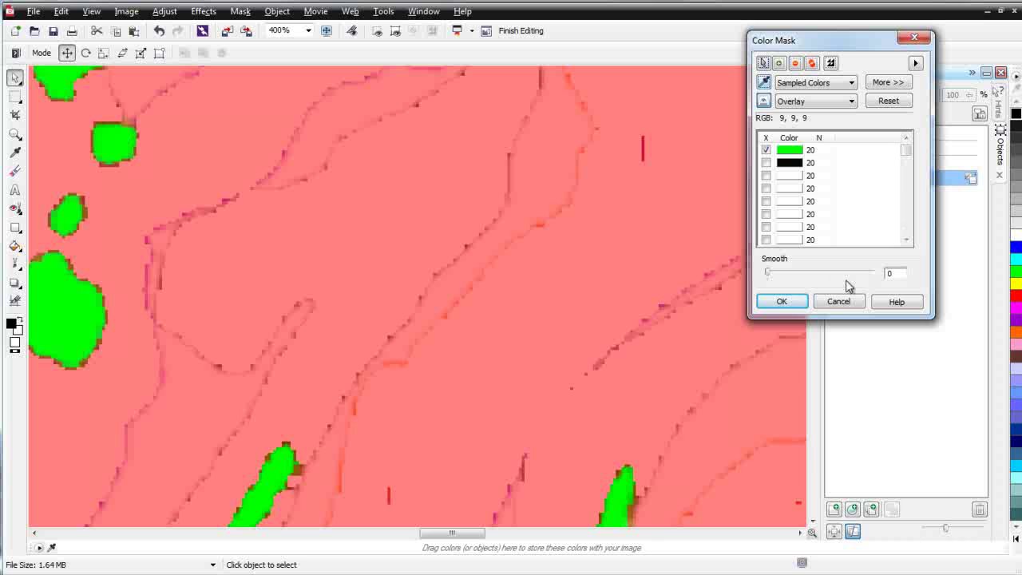
click(782, 301)
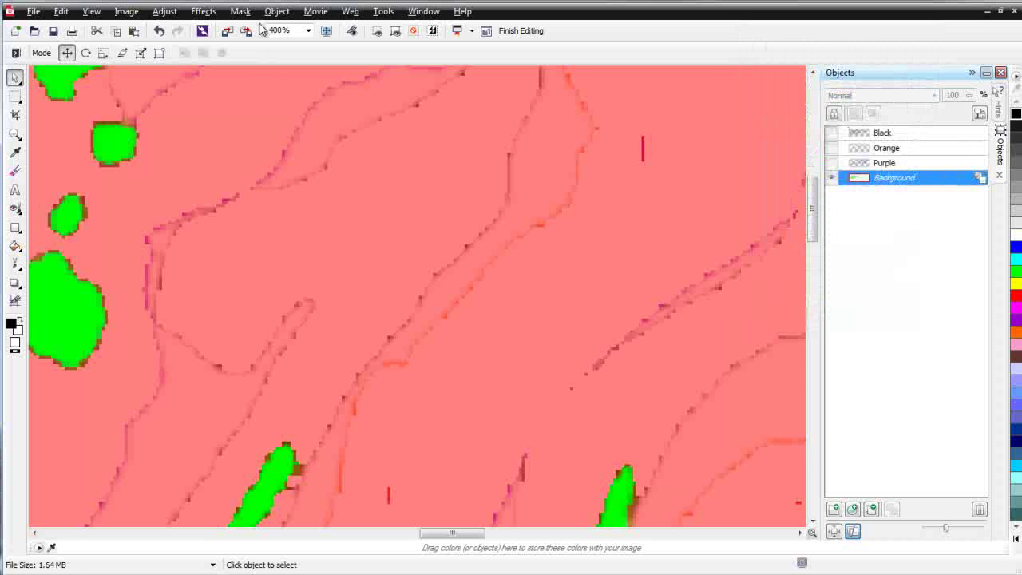
Expand the green mask by 1 pixel and cut it onto new Object 4.
click(241, 11)
mouse_move(332, 183)
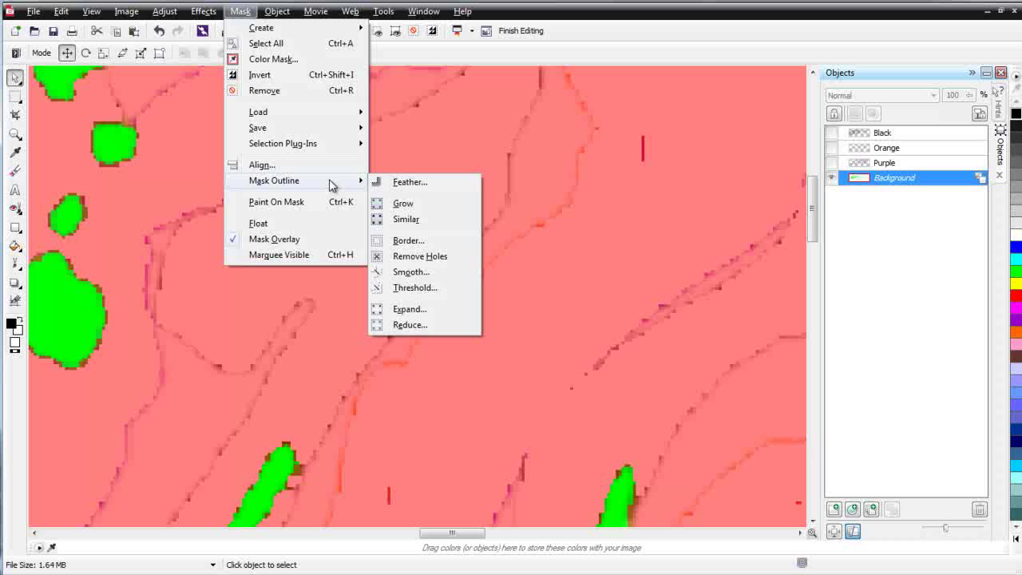
click(427, 310)
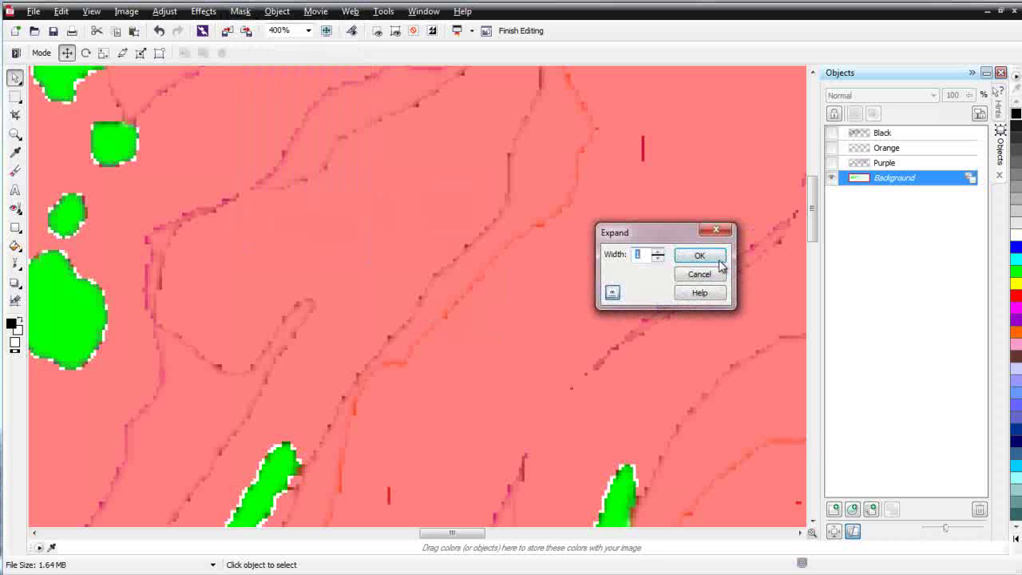
click(711, 255)
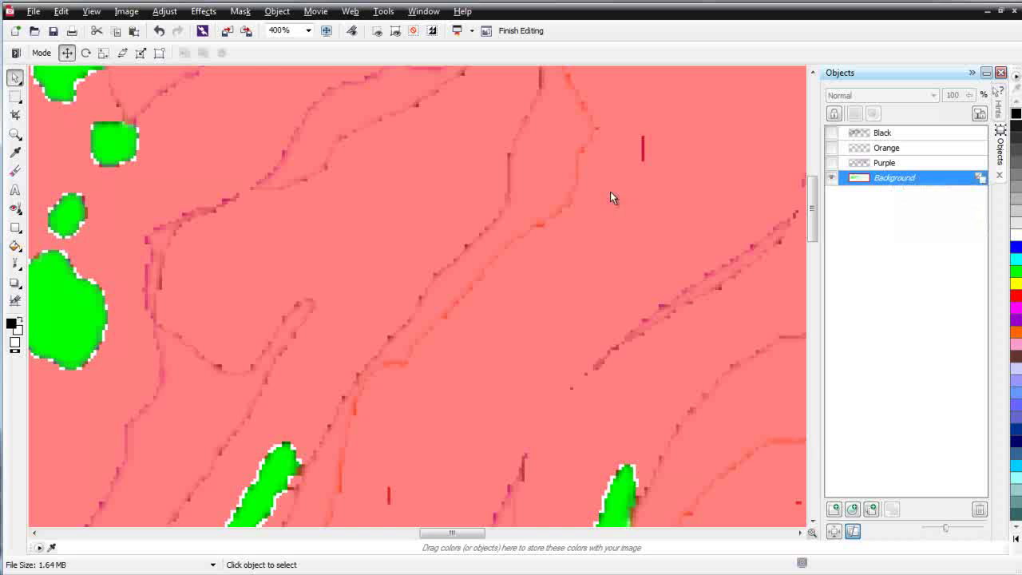
click(280, 11)
mouse_move(297, 29)
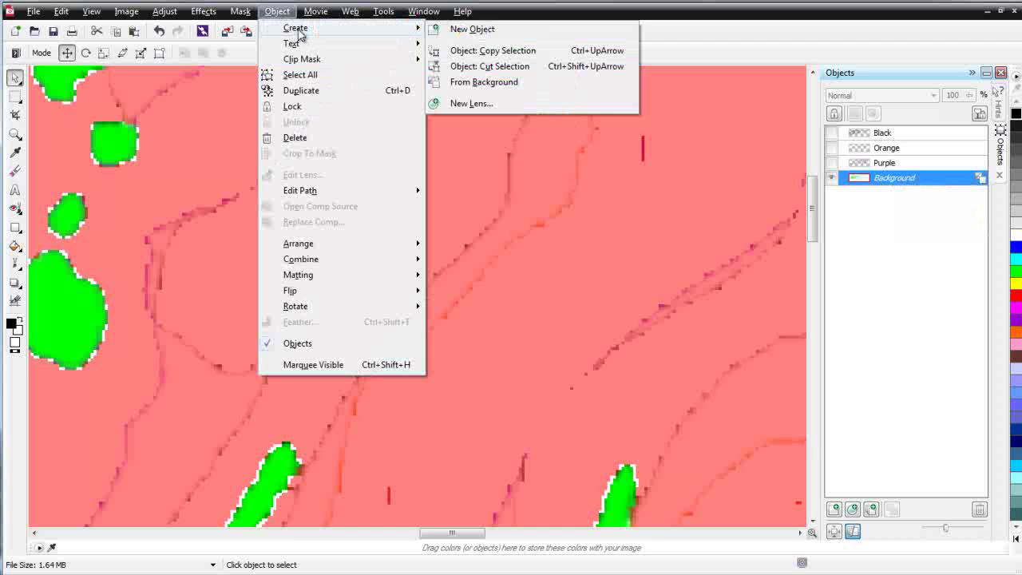
click(549, 67)
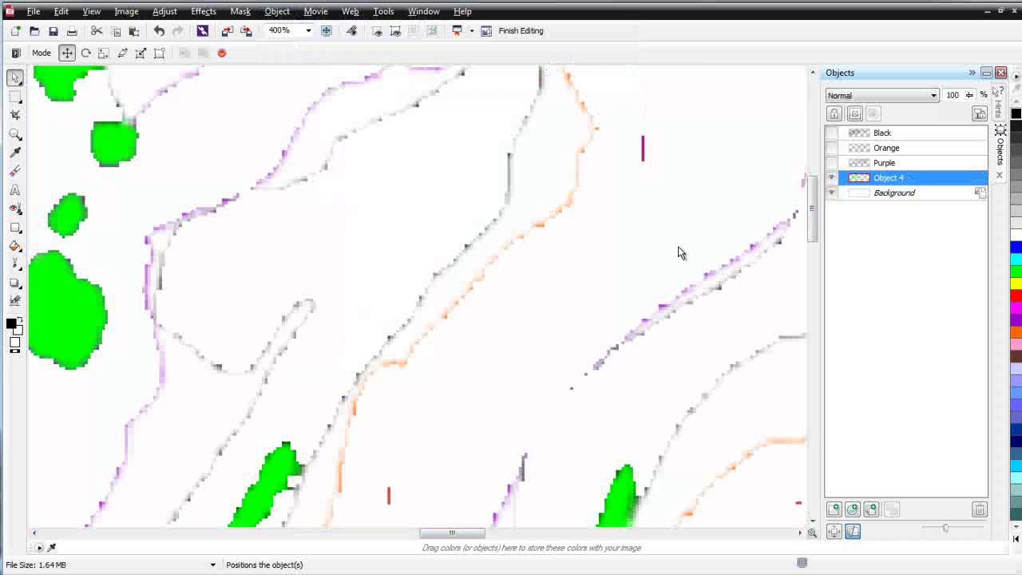
Hide the Background and show the Purple, Orange and Black layers.
click(830, 195)
click(832, 164)
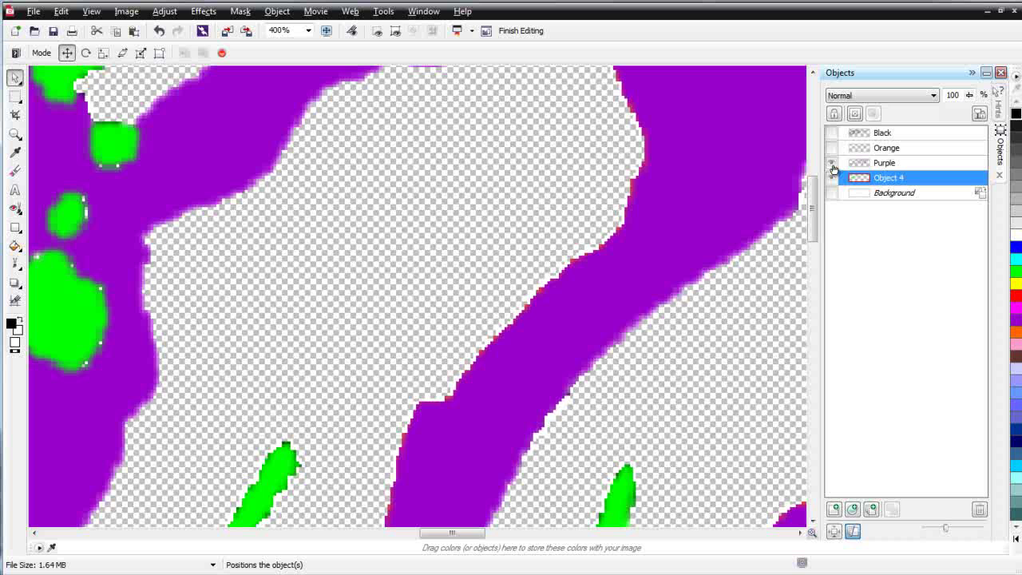
click(832, 147)
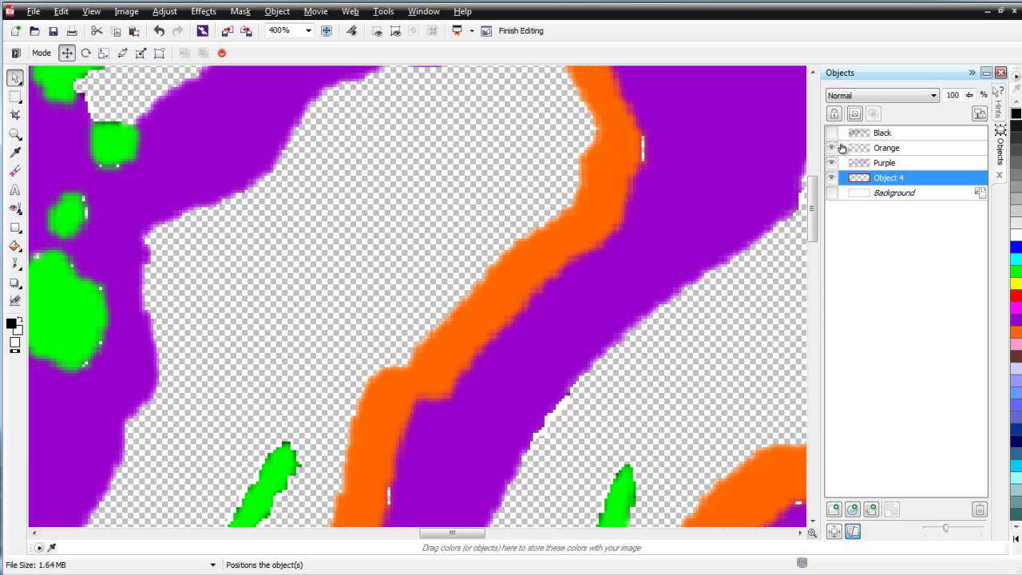
click(833, 134)
Zoom around to inspect the separated logo over transparency.
scroll(478, 356, down, 5)
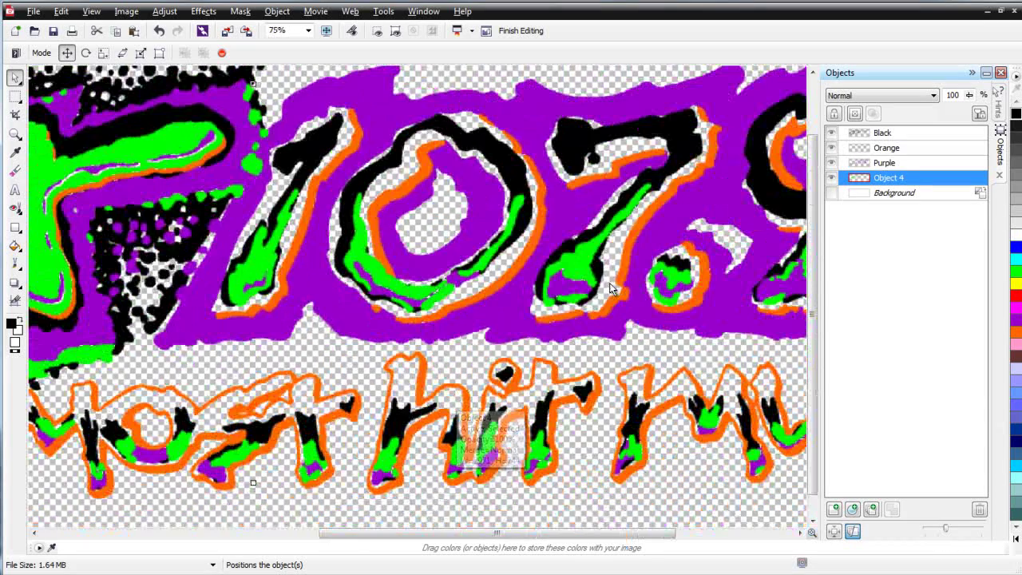
scroll(615, 290, down, 1)
scroll(607, 295, up, 1)
scroll(586, 311, up, 4)
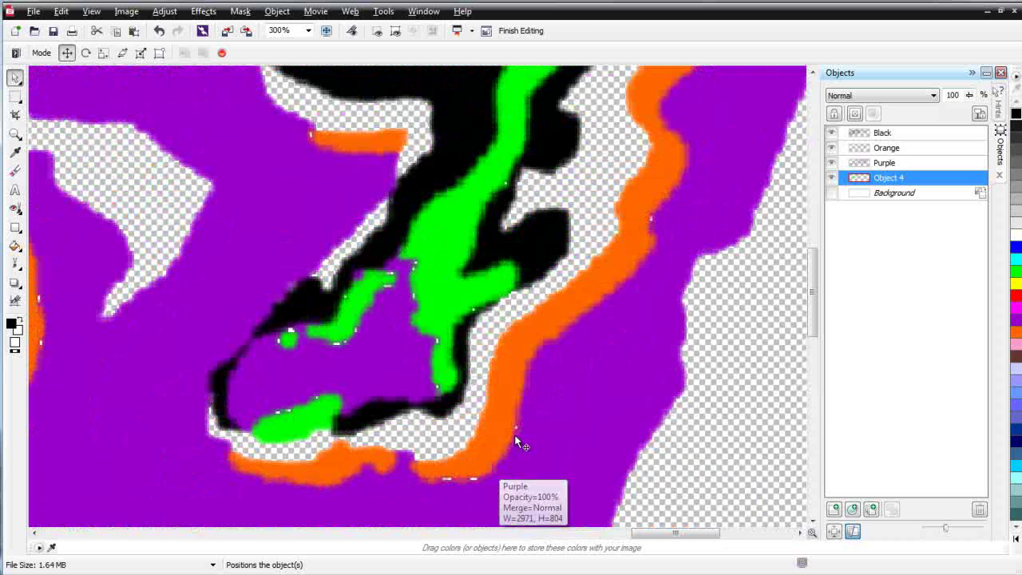
scroll(511, 400, down, 3)
scroll(491, 387, down, 1)
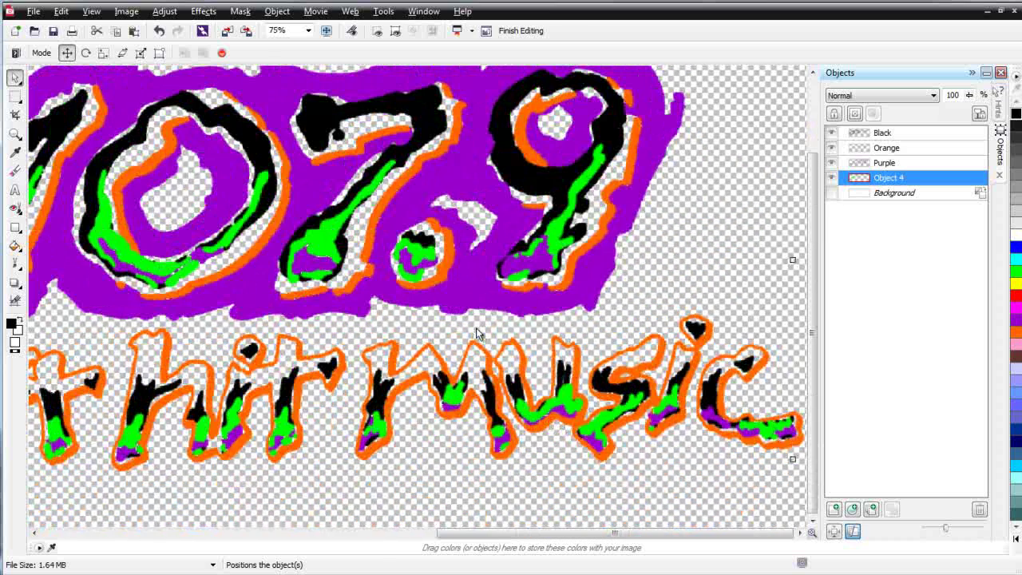
scroll(504, 253, down, 3)
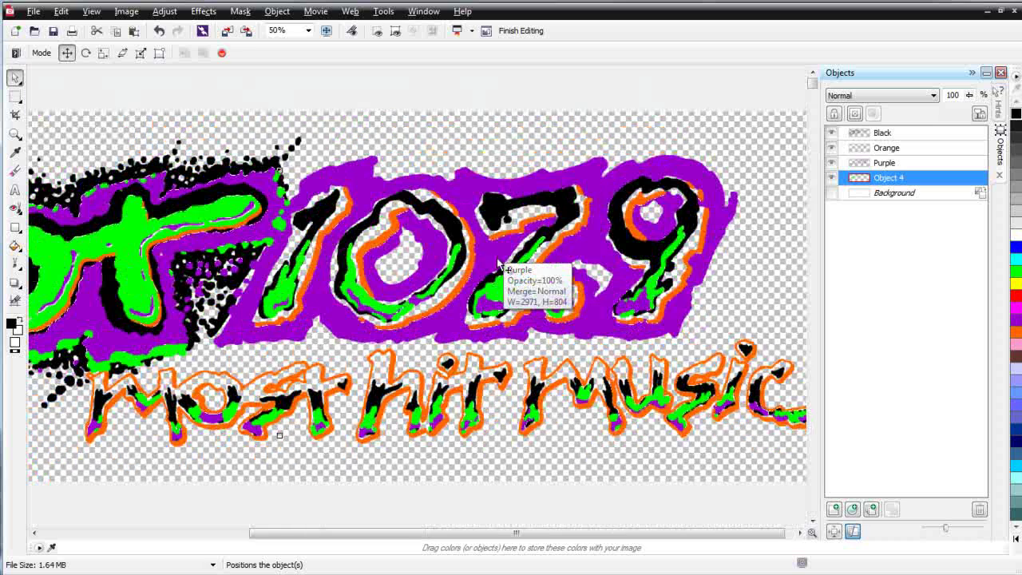
scroll(527, 308, up, 1)
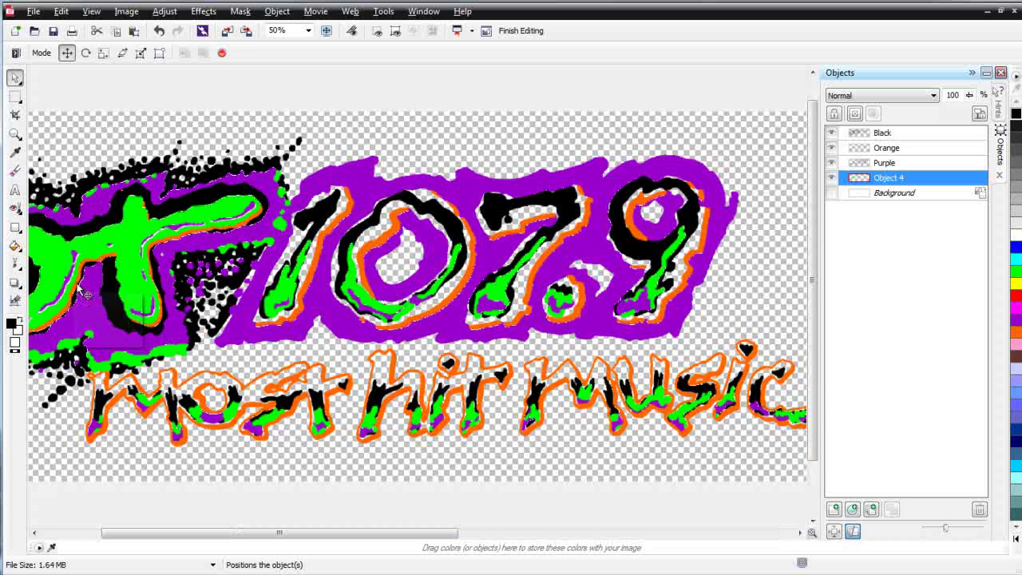
scroll(121, 296, up, 1)
scroll(335, 311, up, 1)
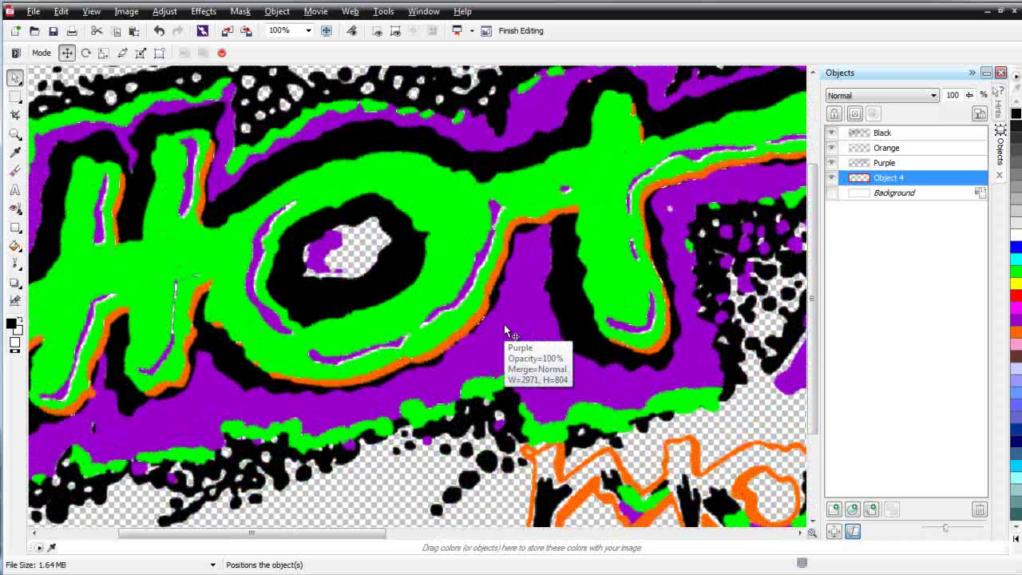
scroll(504, 324, up, 1)
scroll(396, 294, up, 1)
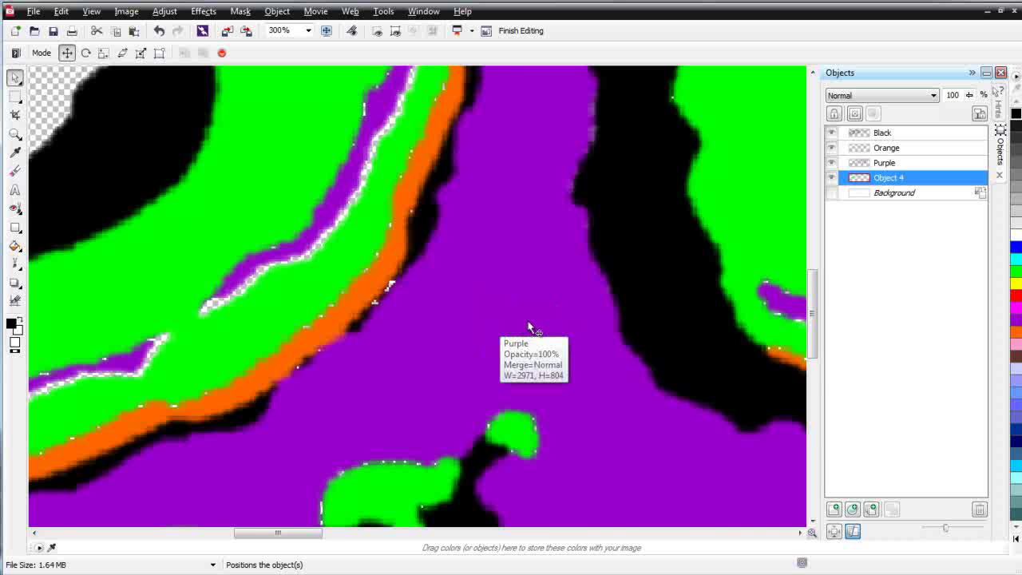
scroll(528, 327, down, 2)
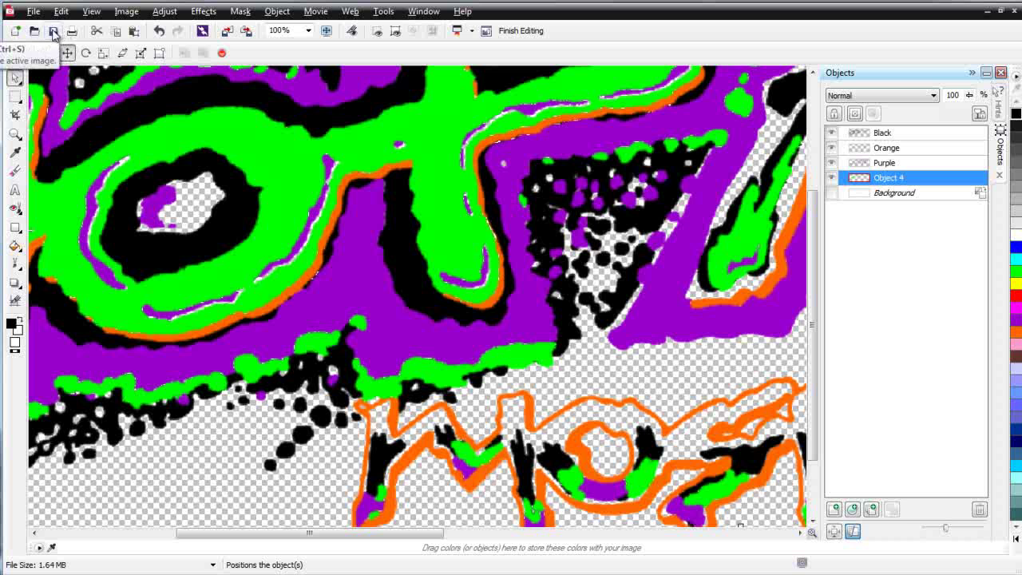
click(54, 32)
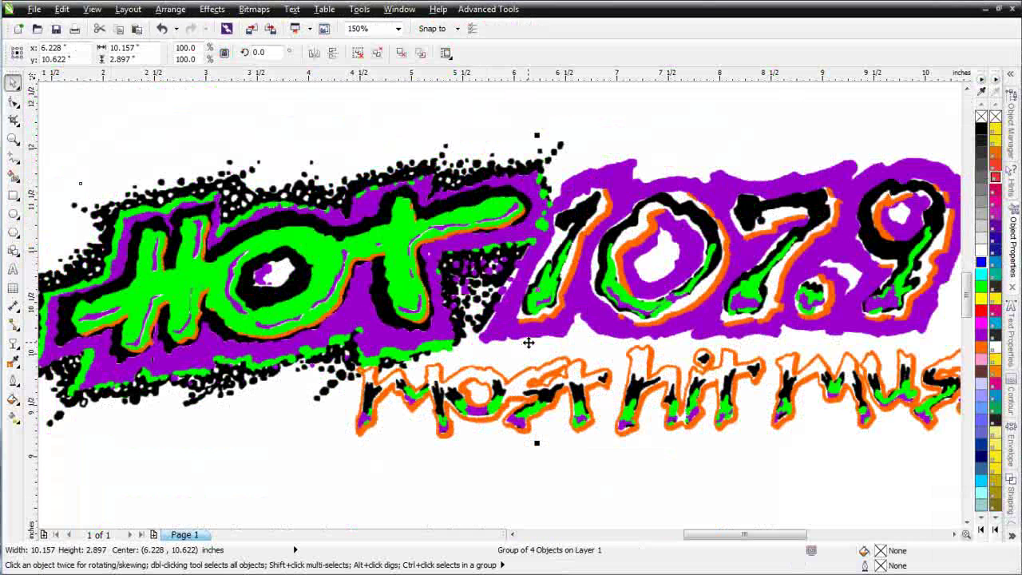
key(F3)
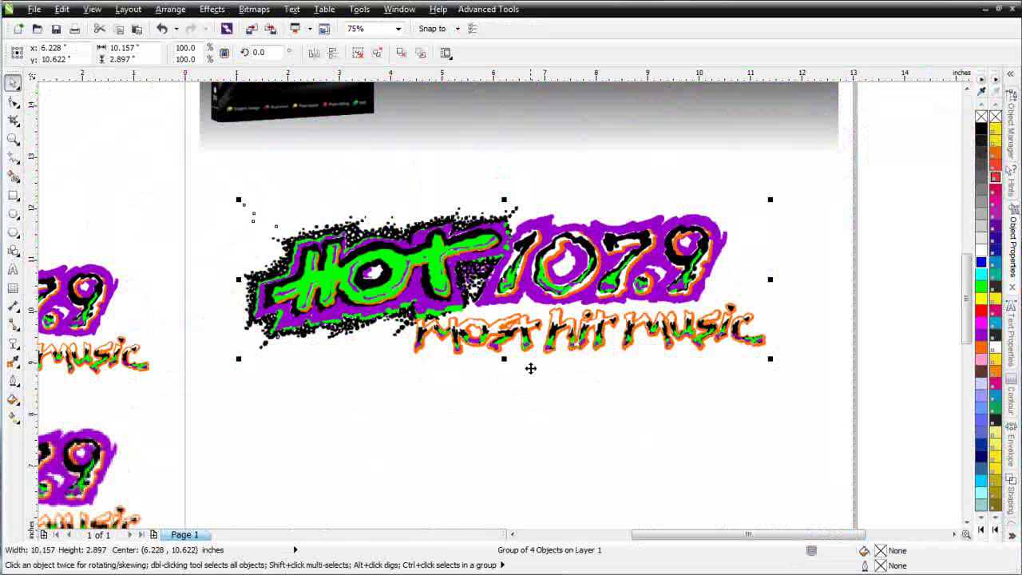
click(420, 257)
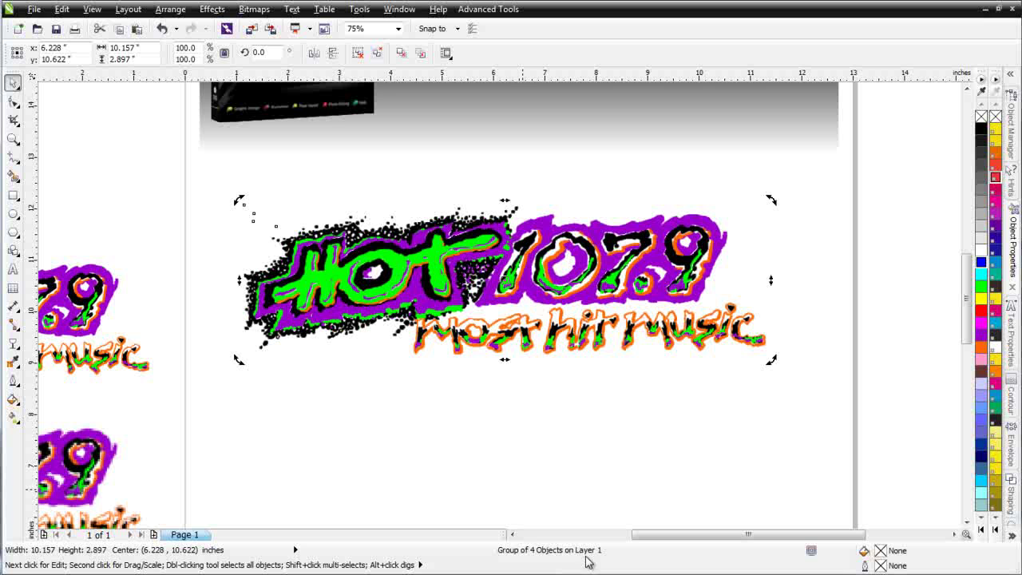
Ungroup the logo into its four bitmaps and select the Black bitmap.
click(376, 52)
click(856, 390)
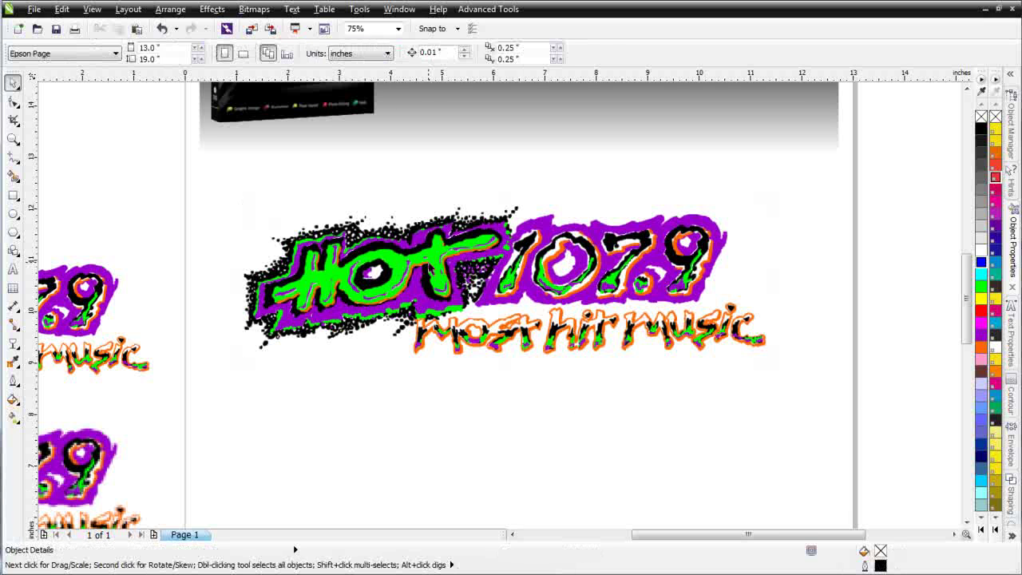
click(430, 267)
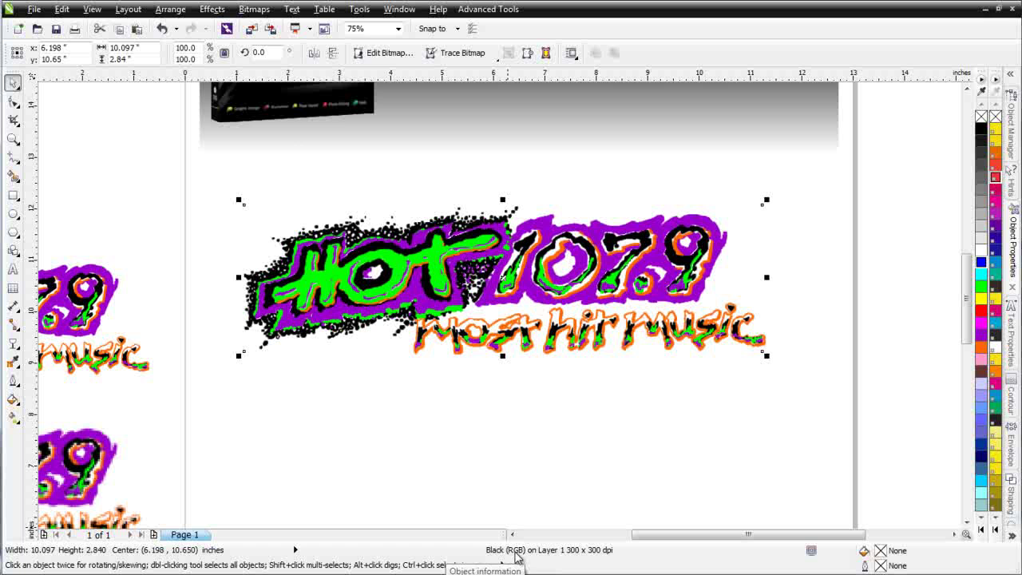
Try a Black and White (1-bit) Line Art conversion of the Black bitmap at different thresholds, then cancel.
click(256, 10)
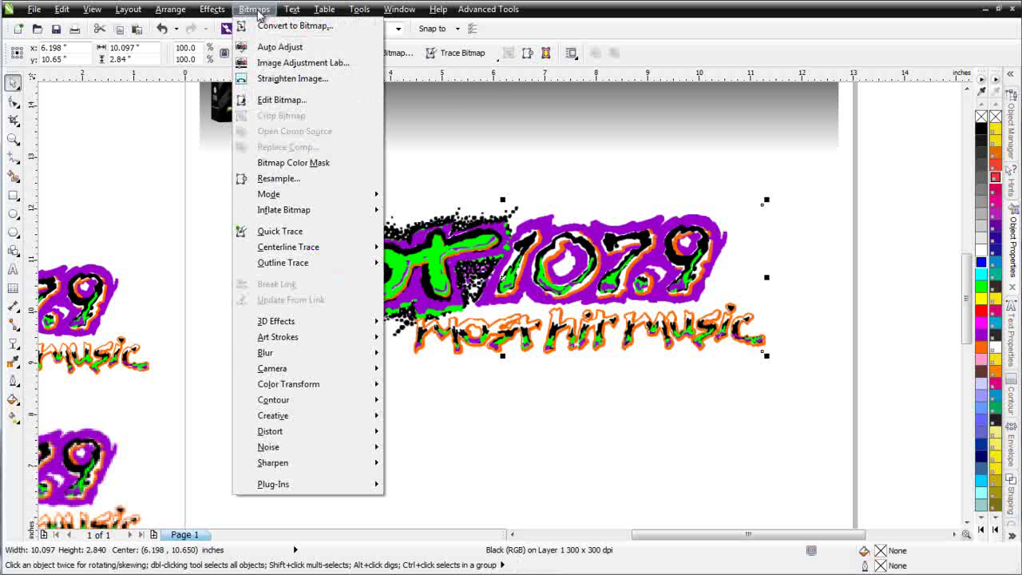
mouse_move(275, 194)
click(443, 200)
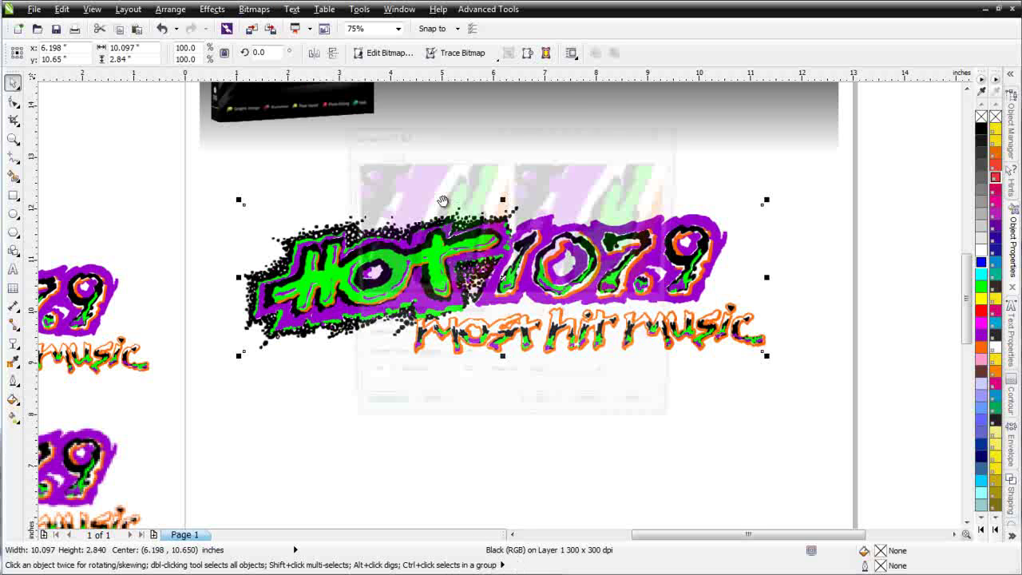
click(567, 318)
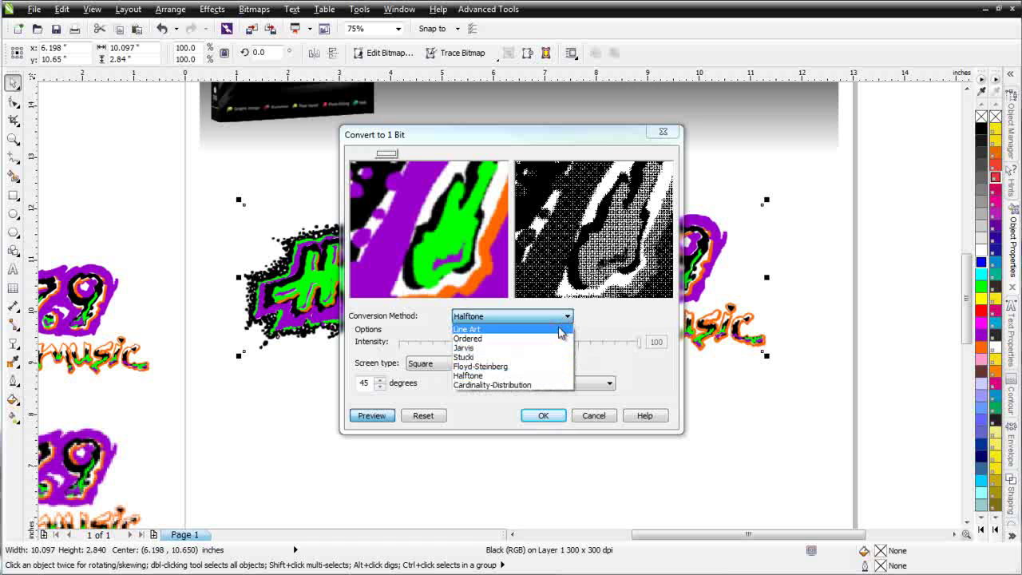
click(561, 329)
drag(518, 344, 648, 344)
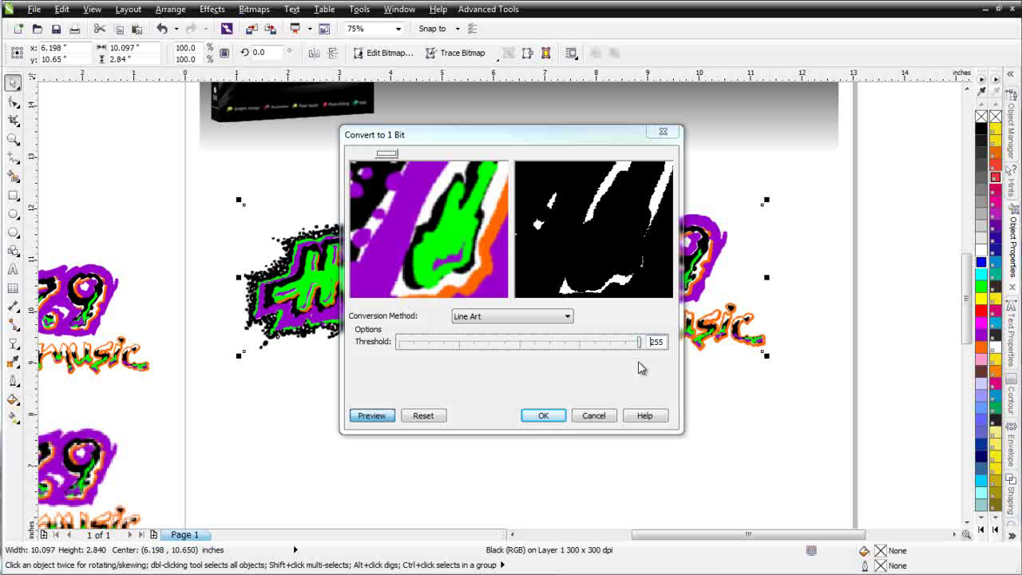
drag(638, 341, 441, 350)
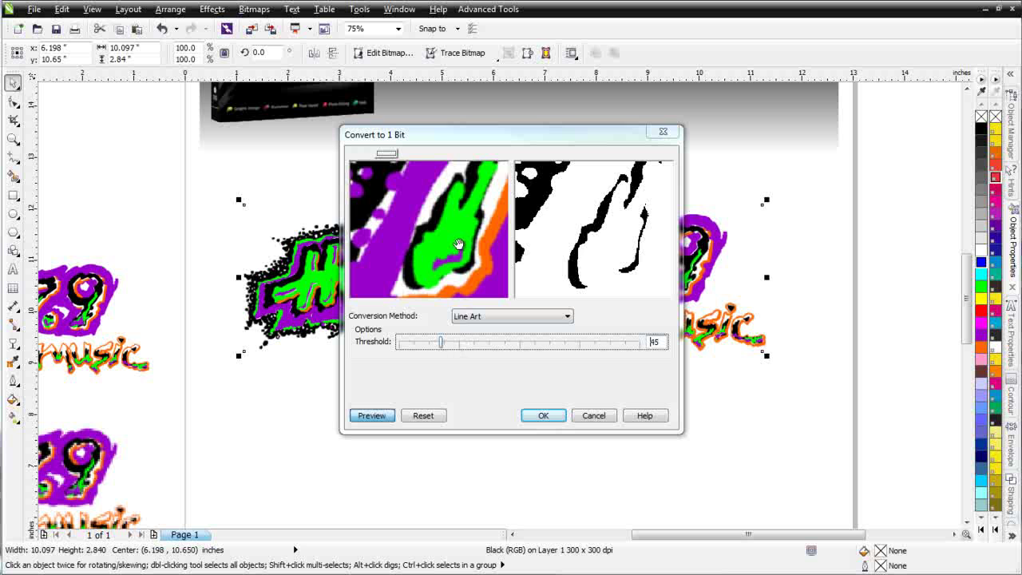
click(593, 415)
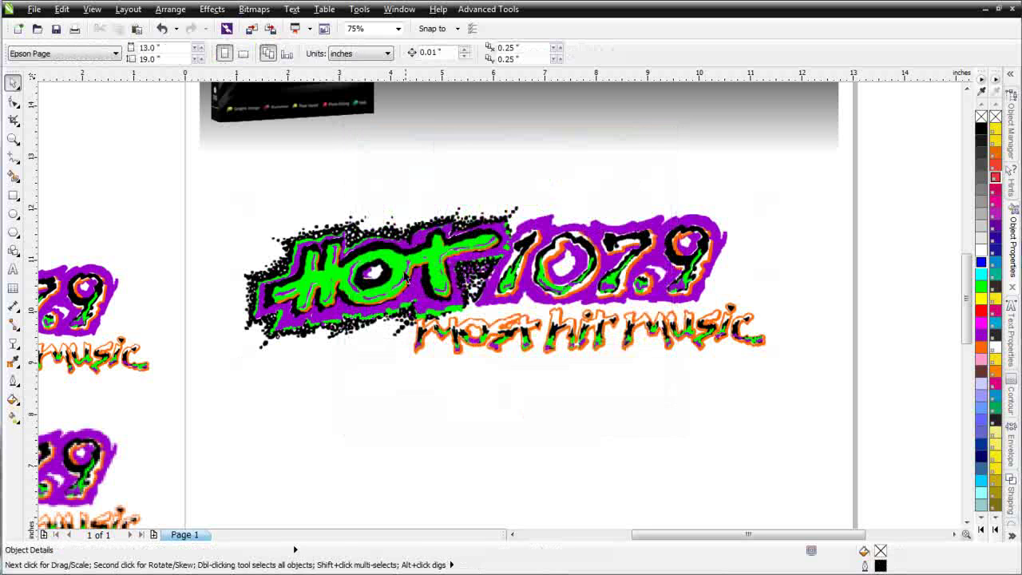
Move the Black bitmap aside, reopen the 1-bit conversion and cancel it, then undo the move.
drag(423, 288, 425, 387)
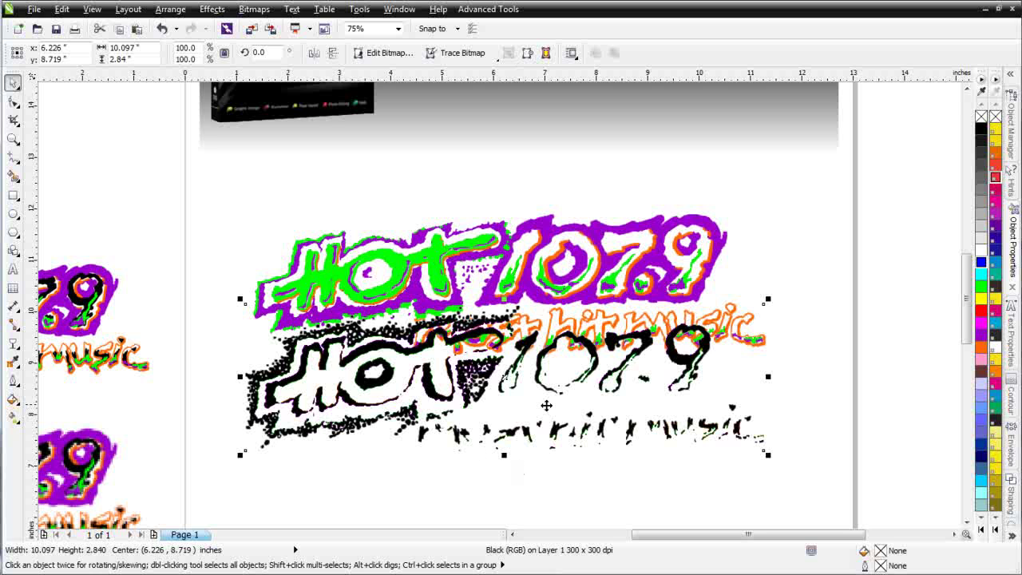
click(254, 9)
mouse_move(324, 200)
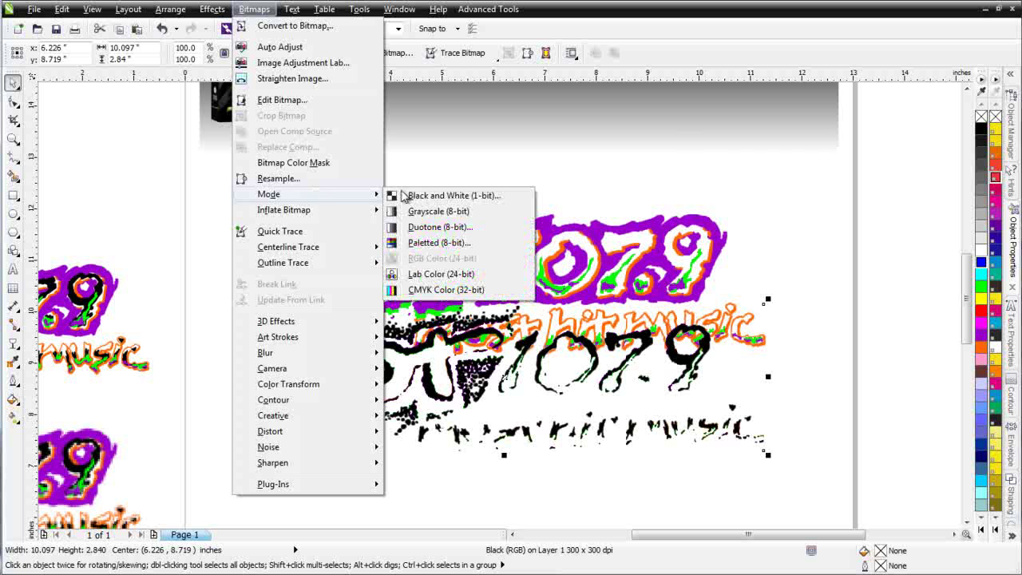
click(429, 194)
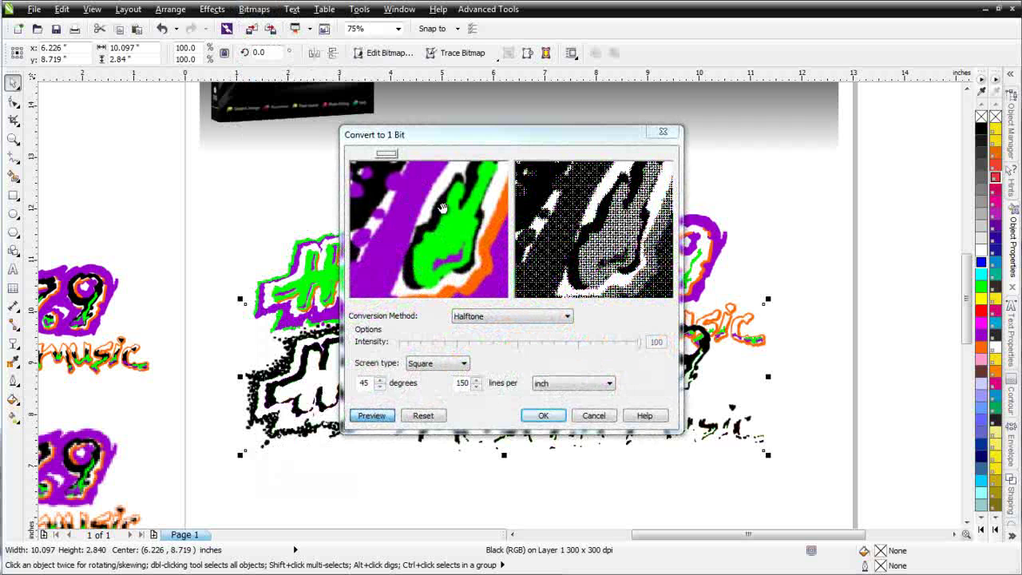
click(593, 415)
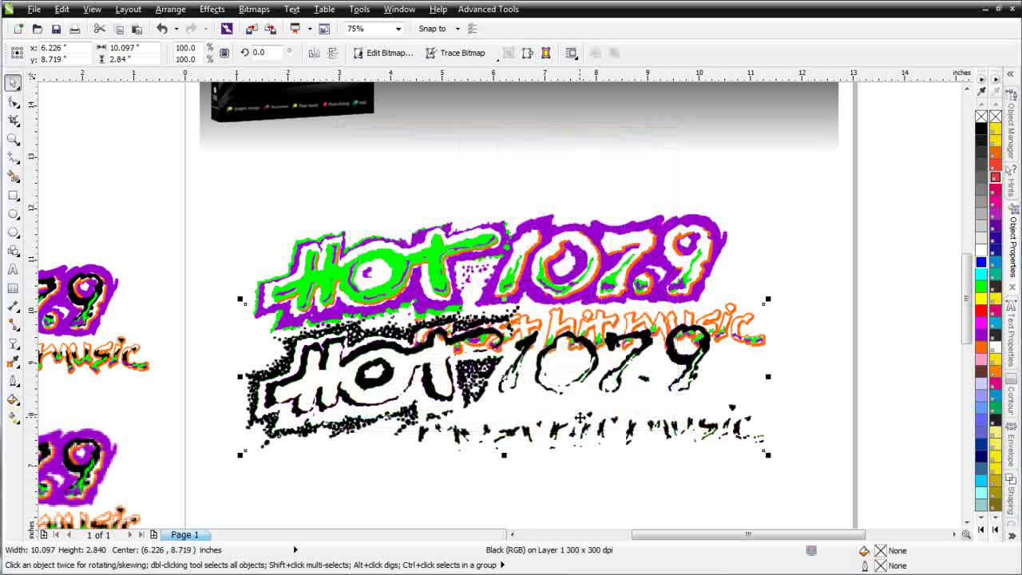
key(ctrl+z)
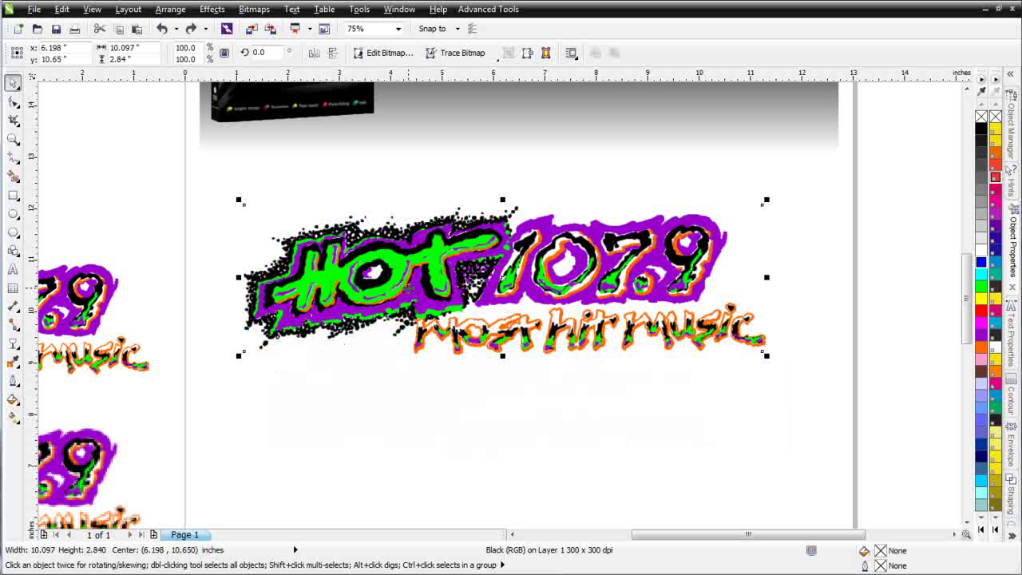
Convert the Black part to a 300 dpi RGB bitmap without a transparent background.
click(252, 9)
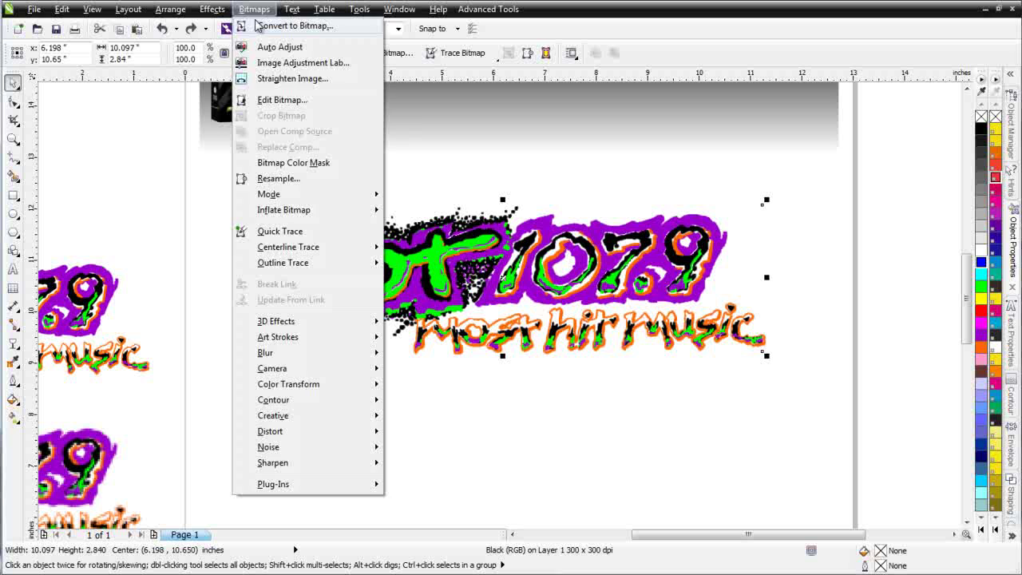
key(Escape)
click(263, 30)
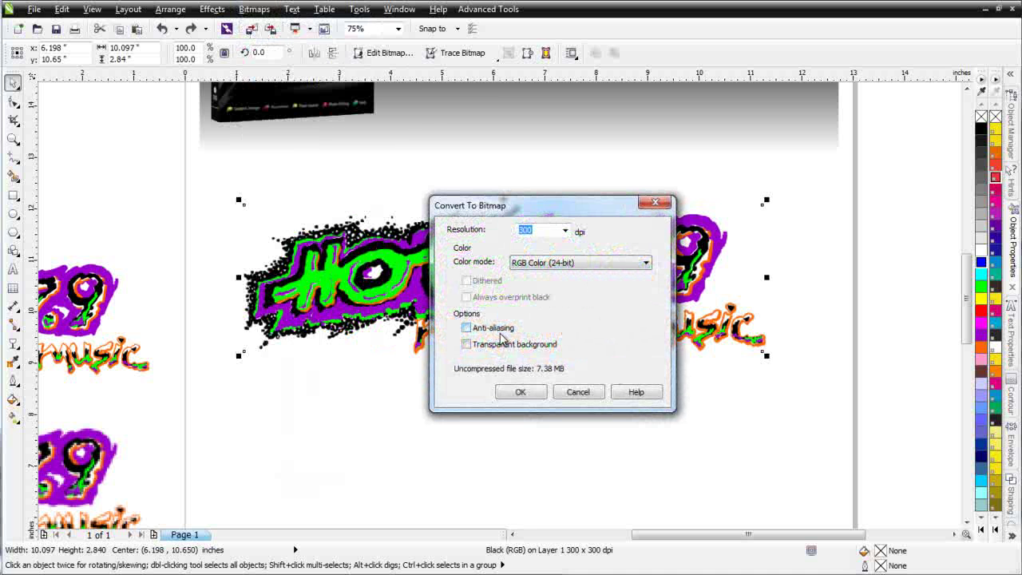
click(467, 343)
click(467, 343)
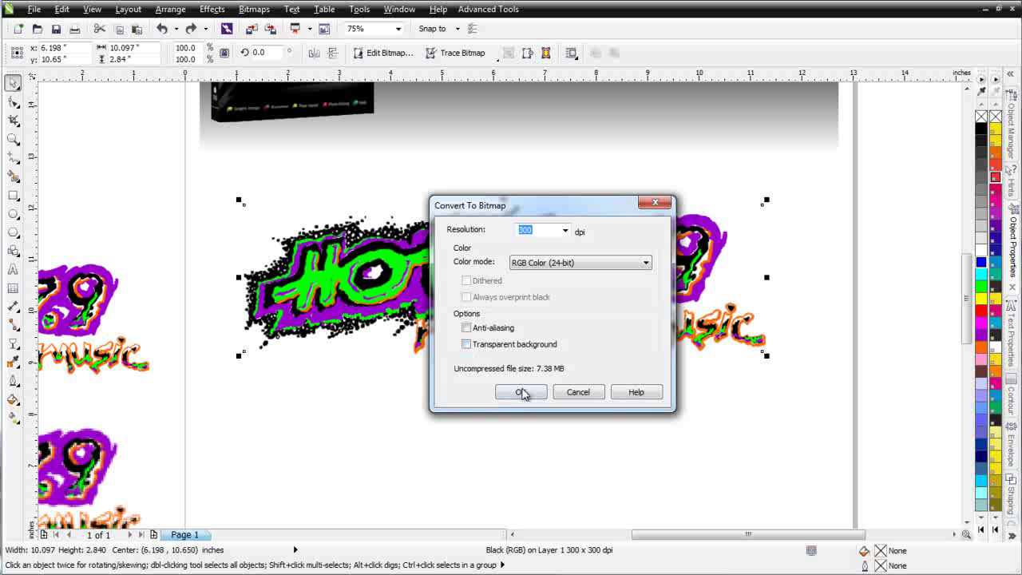
click(520, 391)
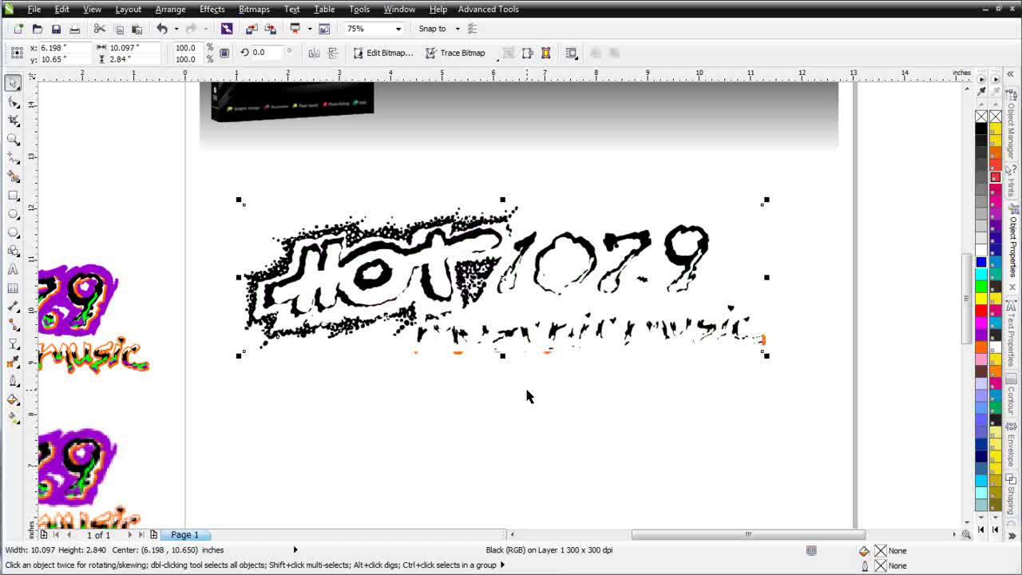
Change the Black bitmap to Black and White (1-bit) using Line Art with the threshold raised to 255.
click(254, 10)
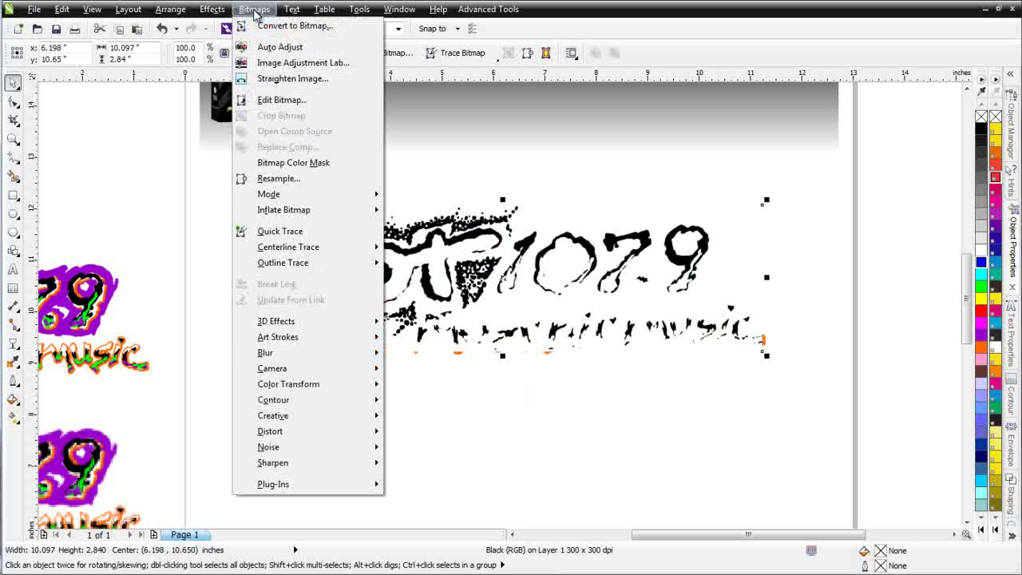
mouse_move(325, 195)
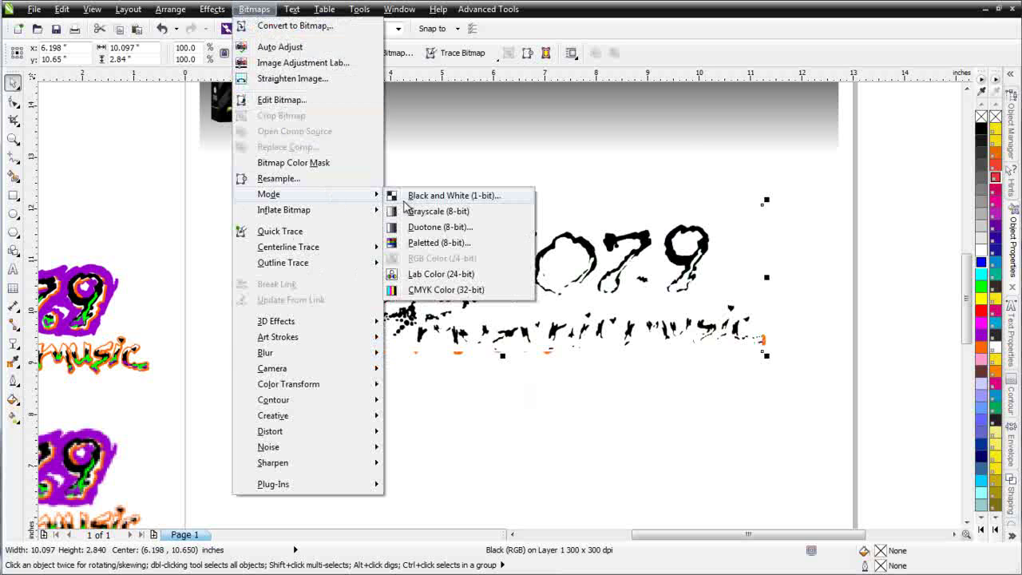
click(407, 199)
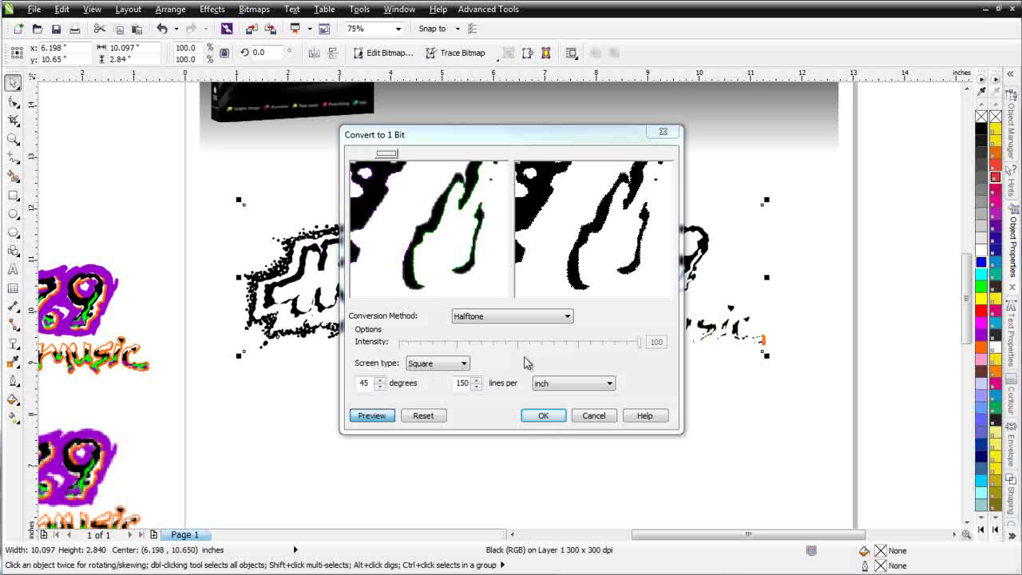
click(567, 317)
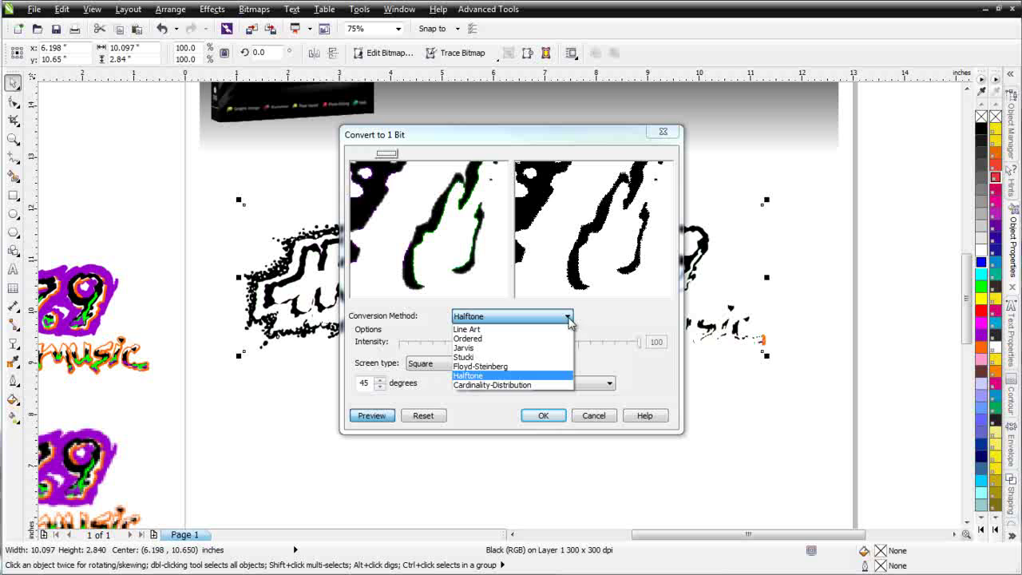
click(568, 330)
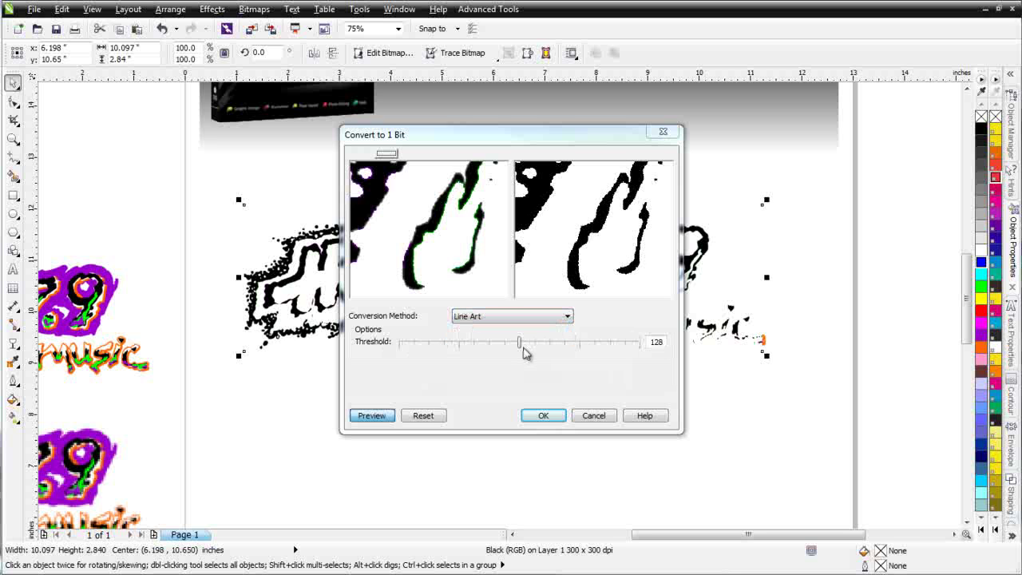
drag(521, 344, 645, 349)
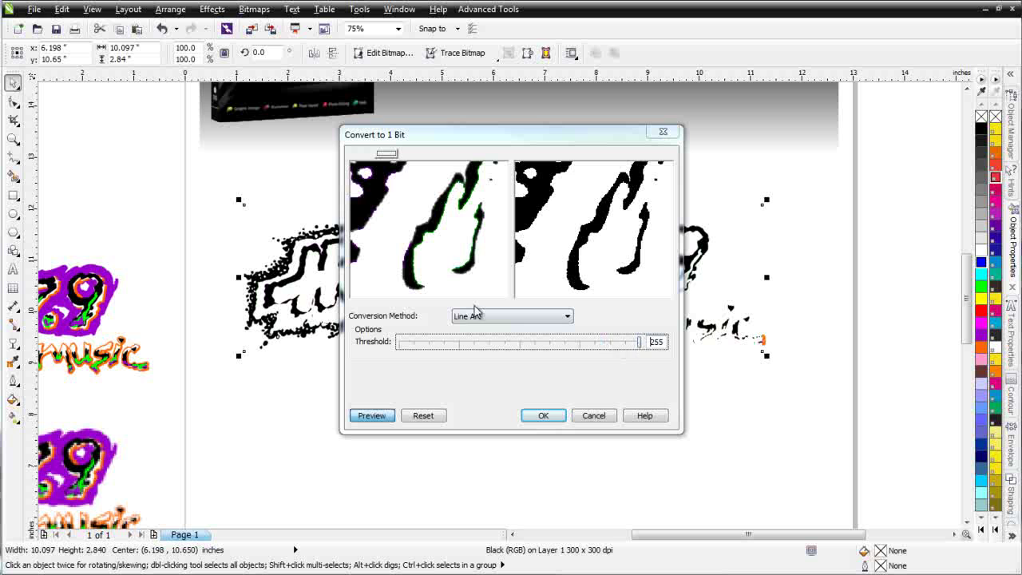
click(544, 416)
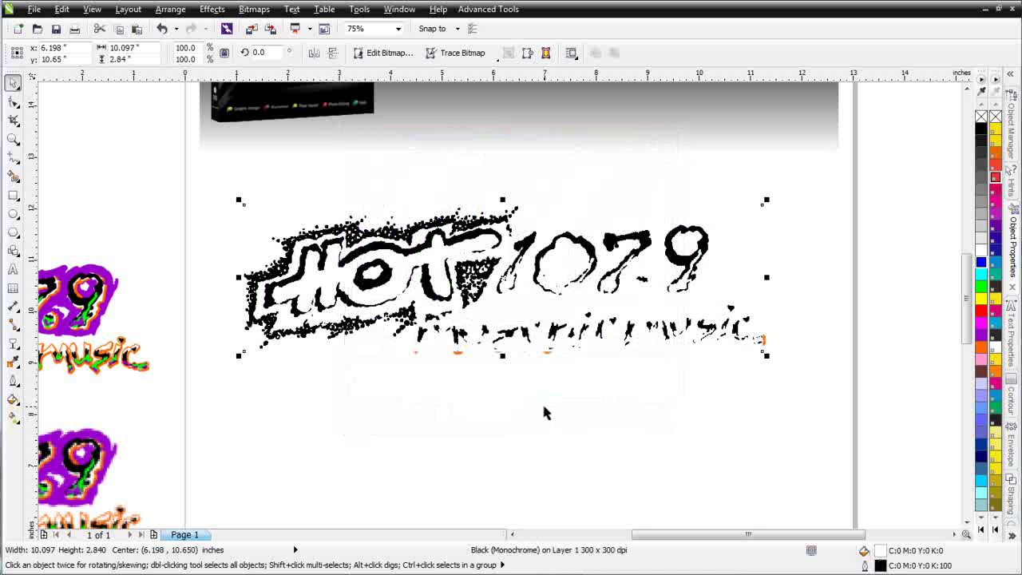
Make the Black bitmap's white background transparent, then convert the Orange part to a 300 dpi bitmap.
click(980, 117)
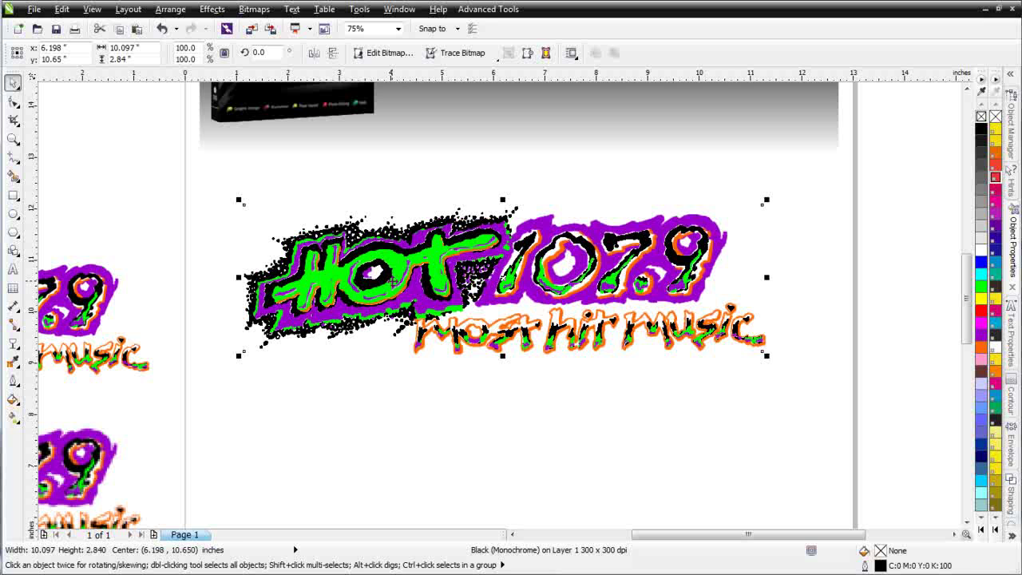
alt+click(393, 282)
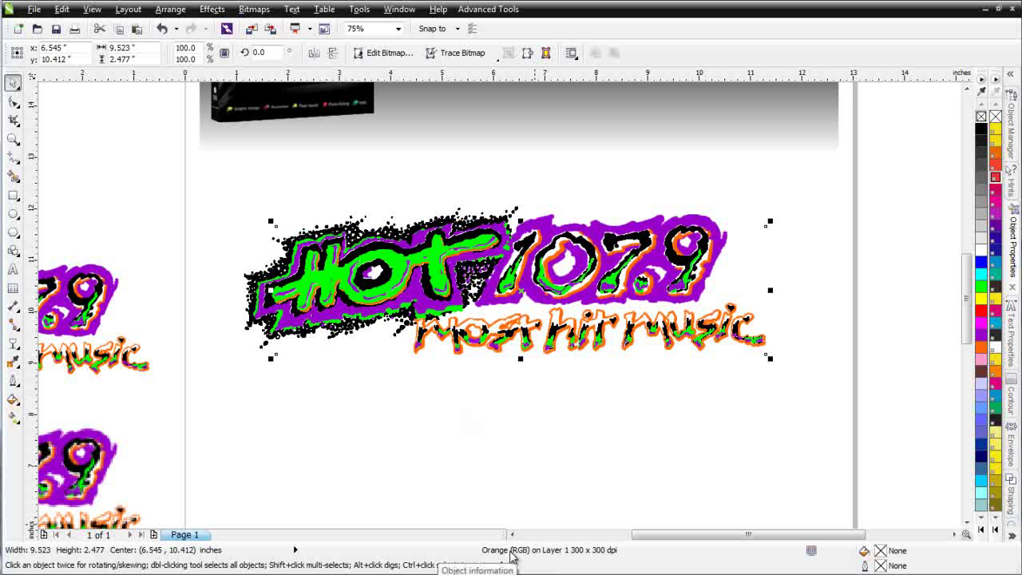
click(264, 11)
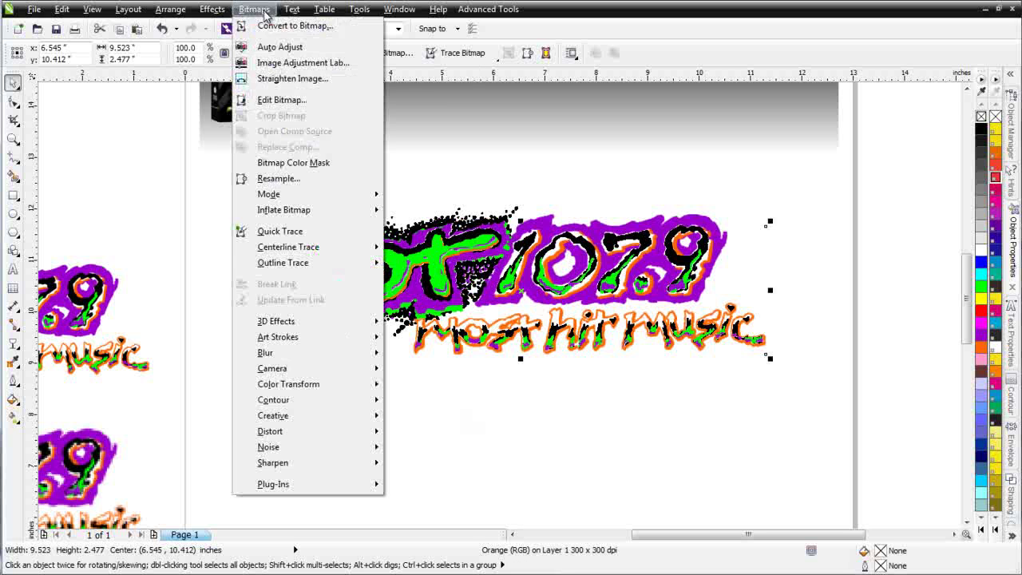
click(271, 25)
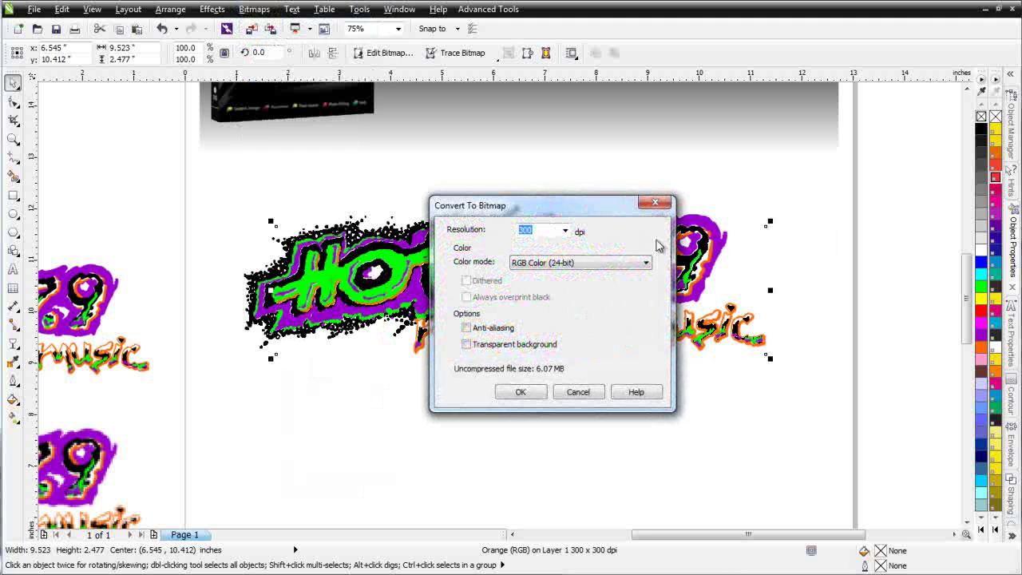
click(520, 391)
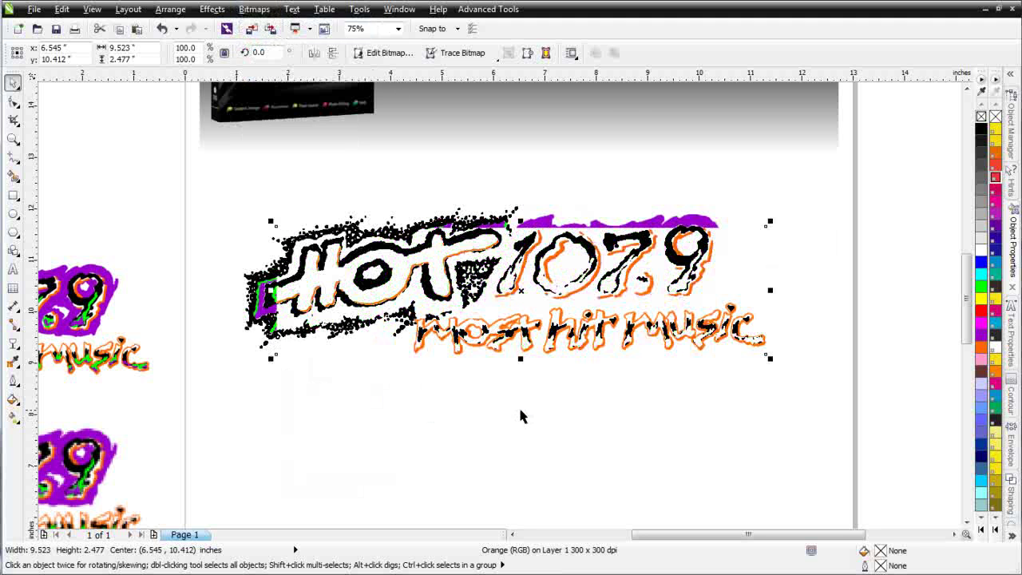
Convert the Orange bitmap to Black and White (1-bit) Line Art at threshold 255.
click(253, 10)
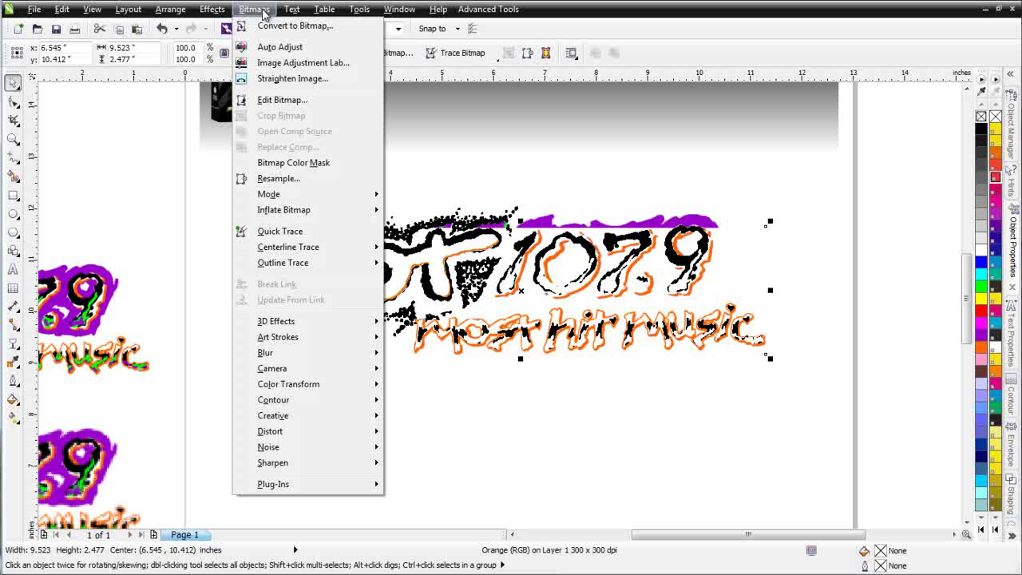
mouse_move(331, 195)
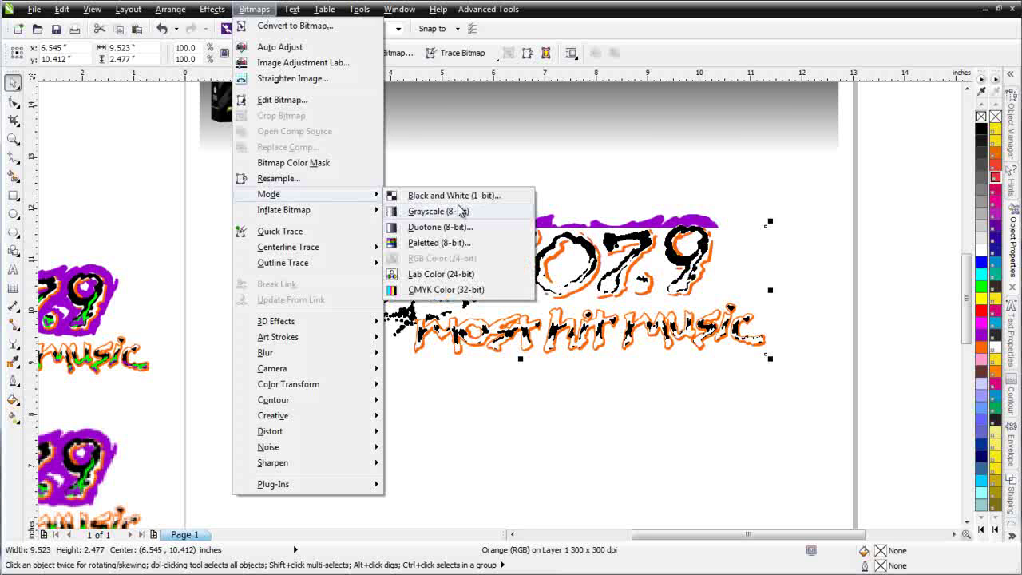
click(467, 200)
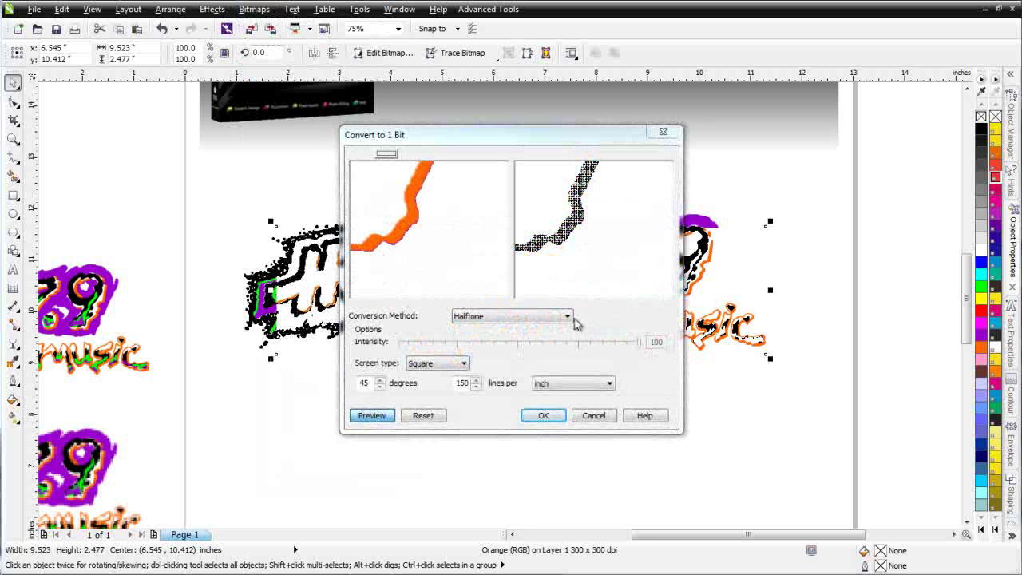
click(566, 317)
click(557, 330)
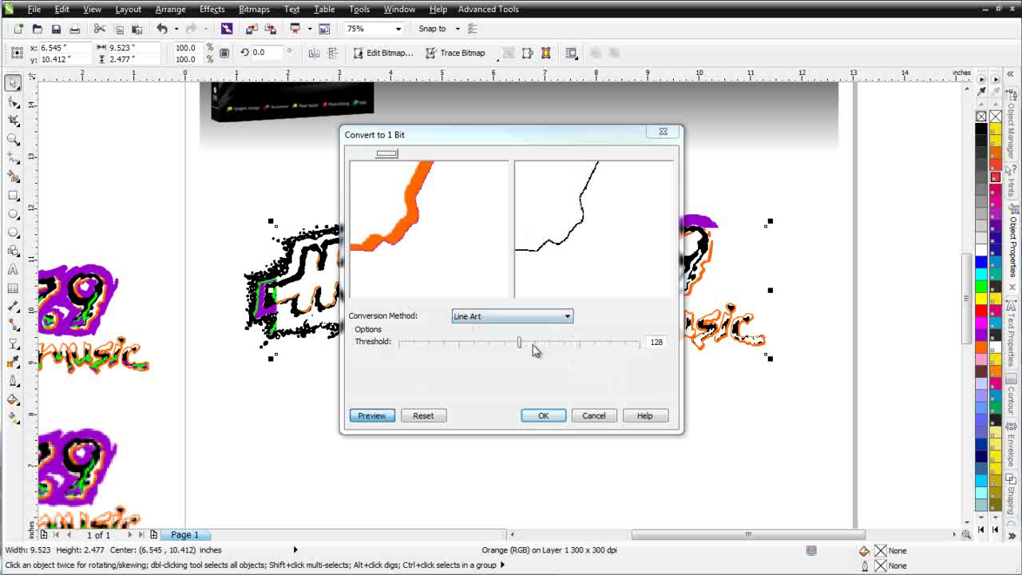
drag(520, 348, 655, 344)
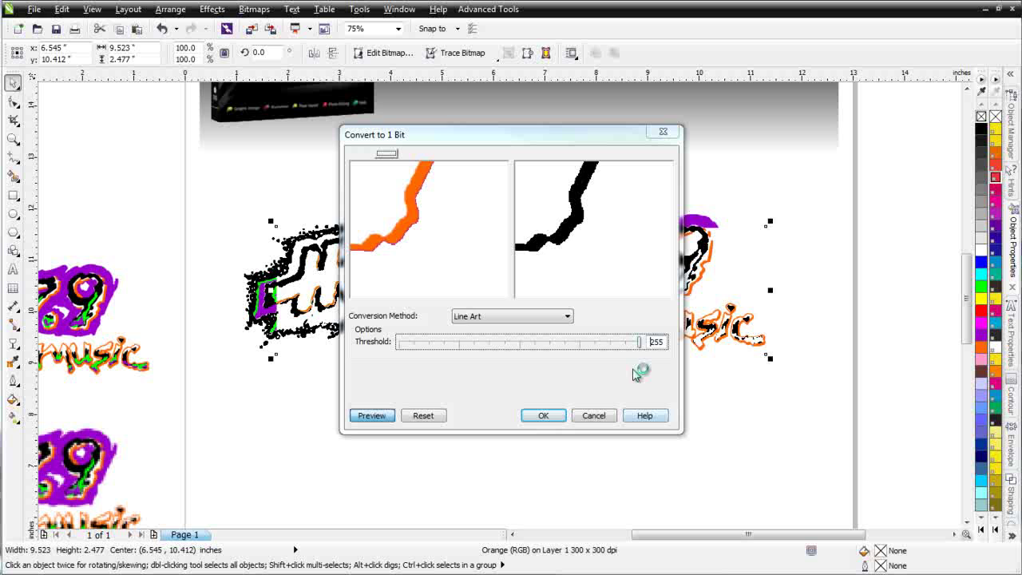
click(562, 415)
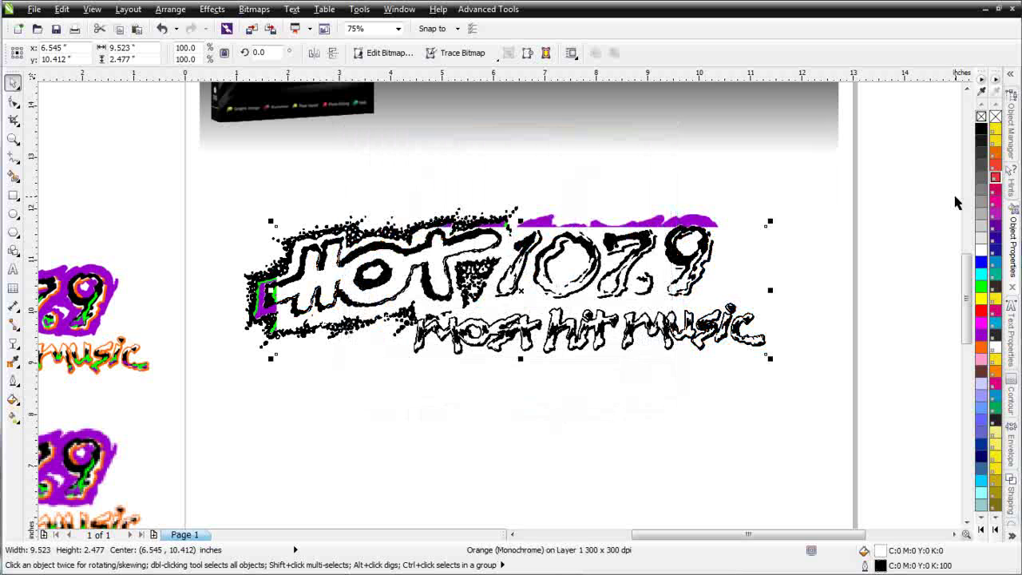
Tint the Orange bitmap orange (C0 M60 Y100 K0) with a transparent background.
right_click(981, 346)
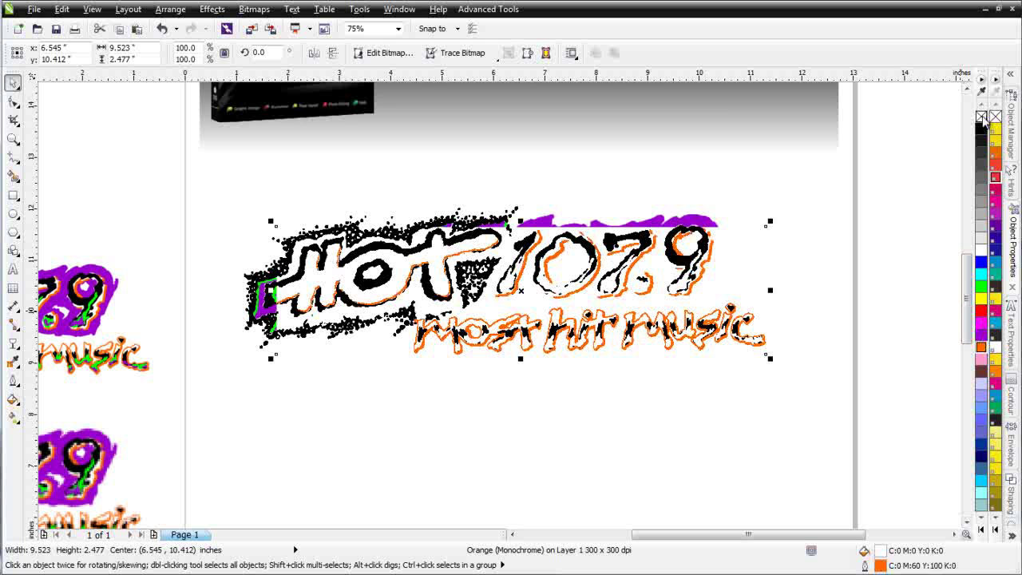
click(980, 117)
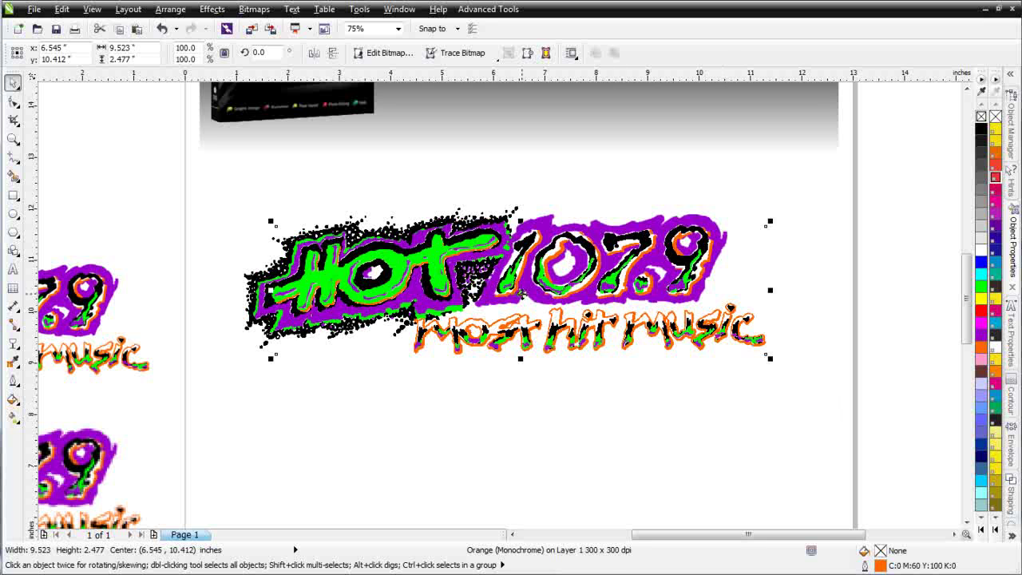
click(522, 295)
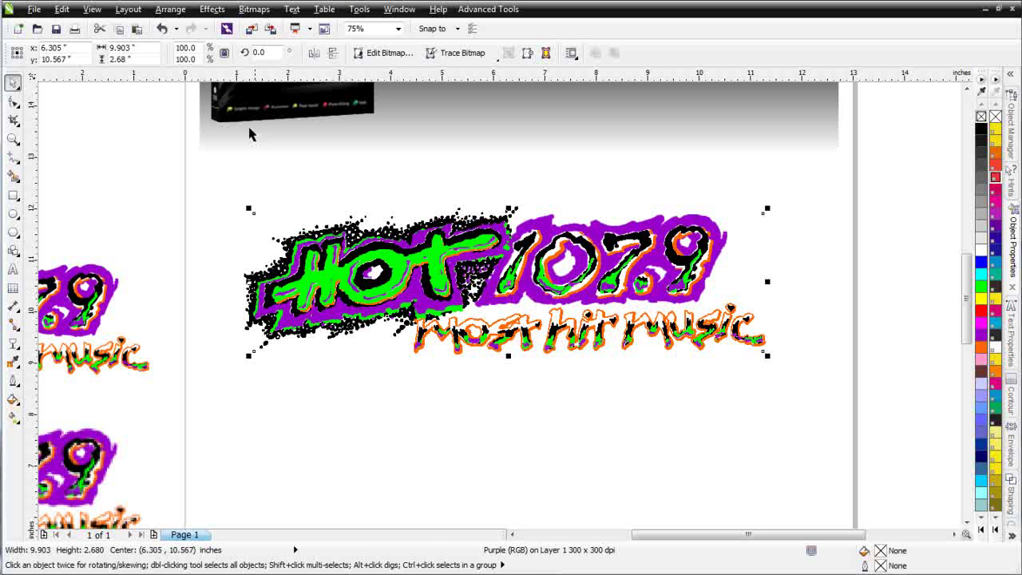
Convert the purple part of the logo to a 300 dpi bitmap.
click(254, 9)
click(258, 26)
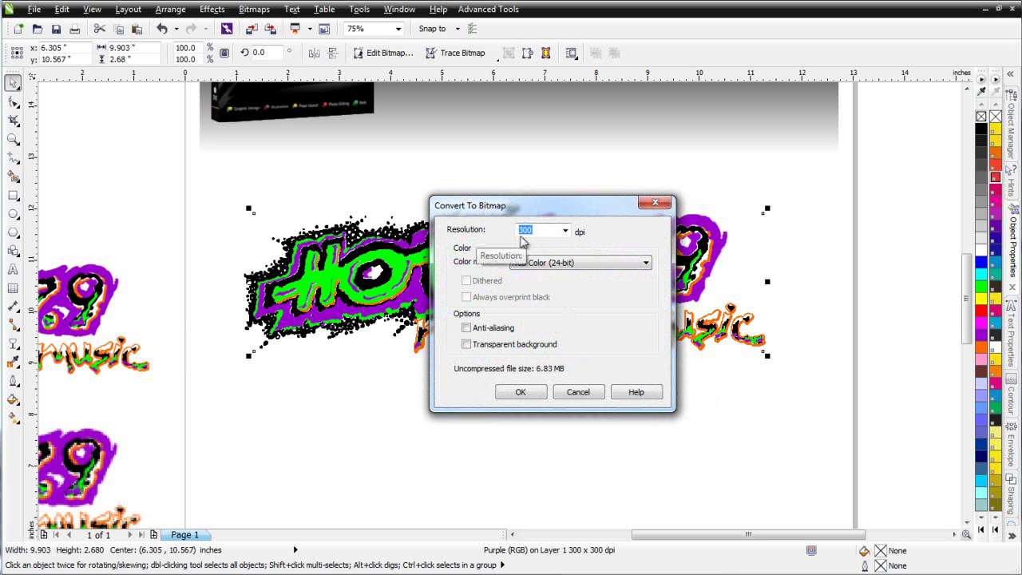
click(519, 391)
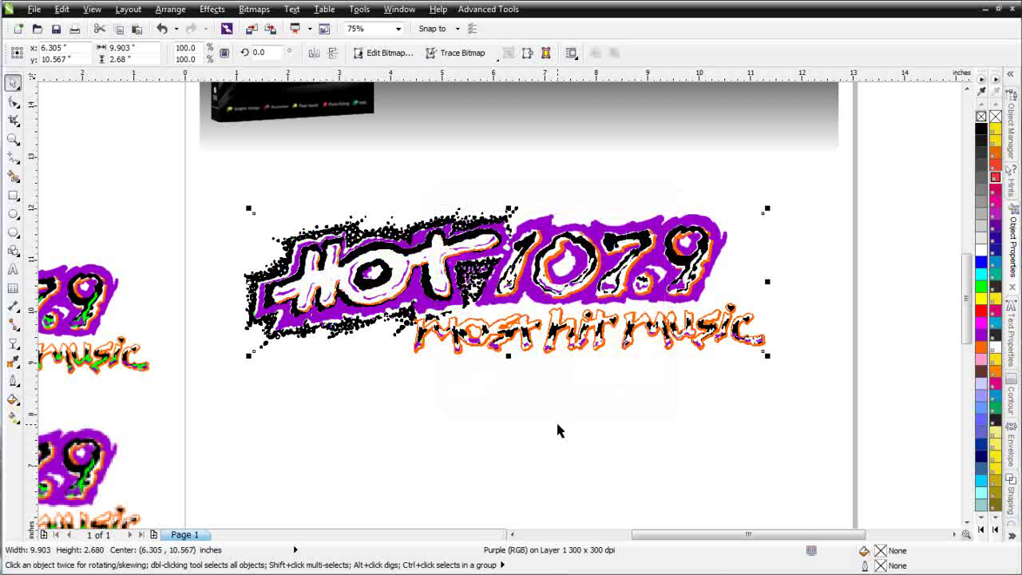
Change it to 1-bit Line Art at threshold 255 and tint it purple (C20 M80 Y0 K20).
click(254, 8)
mouse_move(314, 197)
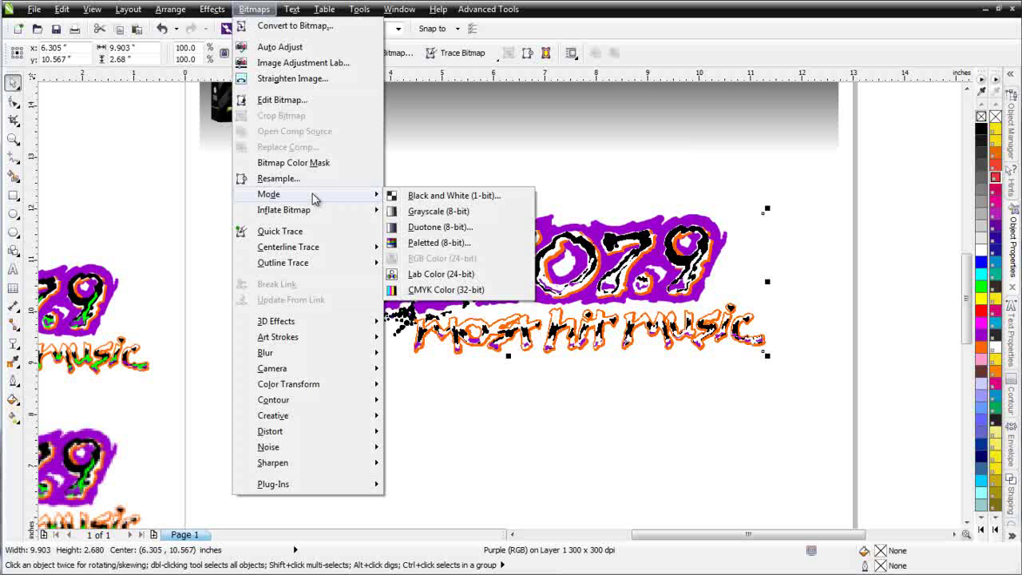
click(431, 194)
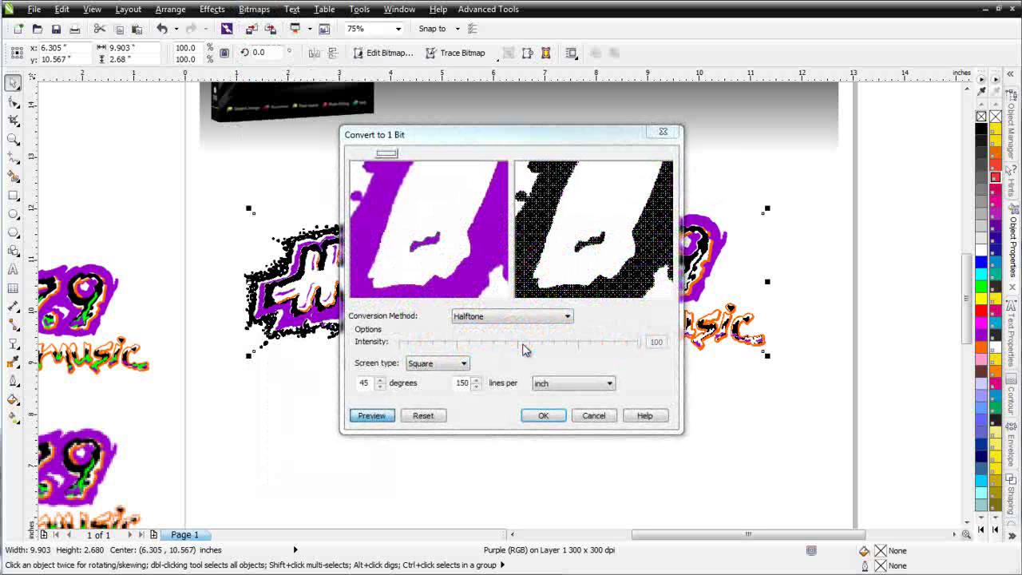
click(567, 316)
click(562, 327)
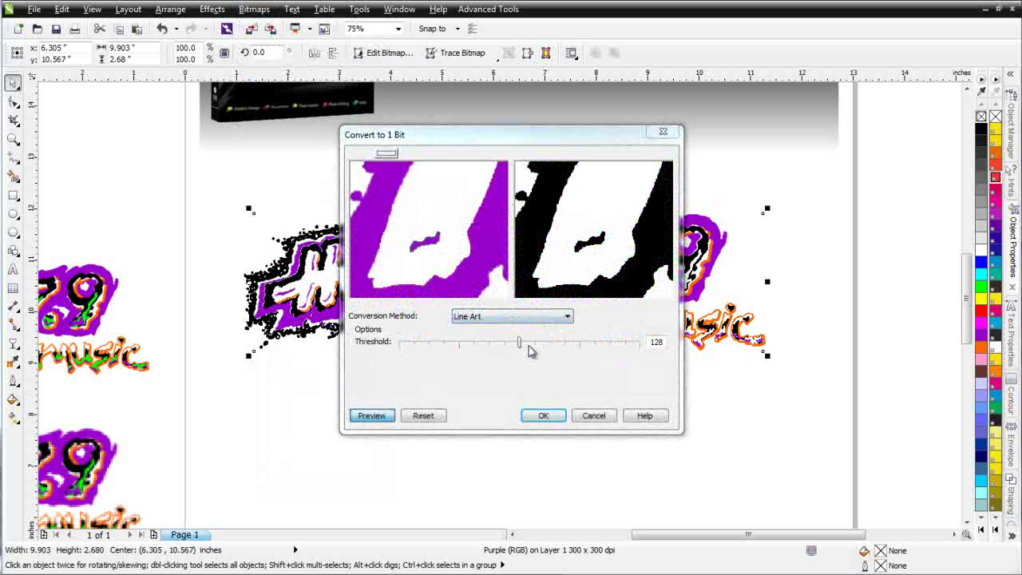
drag(519, 344, 654, 343)
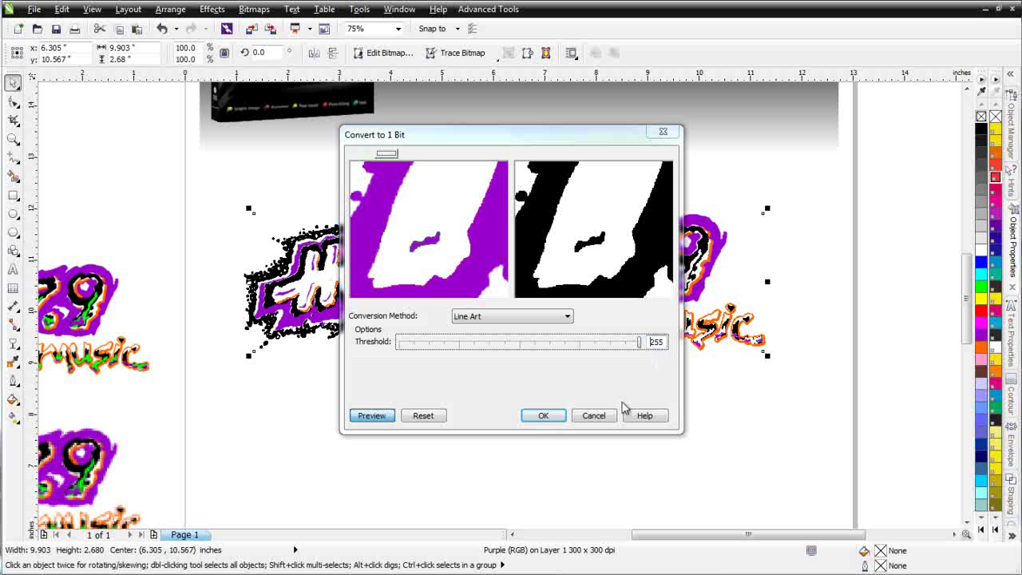
click(546, 415)
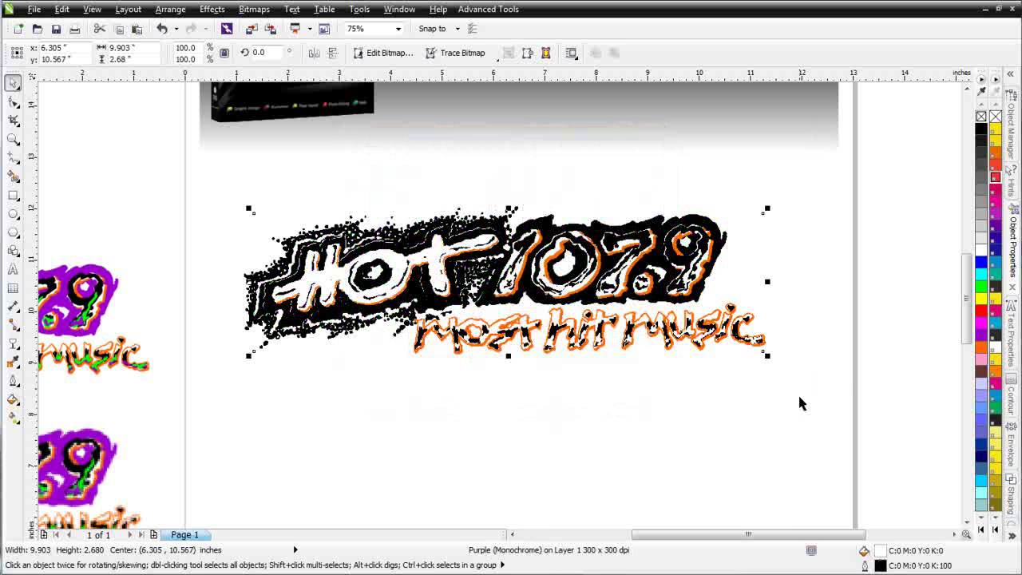
click(981, 335)
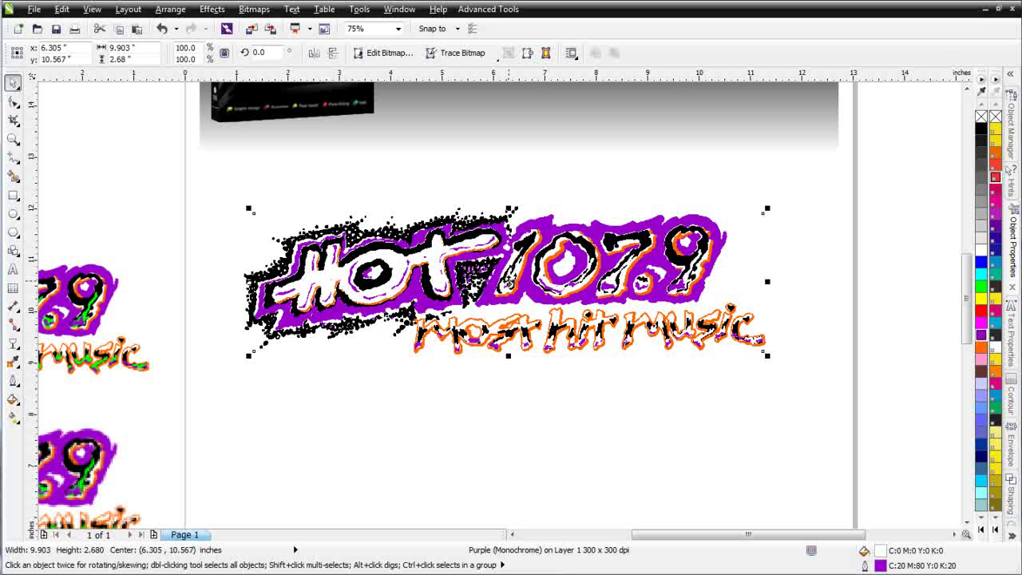
Make the purple monochrome bitmap's white background transparent.
click(508, 281)
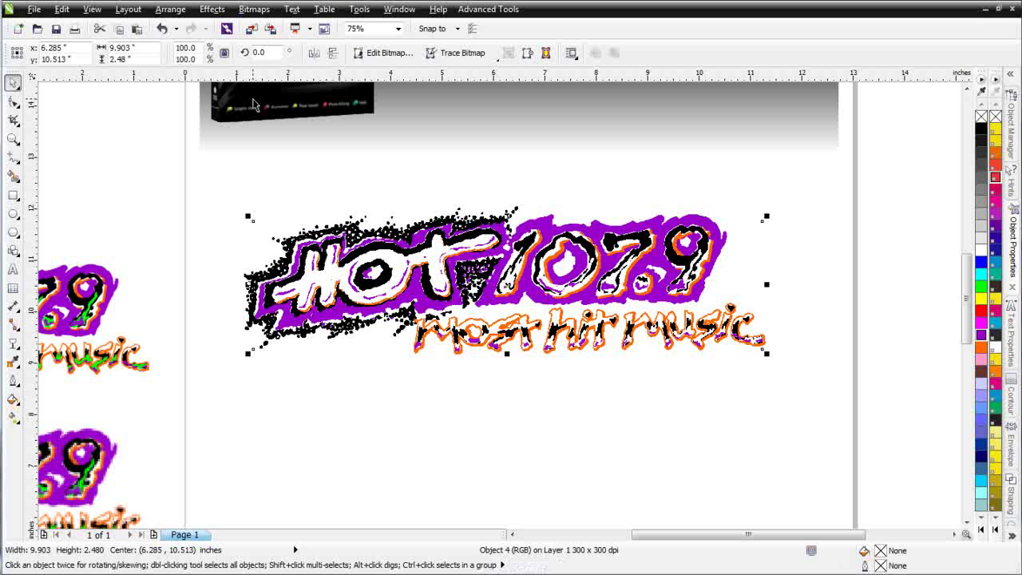
click(496, 286)
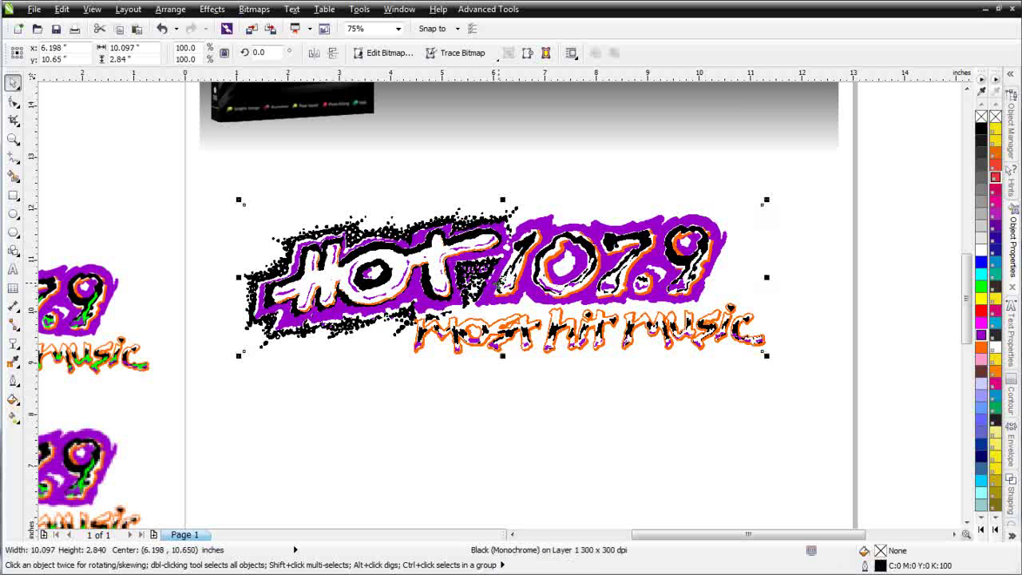
click(439, 273)
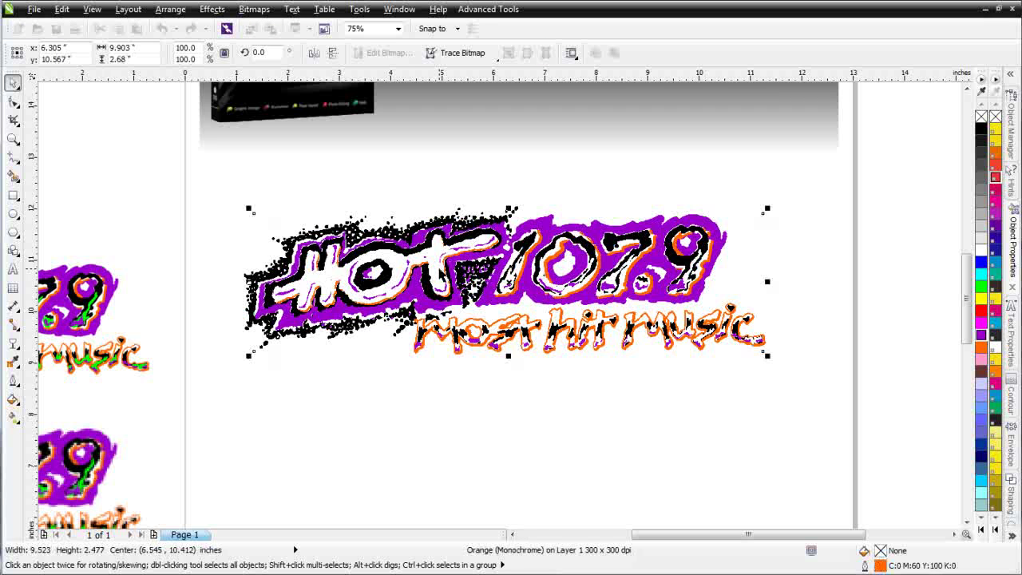
click(521, 292)
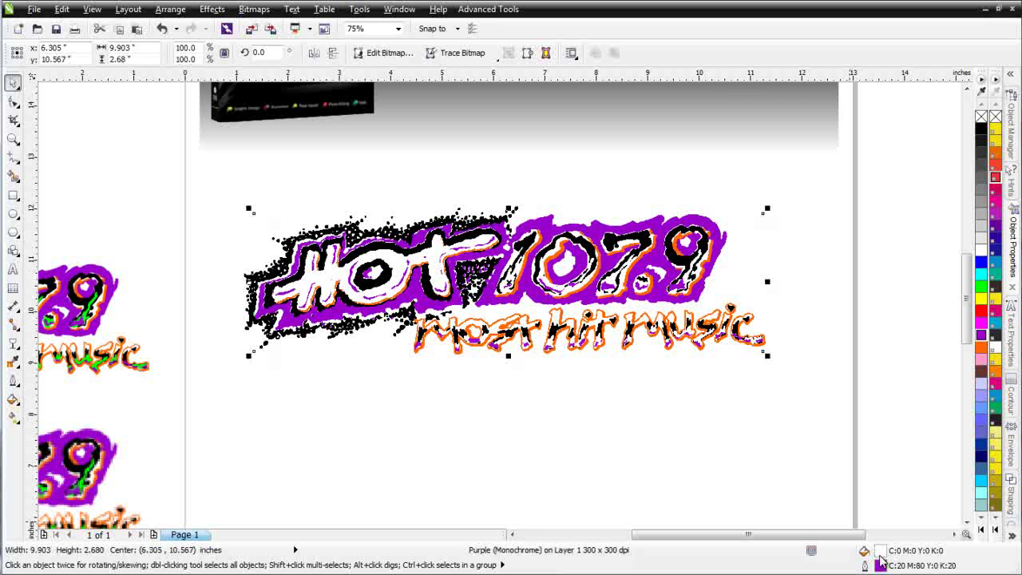
click(980, 118)
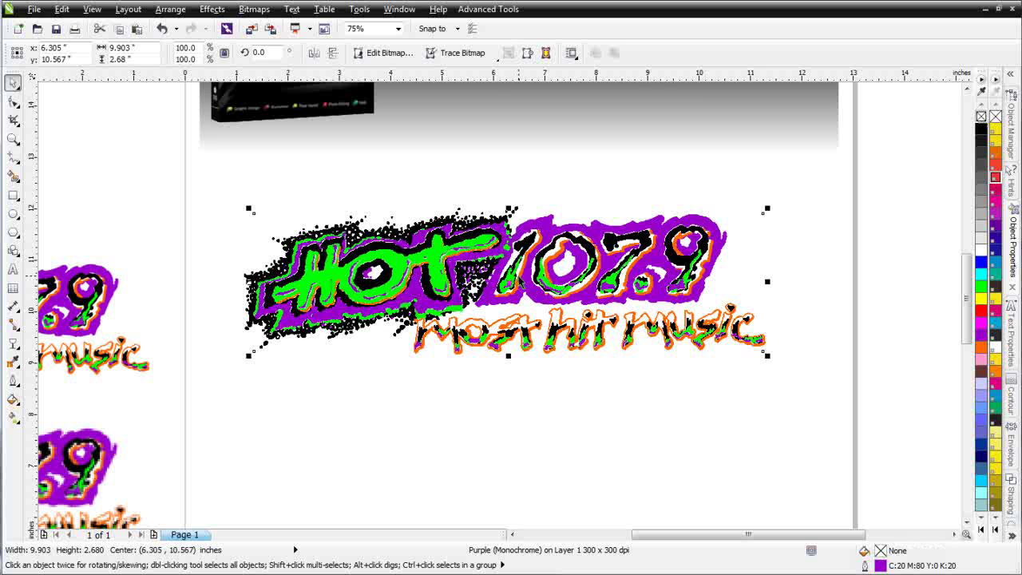
Convert the green part of the logo to a bitmap.
click(507, 281)
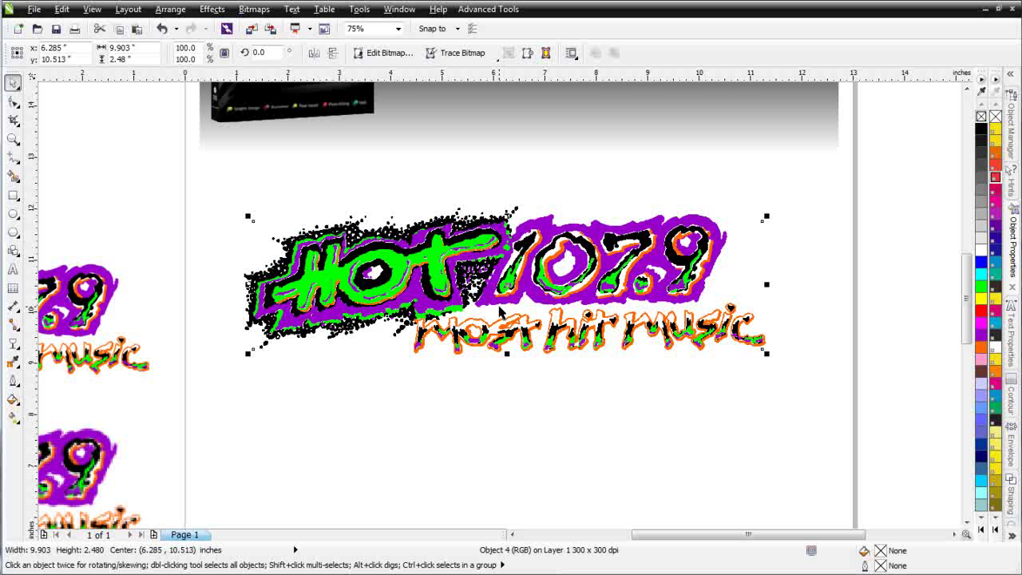
click(254, 9)
click(260, 28)
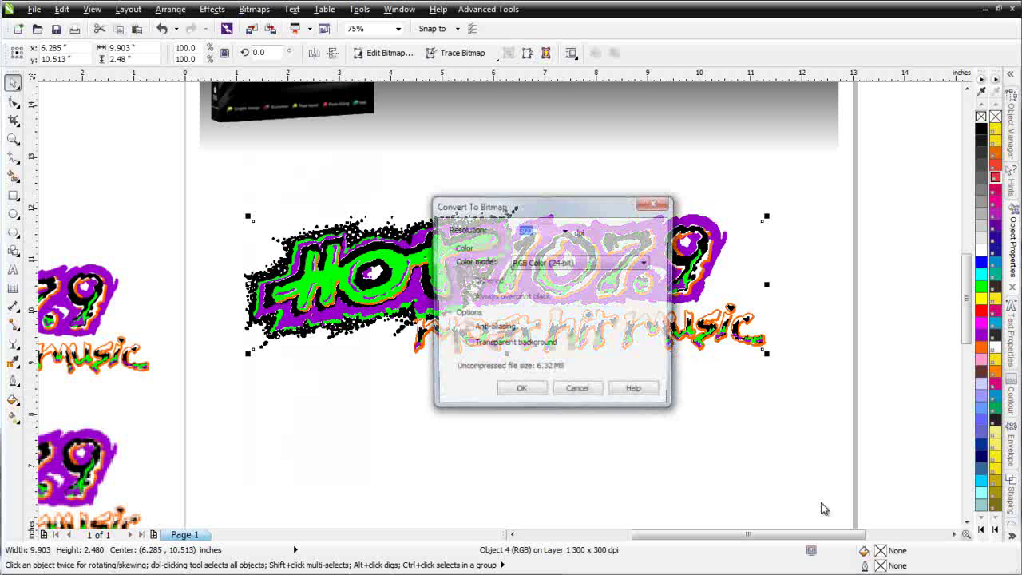
click(524, 392)
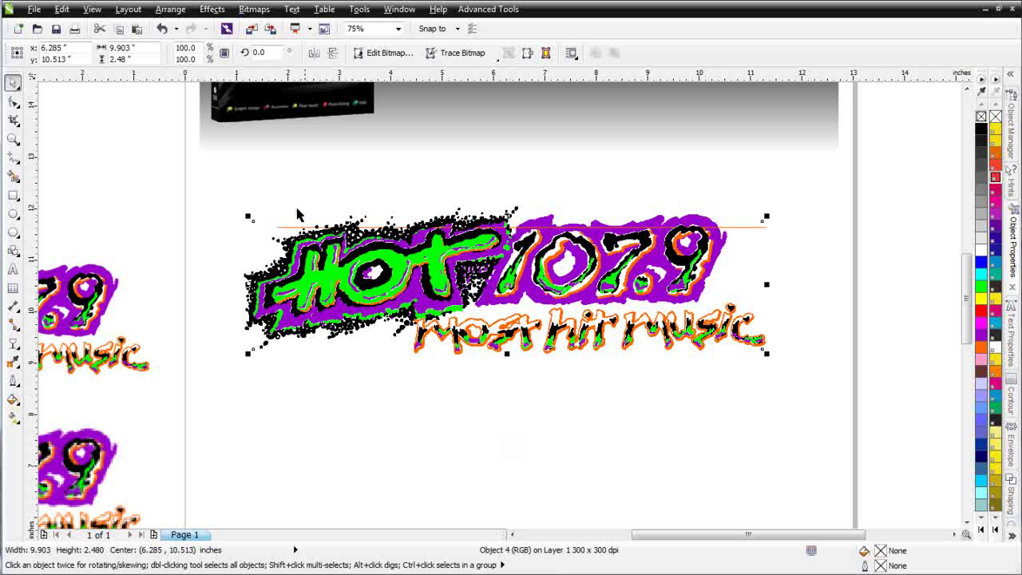
Convert the green bitmap to 1-bit Line Art at threshold 255, tinted green (C100 M0 Y100 K0) on a transparent background.
click(254, 9)
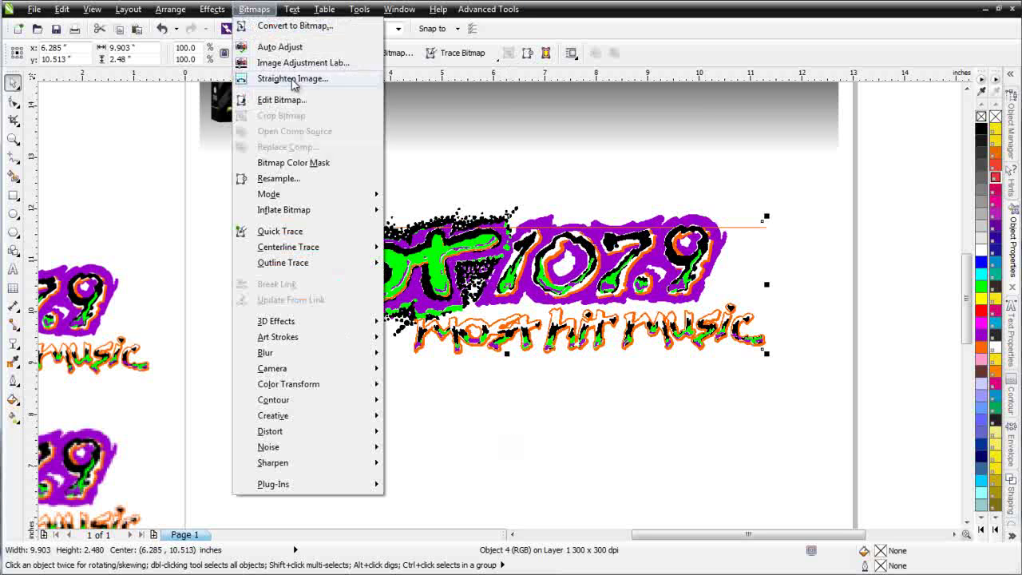
mouse_move(327, 198)
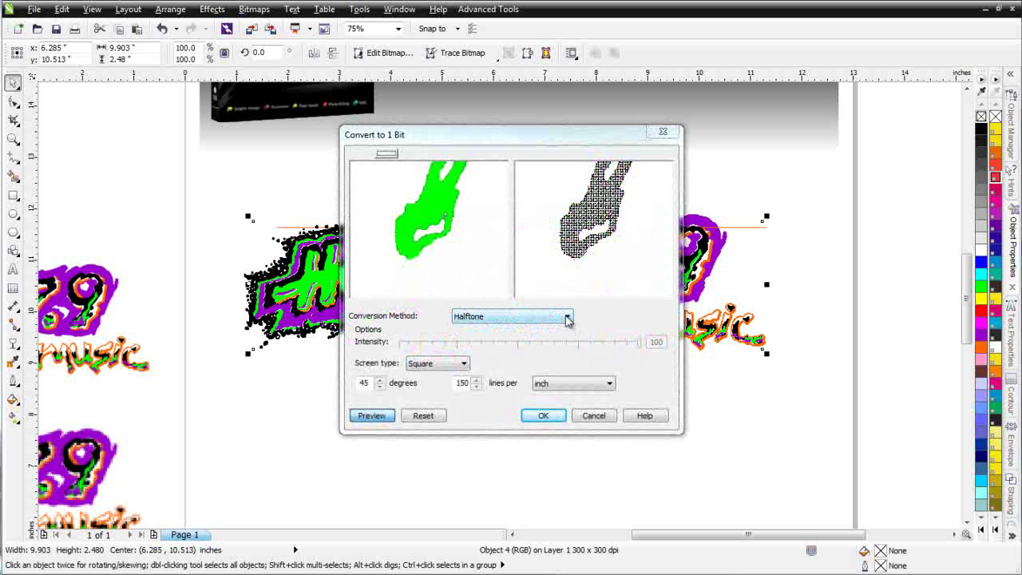
click(567, 319)
click(559, 327)
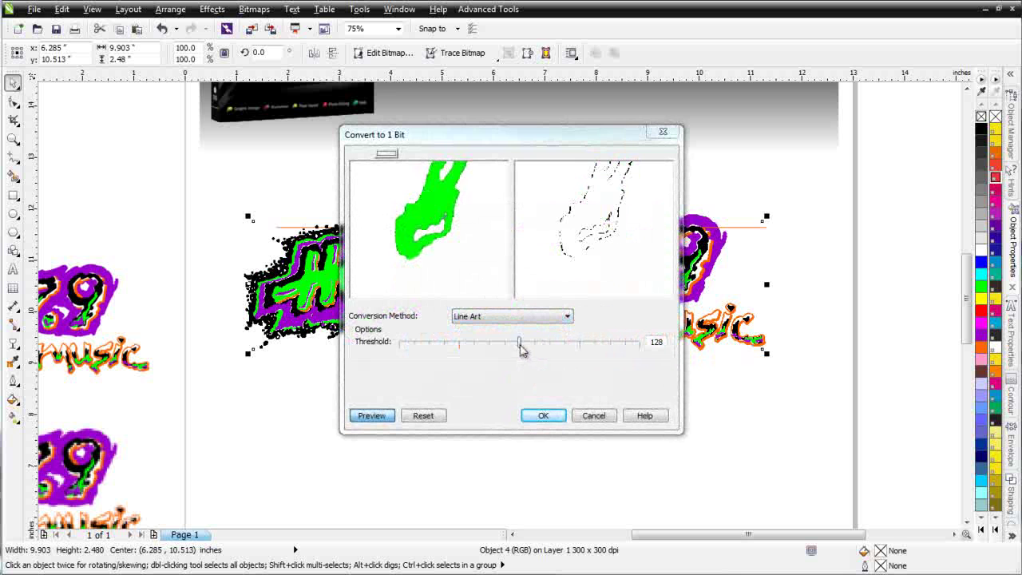
drag(521, 349, 675, 358)
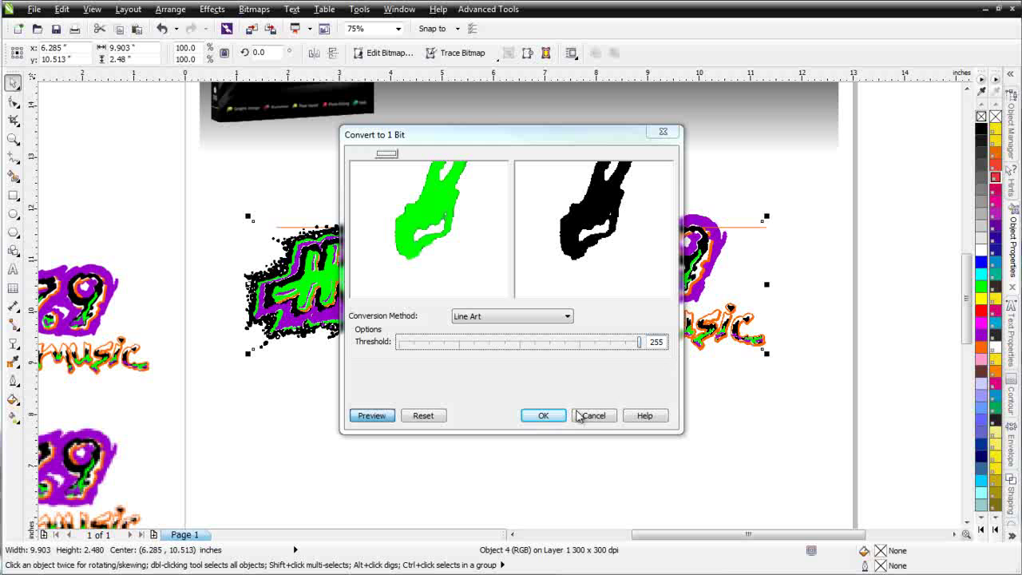
click(543, 415)
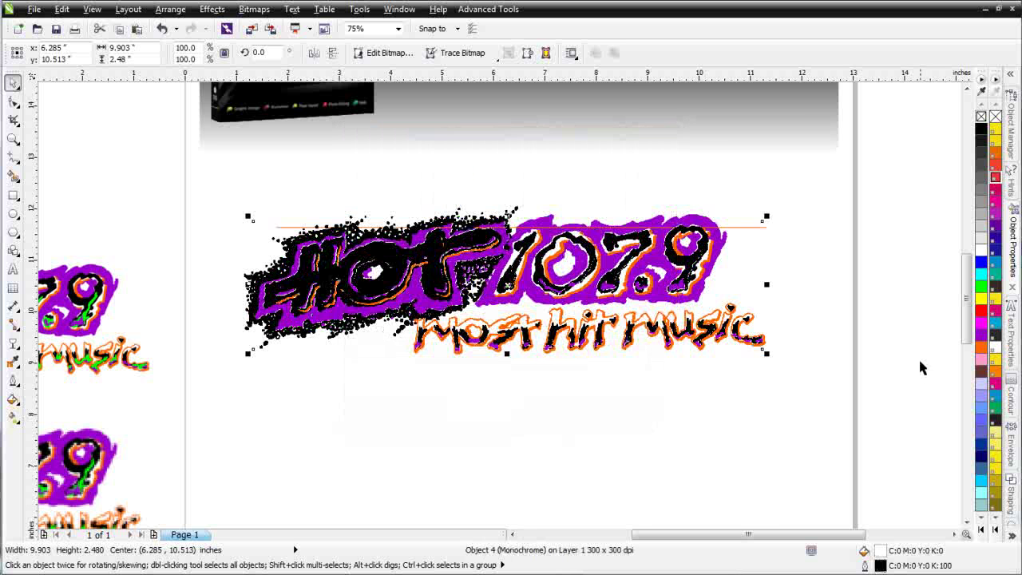
right_click(980, 286)
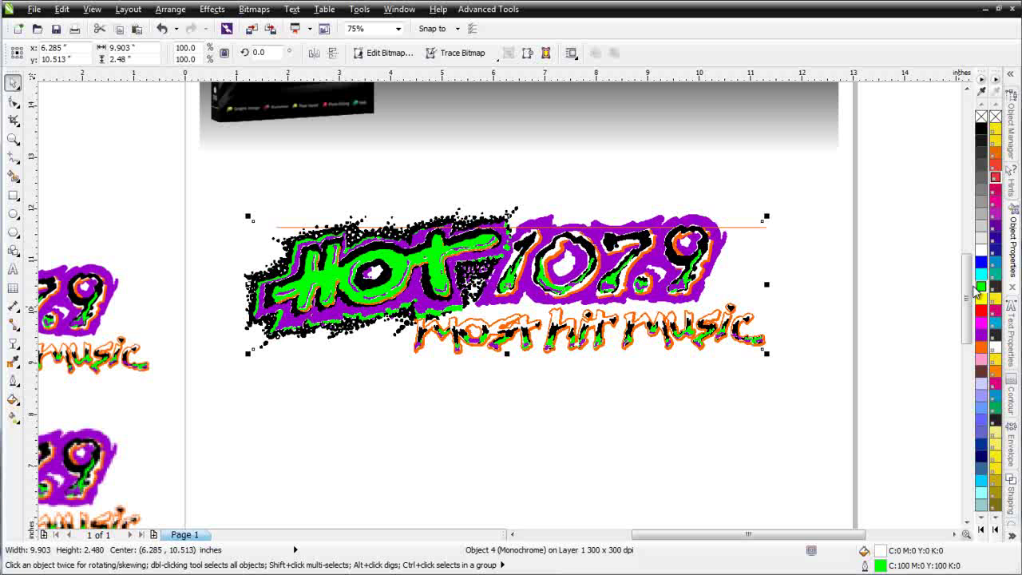
click(981, 116)
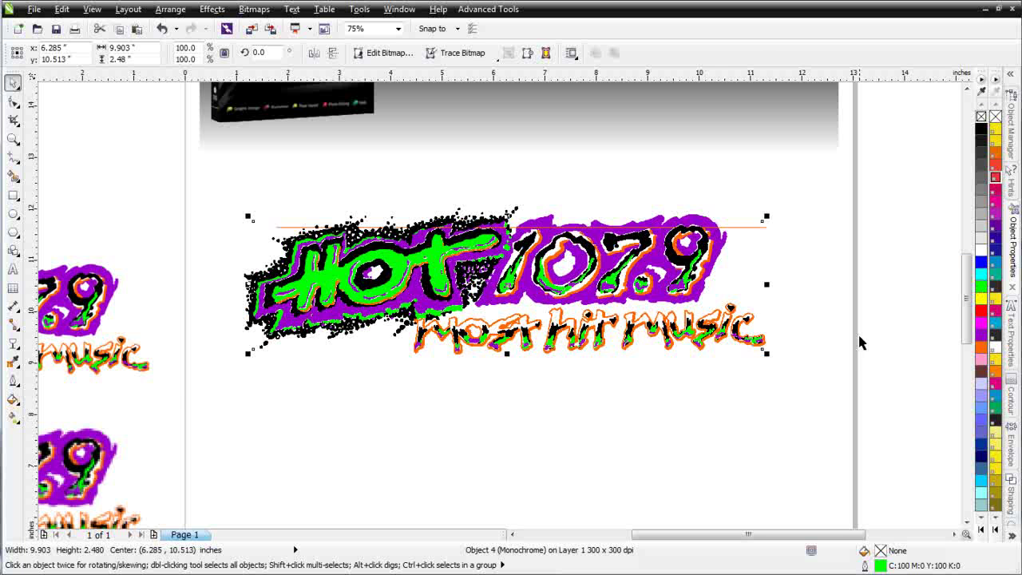
scroll(495, 292, up, 1)
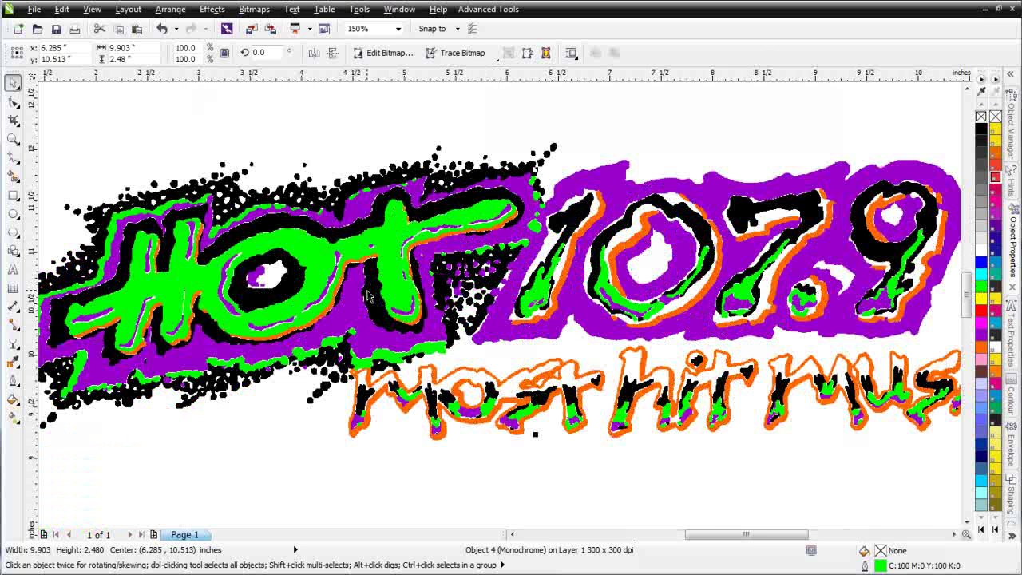
scroll(369, 296, up, 1)
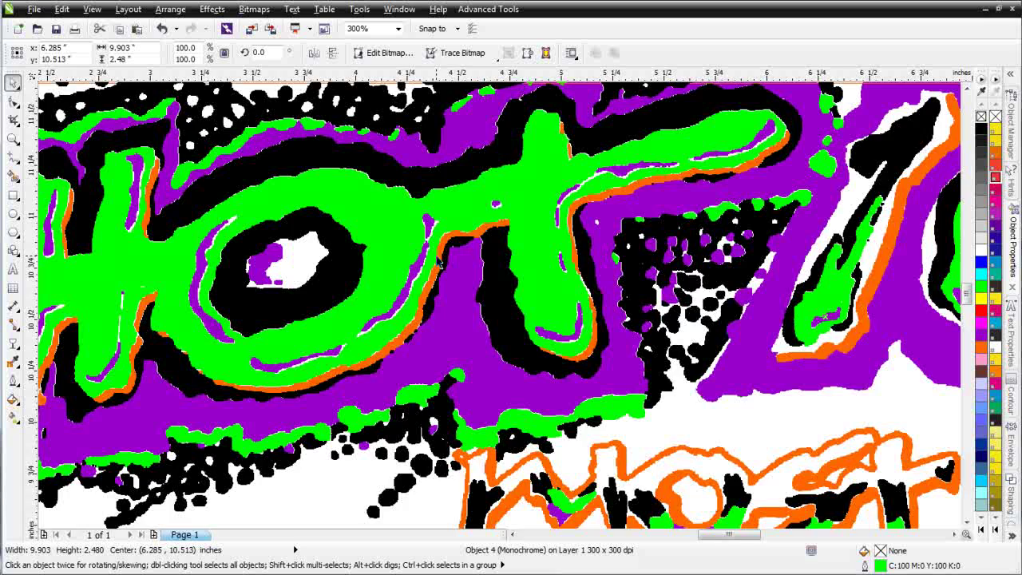
scroll(438, 263, up, 2)
scroll(515, 322, down, 1)
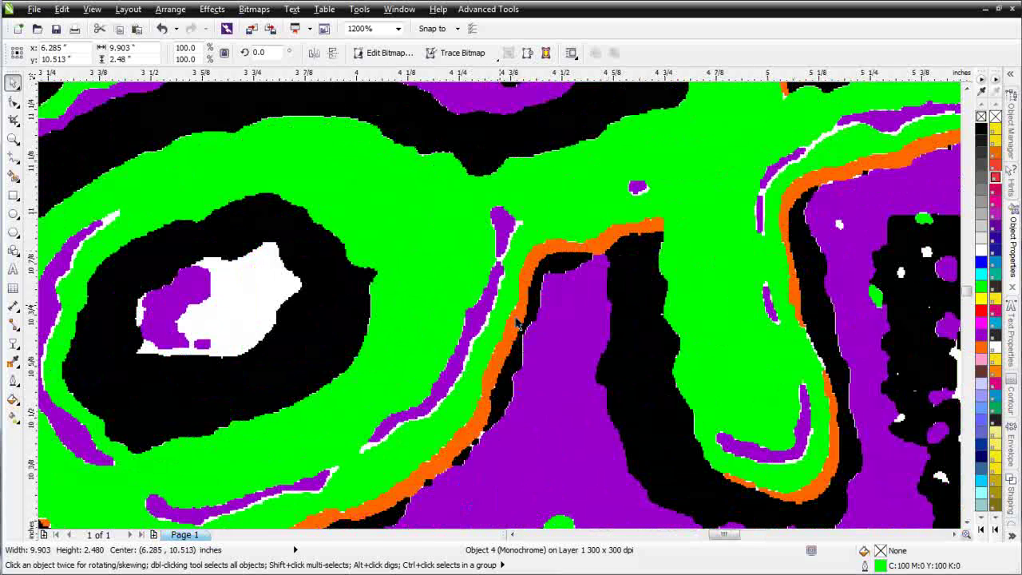
scroll(523, 311, down, 1)
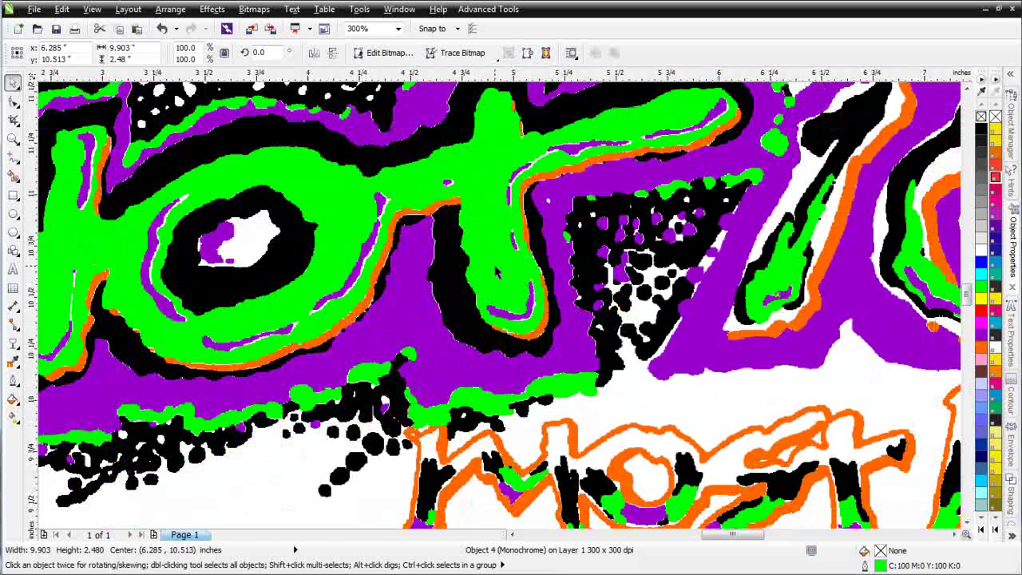
scroll(505, 274, up, 1)
scroll(512, 367, up, 1)
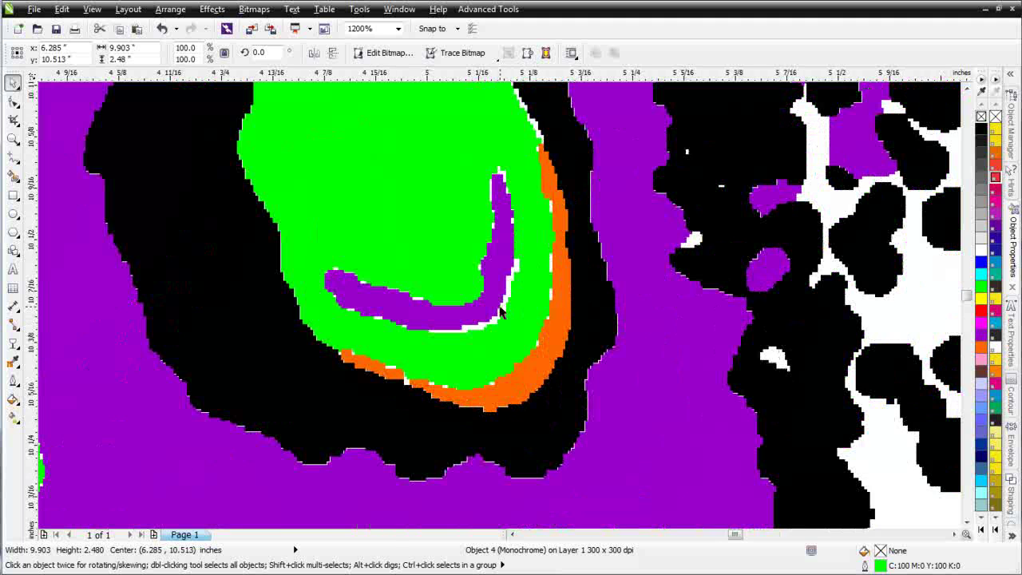
scroll(500, 311, down, 1)
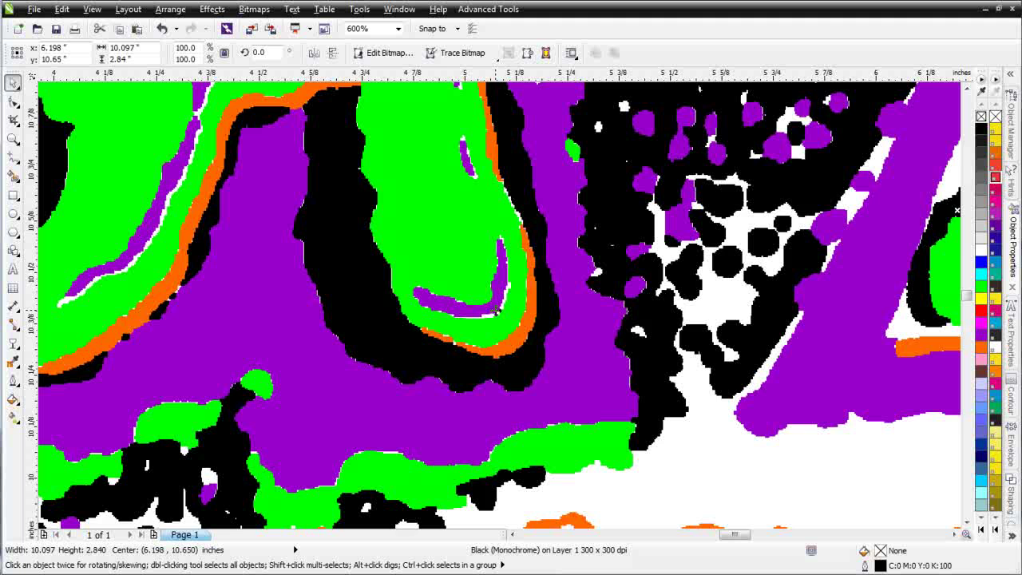
scroll(483, 310, up, 2)
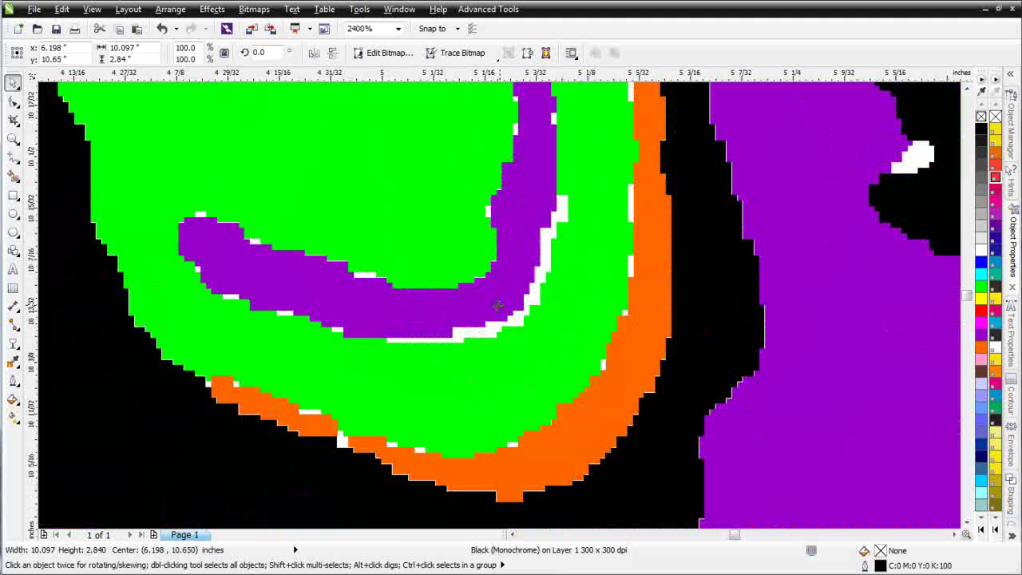
scroll(496, 305, down, 3)
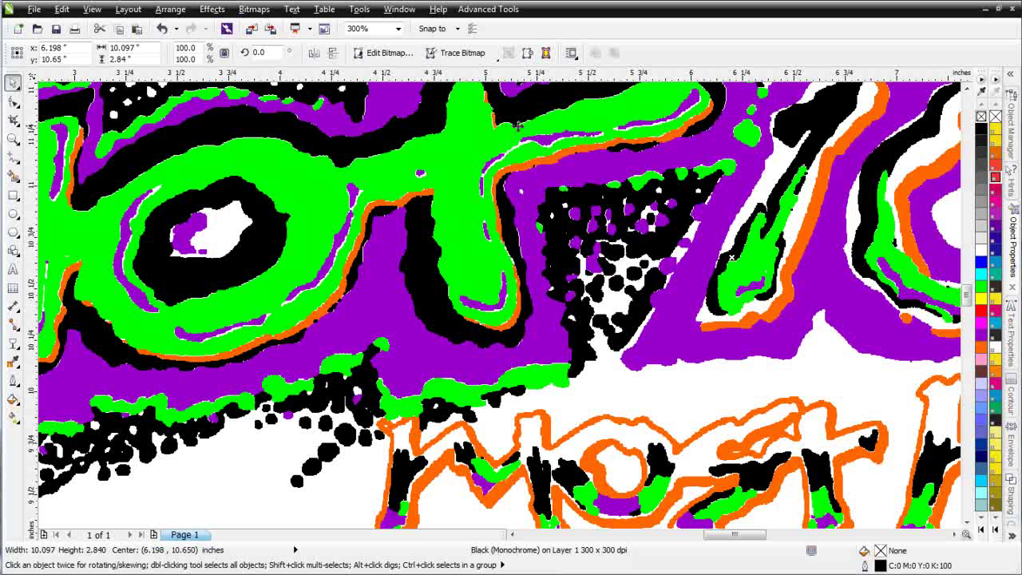
scroll(153, 171, up, 1)
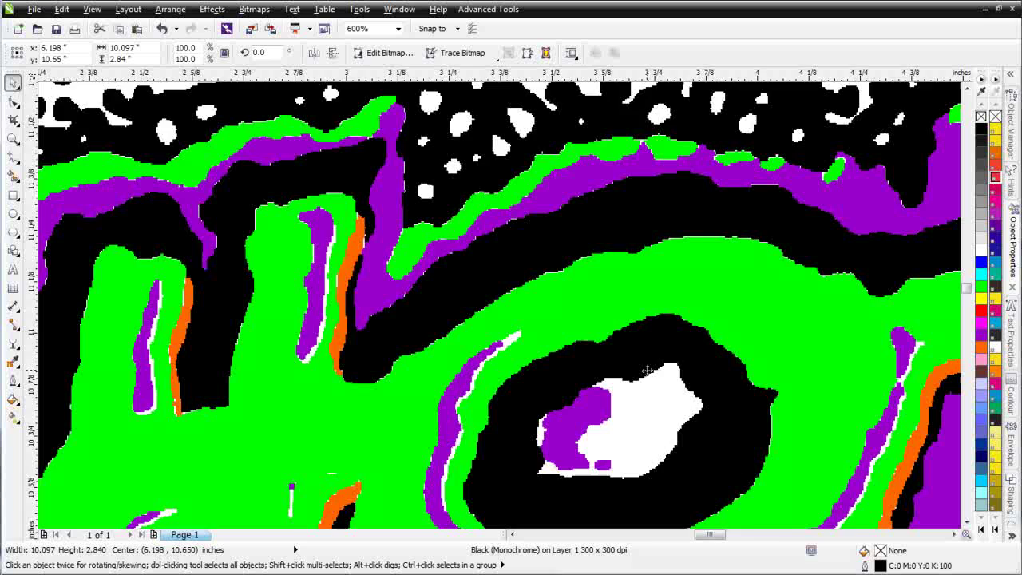
scroll(646, 368, down, 3)
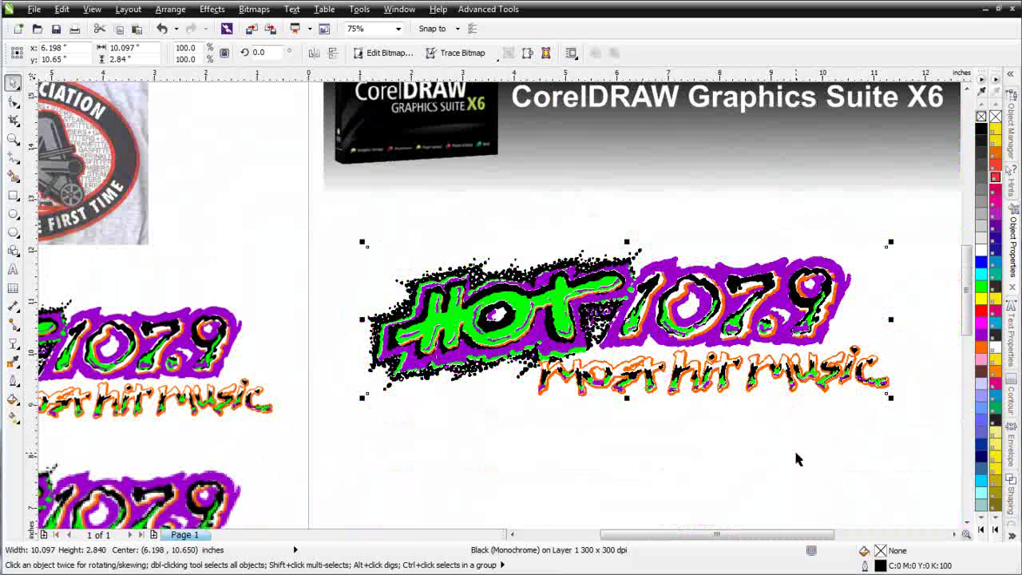
click(796, 459)
scroll(110, 360, up, 1)
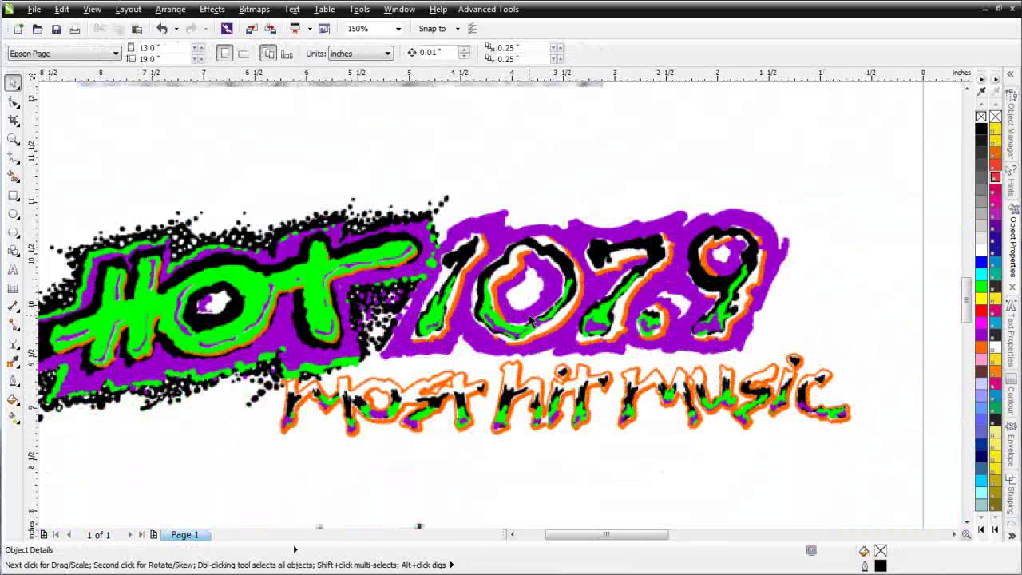
scroll(392, 332, up, 2)
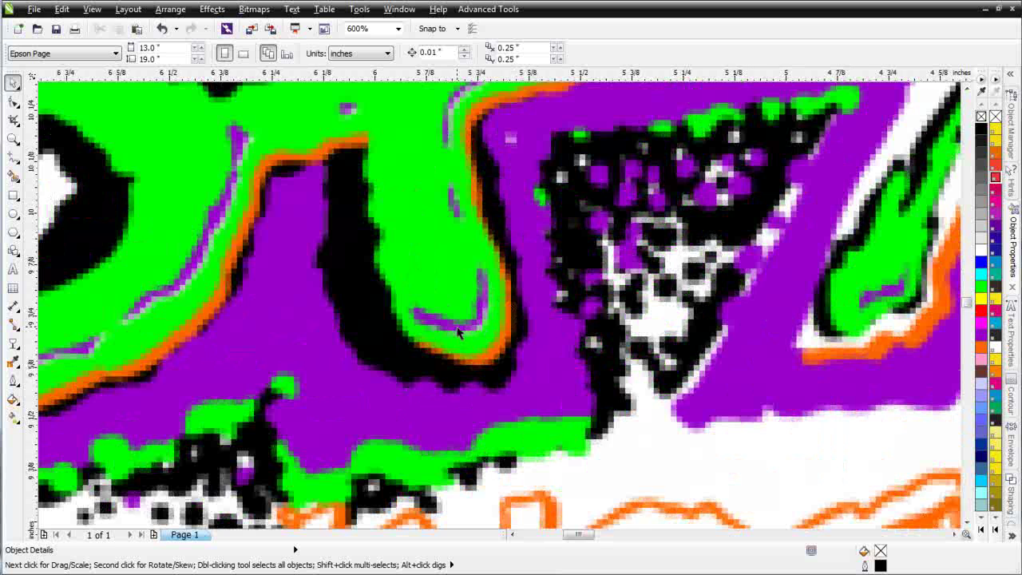
scroll(236, 285, down, 2)
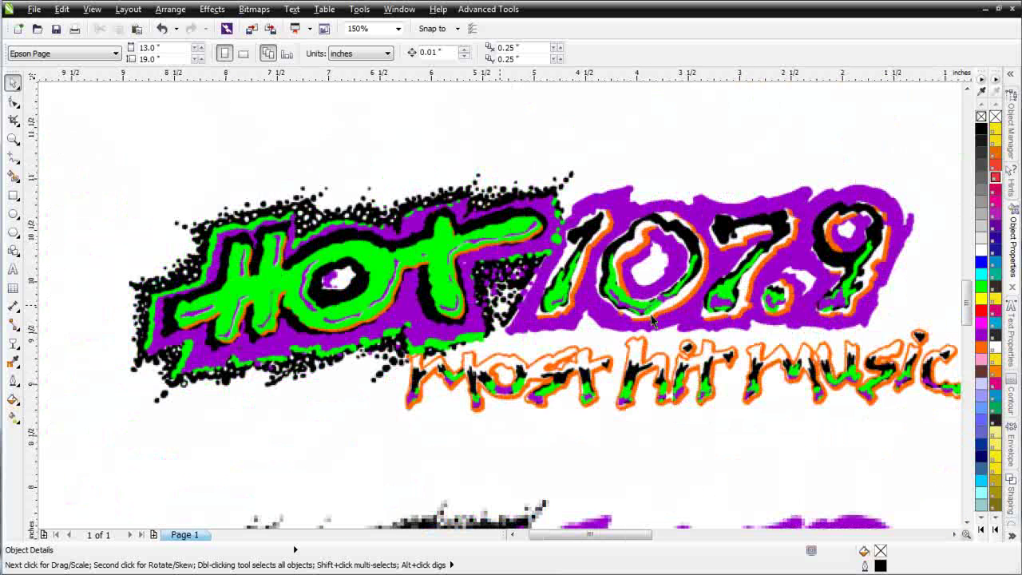
scroll(266, 335, up, 2)
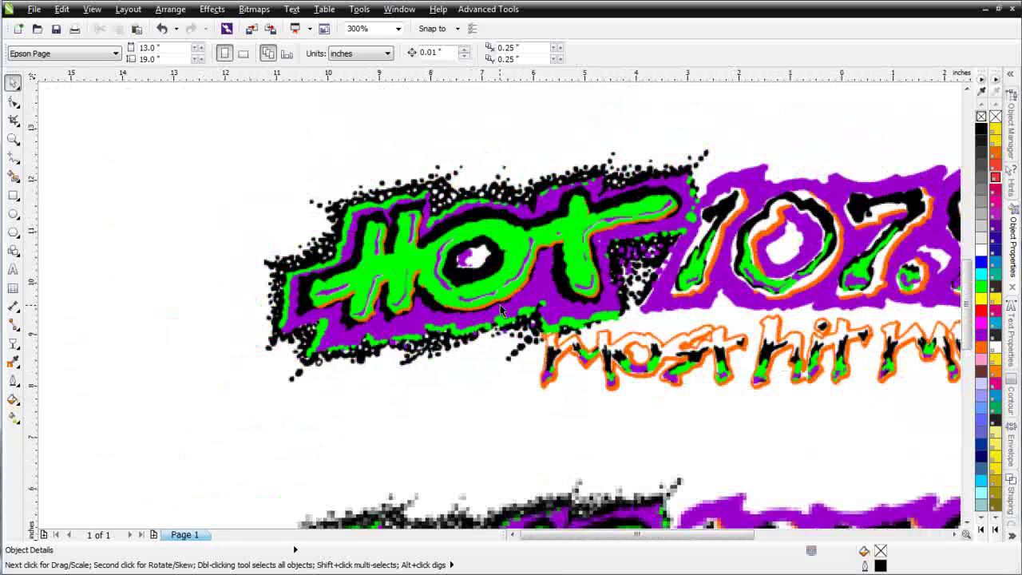
scroll(490, 375, down, 4)
scroll(539, 289, up, 1)
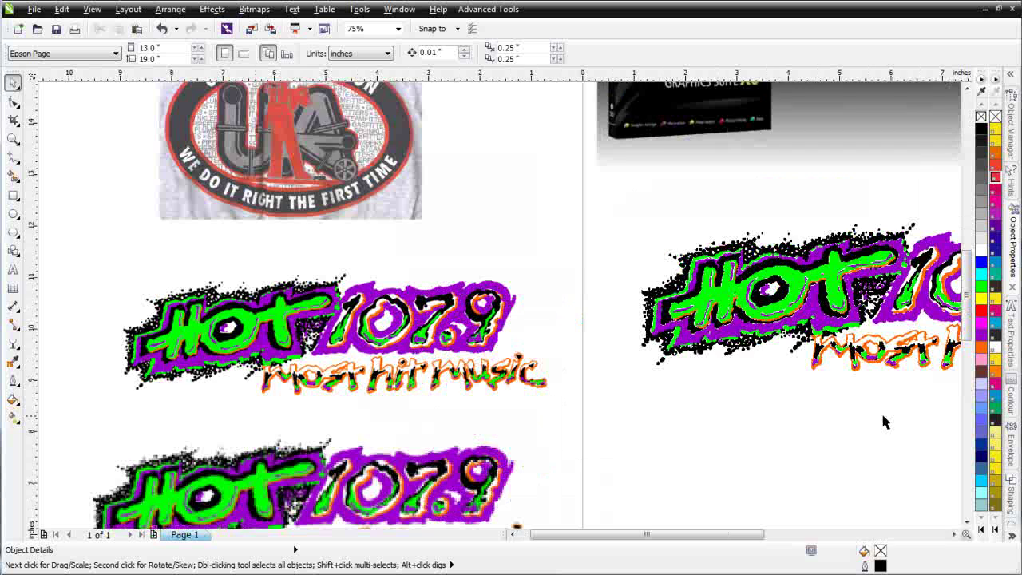
scroll(496, 308, down, 1)
drag(694, 196, 371, 328)
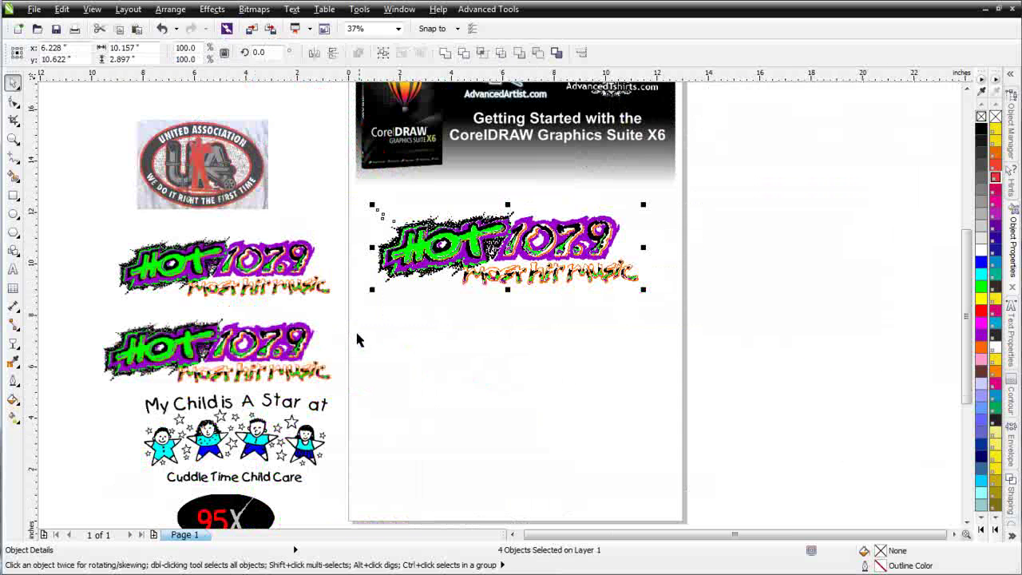
click(119, 29)
key(Tab)
key(Tab)
key(Tab)
key(Tab)
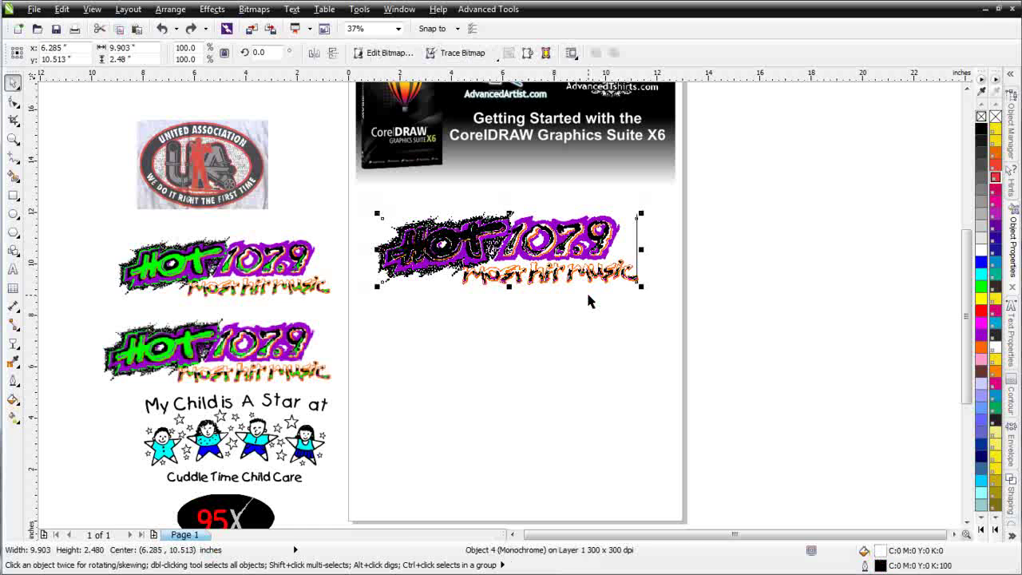
key(Tab)
key(Tab)
key(Tab)
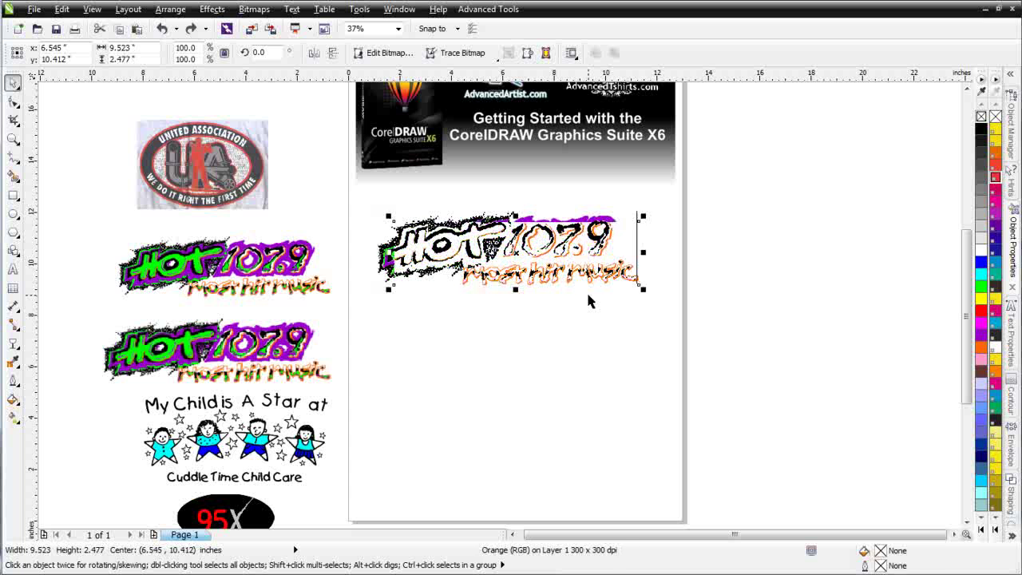
key(Tab)
key(Tab)
key(Tab)
key(Tab)
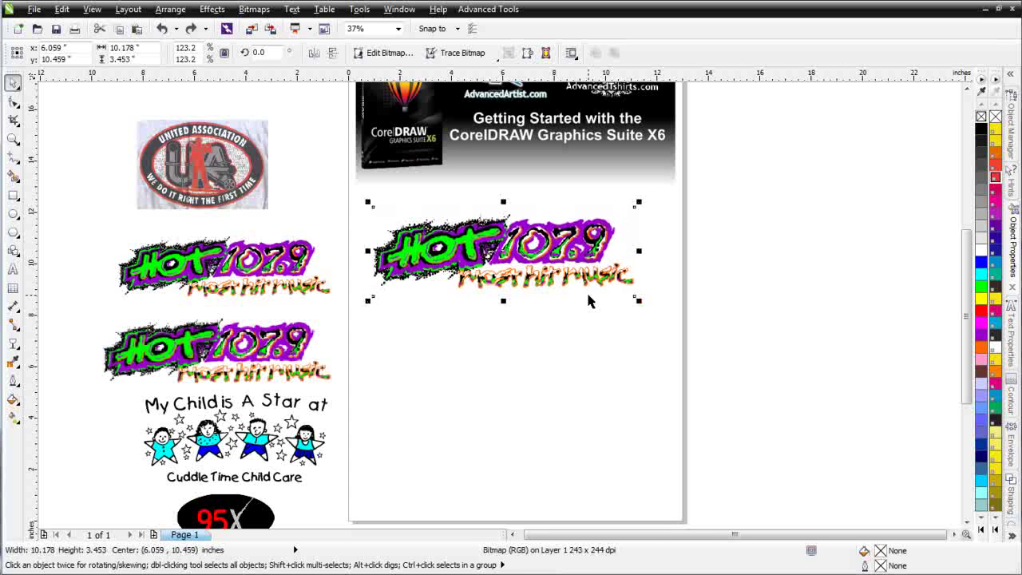
key(Tab)
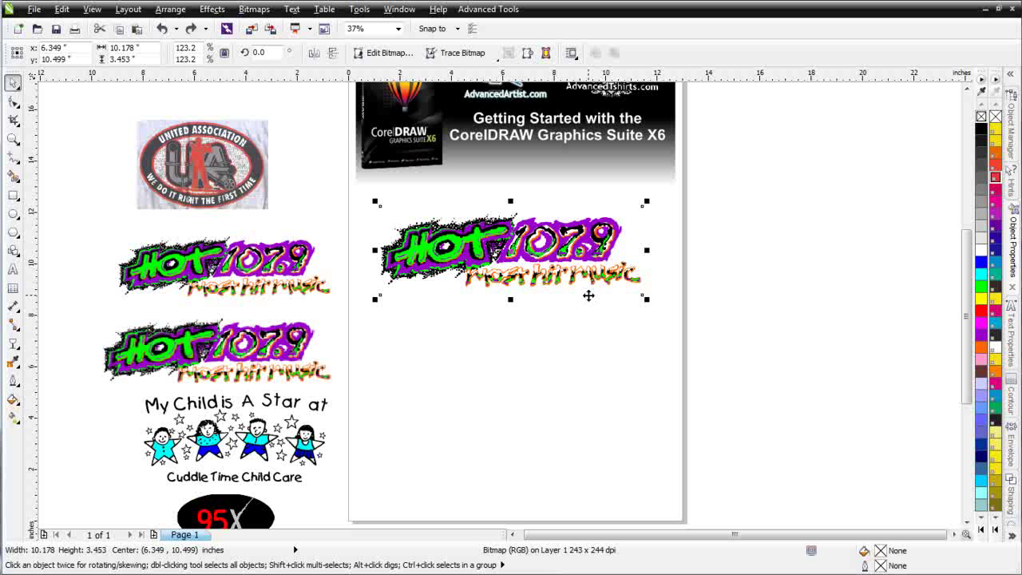
scroll(503, 246, up, 1)
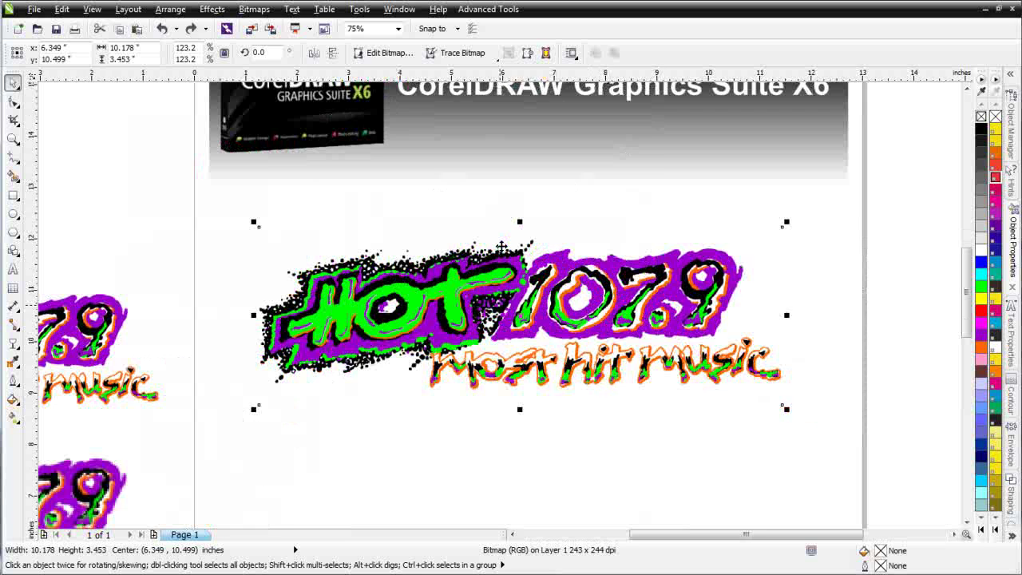
scroll(461, 312, up, 2)
scroll(501, 303, up, 3)
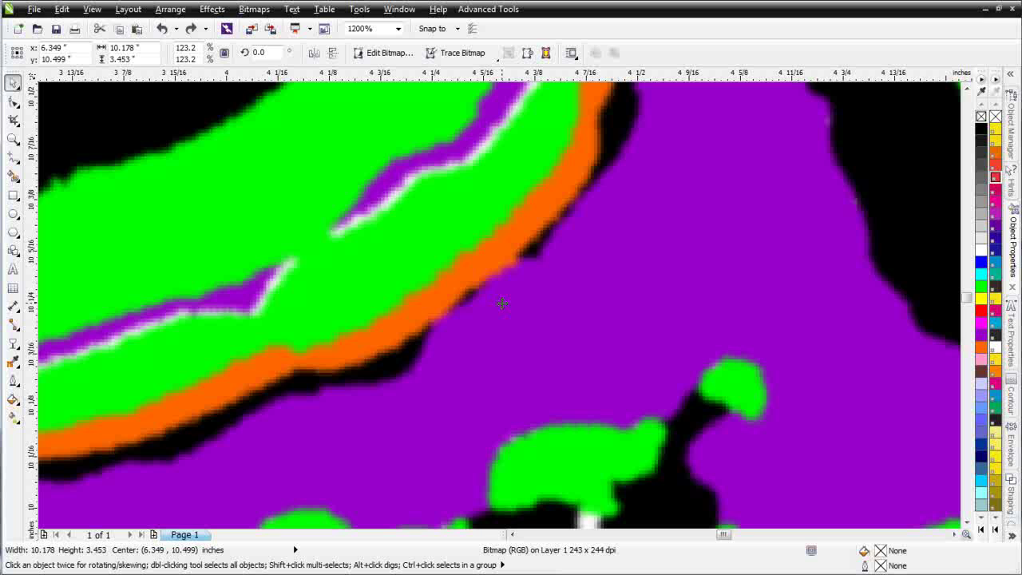
scroll(527, 216, down, 2)
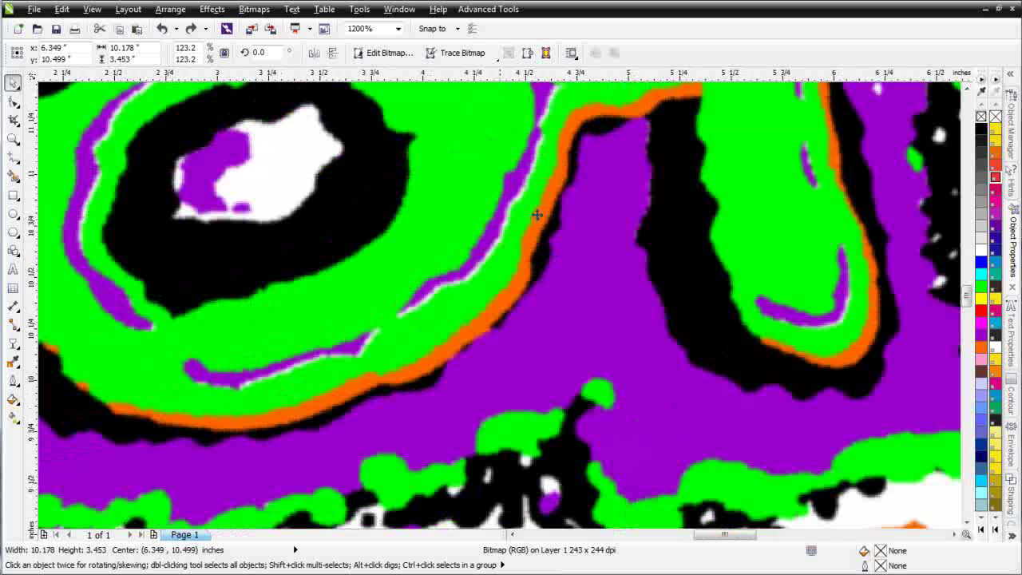
scroll(585, 342, down, 2)
scroll(404, 299, down, 1)
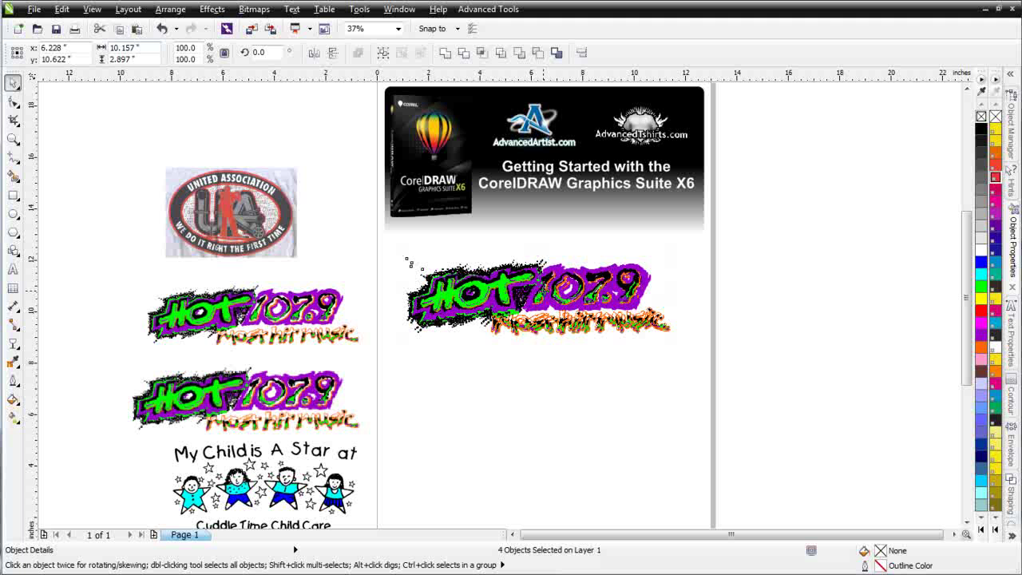
Move the layered logo off the original logo bitmap and delete the original.
drag(548, 295, 549, 395)
scroll(551, 395, up, 1)
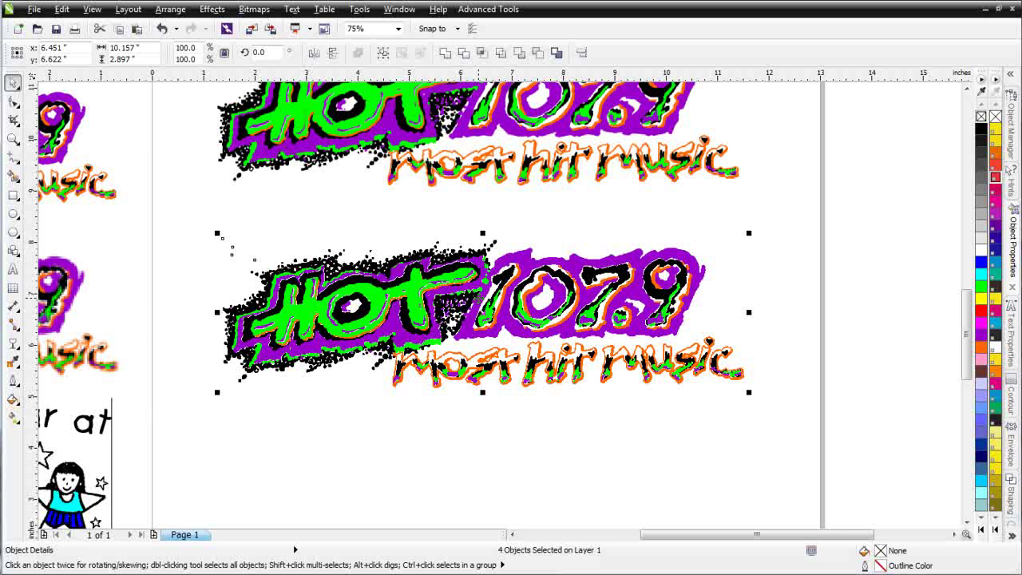
scroll(521, 309, down, 1)
click(741, 194)
drag(705, 150, 303, 277)
key(Delete)
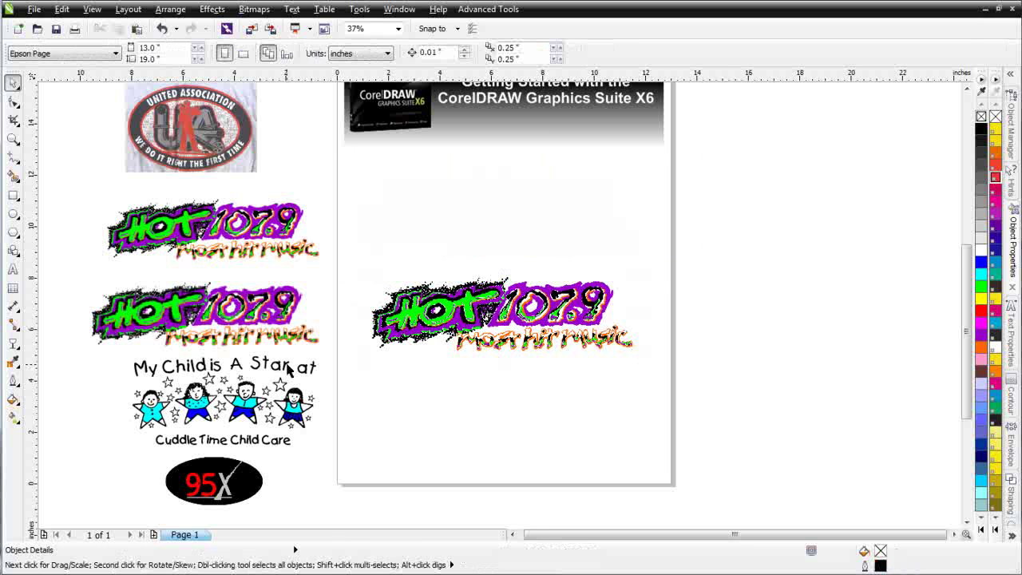
Delete the sample logos beside the page and the header image at the page top.
scroll(286, 369, down, 1)
drag(567, 426, 363, 118)
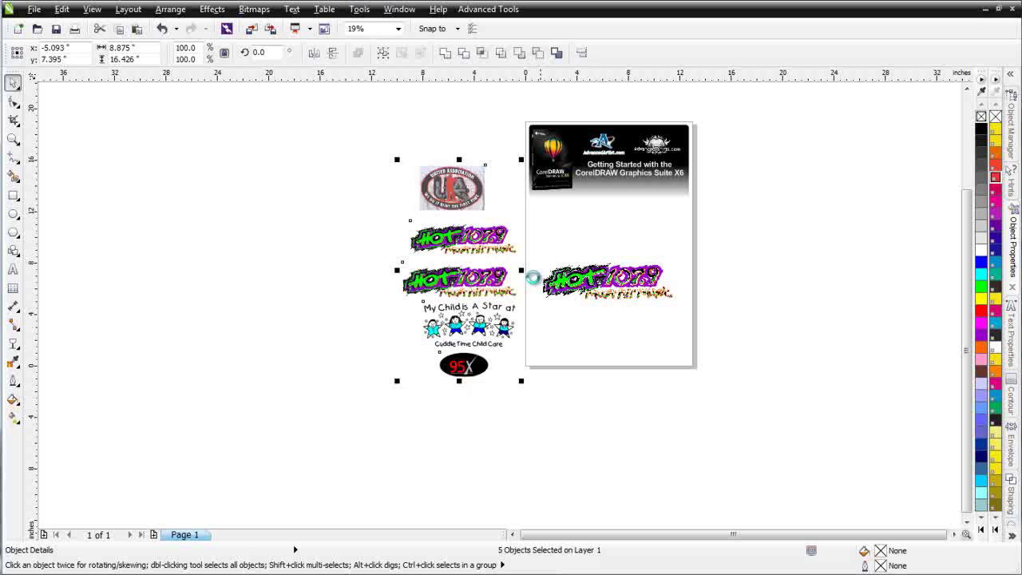
key(Delete)
click(523, 128)
drag(484, 109, 623, 269)
key(Delete)
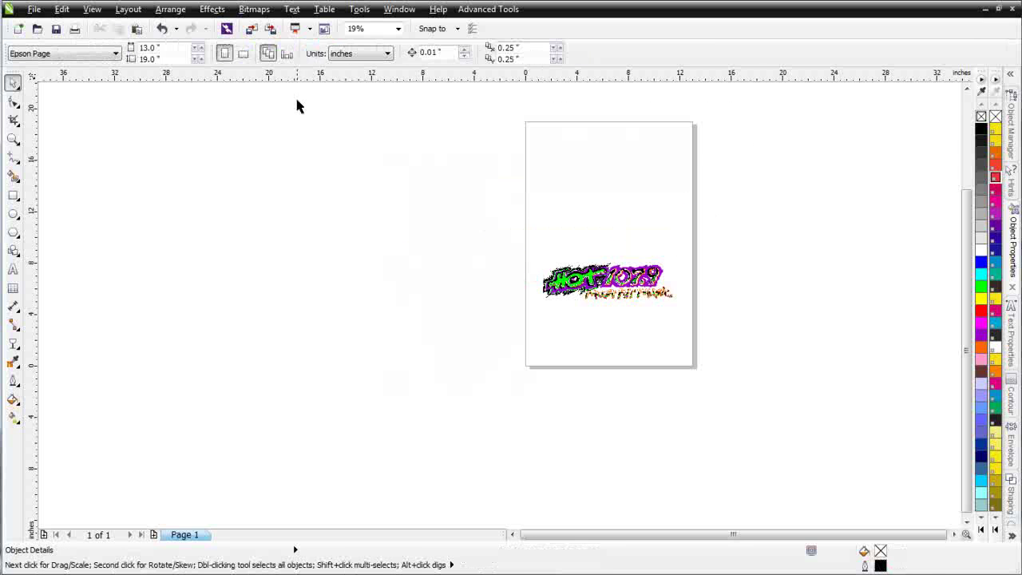
Switch the page to landscape and move the HOT 107.9 logo higher up the page.
click(243, 52)
drag(506, 228, 679, 307)
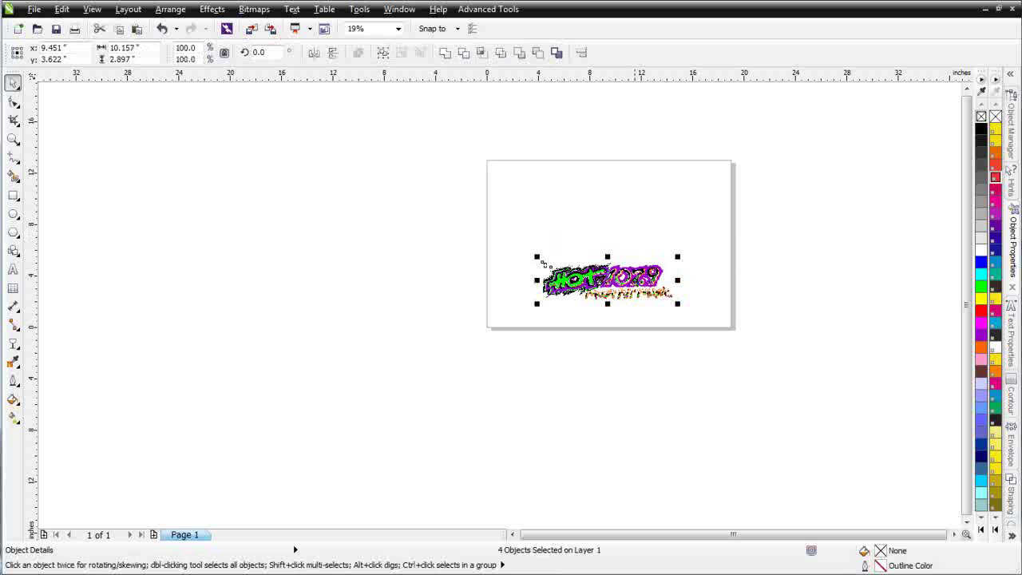
drag(589, 277, 593, 228)
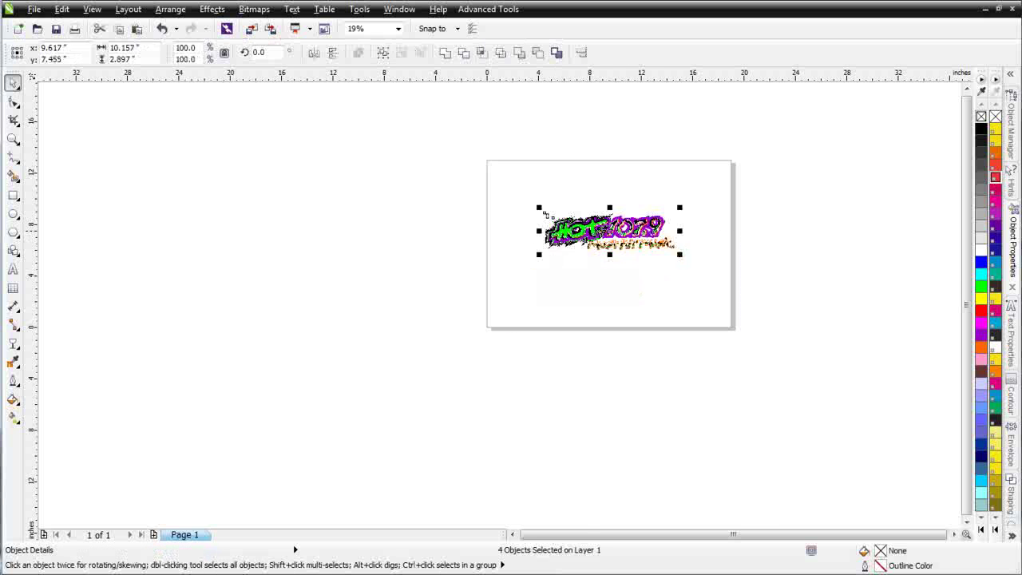
scroll(778, 148, up, 1)
scroll(486, 337, up, 1)
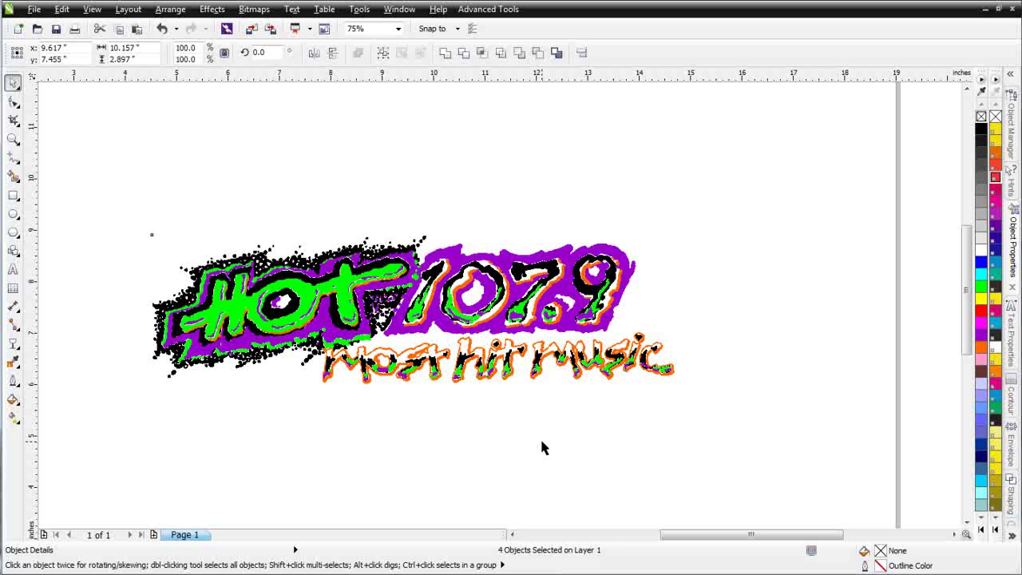
click(387, 403)
click(348, 305)
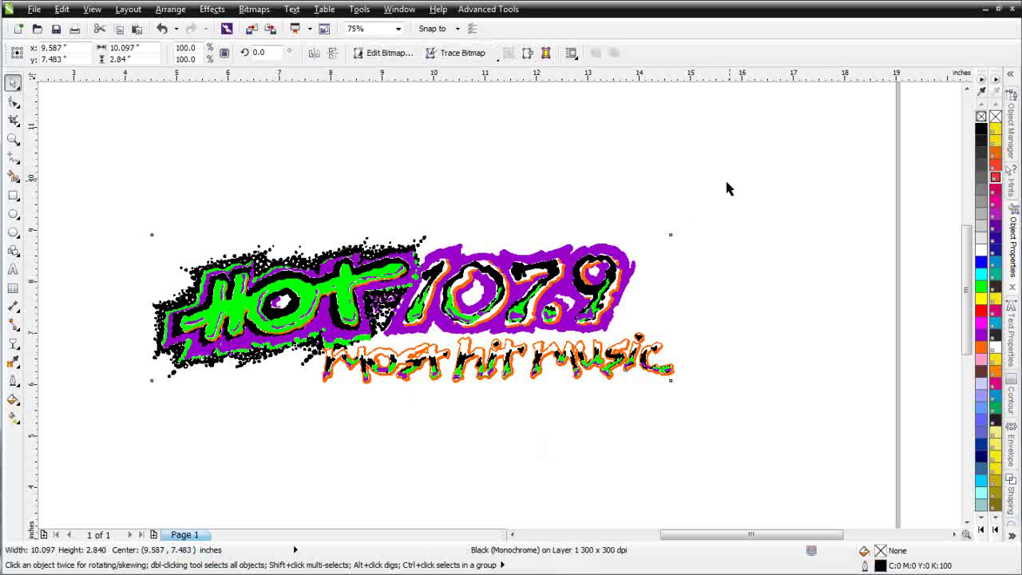
drag(730, 189, 89, 455)
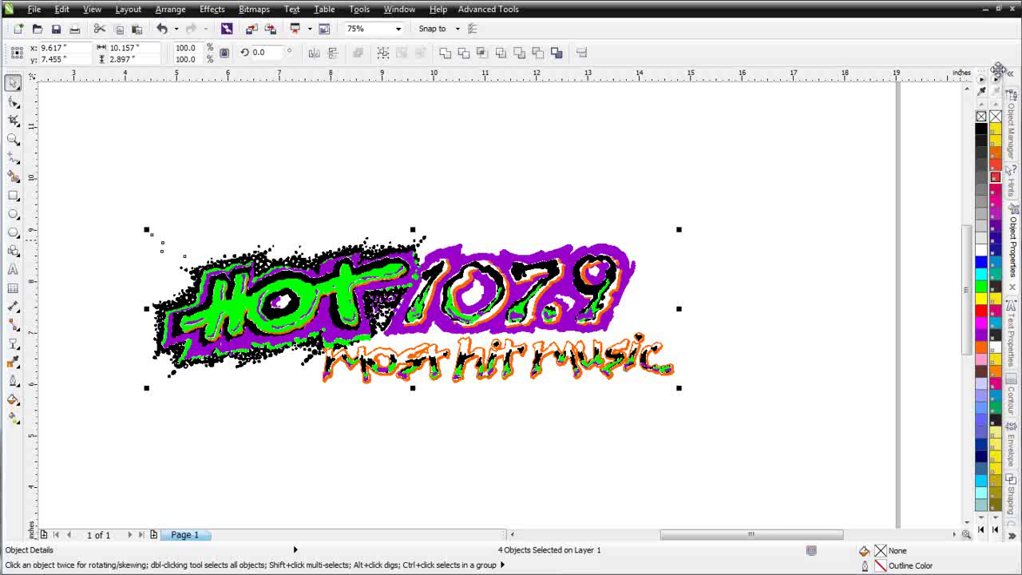
Float the PANTONE solid coated palette and tint the black bitmap PANTONE Black C.
drag(998, 70, 782, 36)
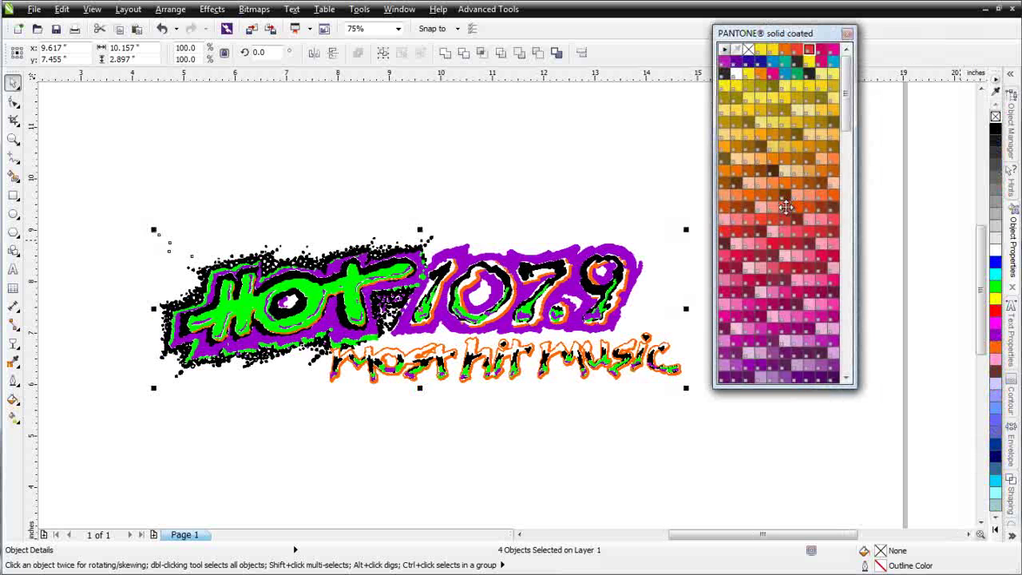
click(605, 181)
click(431, 295)
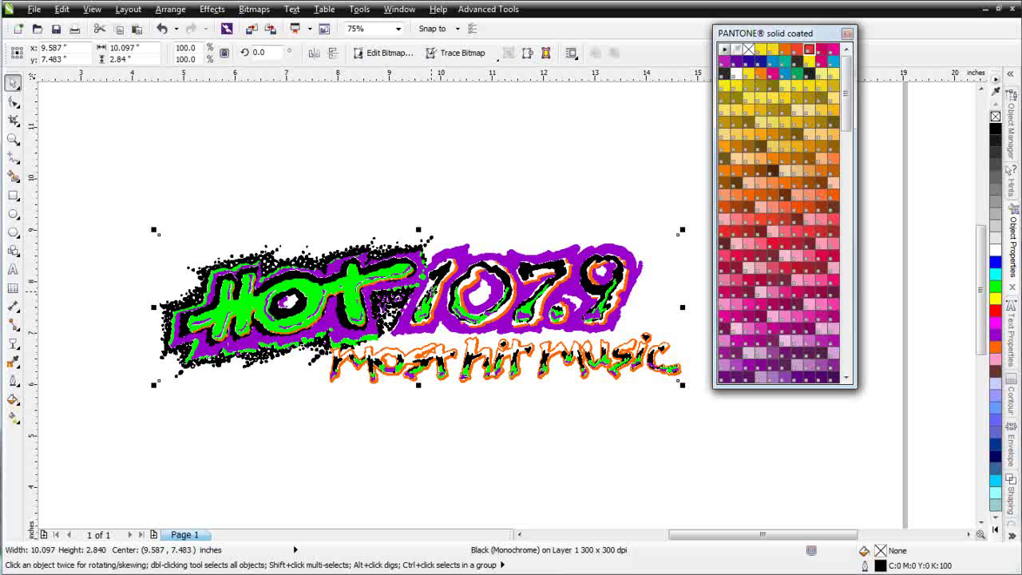
click(797, 64)
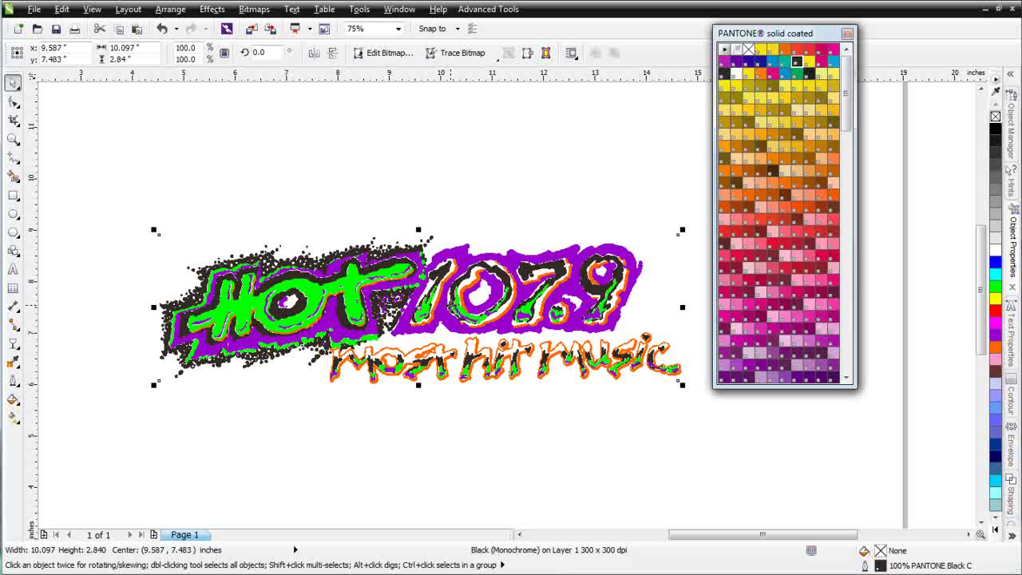
click(429, 292)
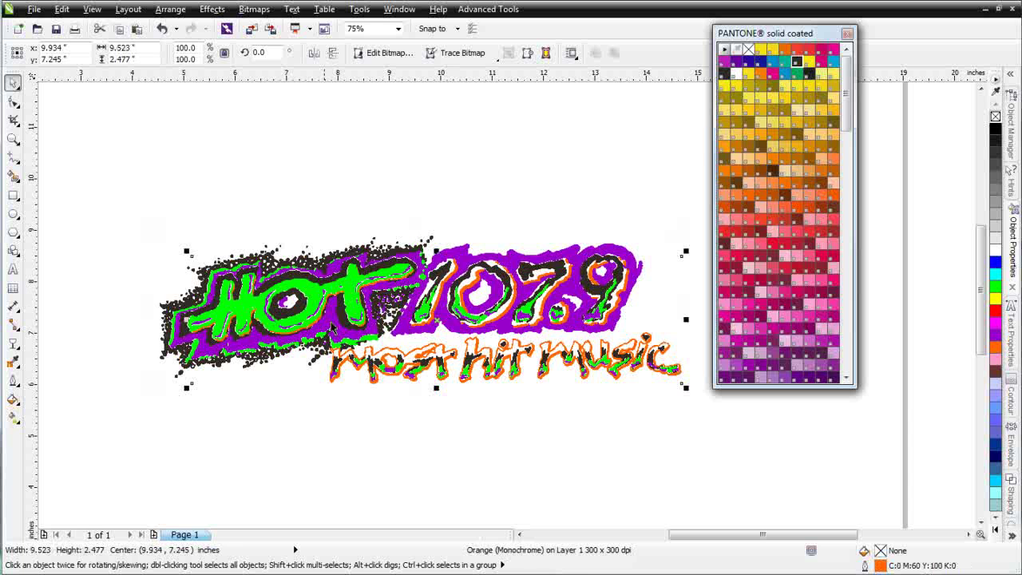
click(705, 386)
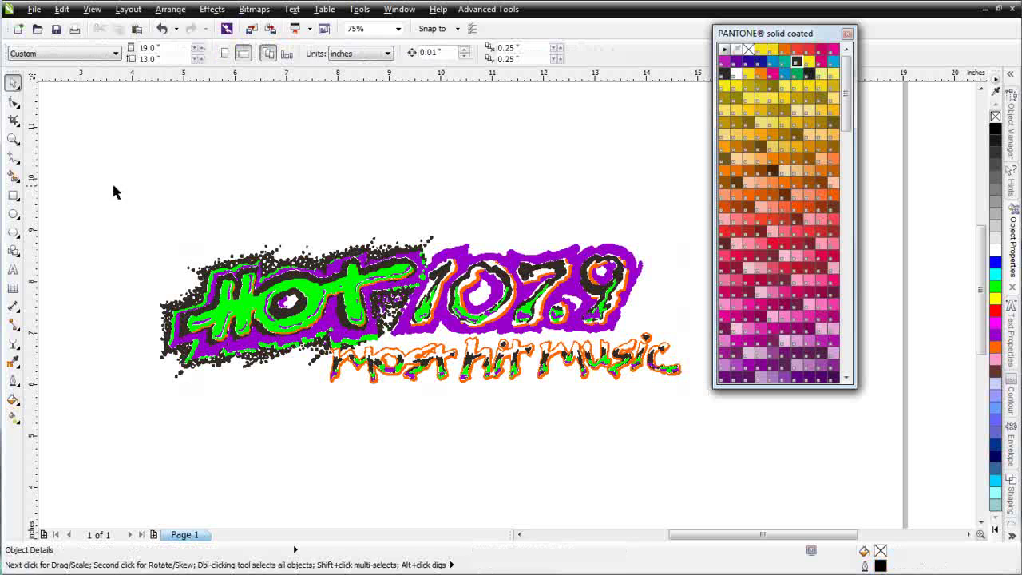
Select the whole logo and create a selection palette in Simple Seps 2's Color Management settings.
drag(87, 167, 782, 481)
click(514, 12)
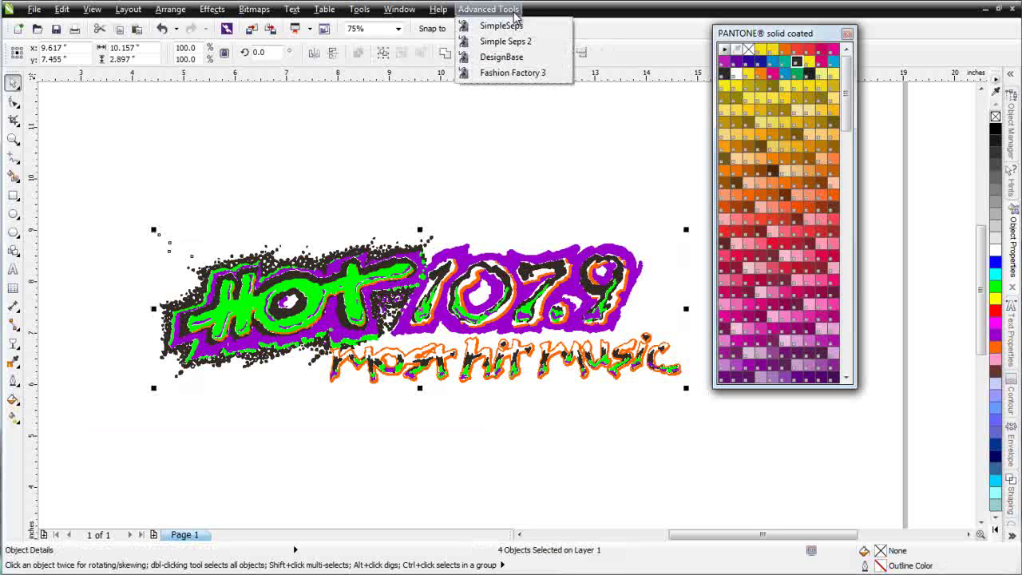
click(528, 40)
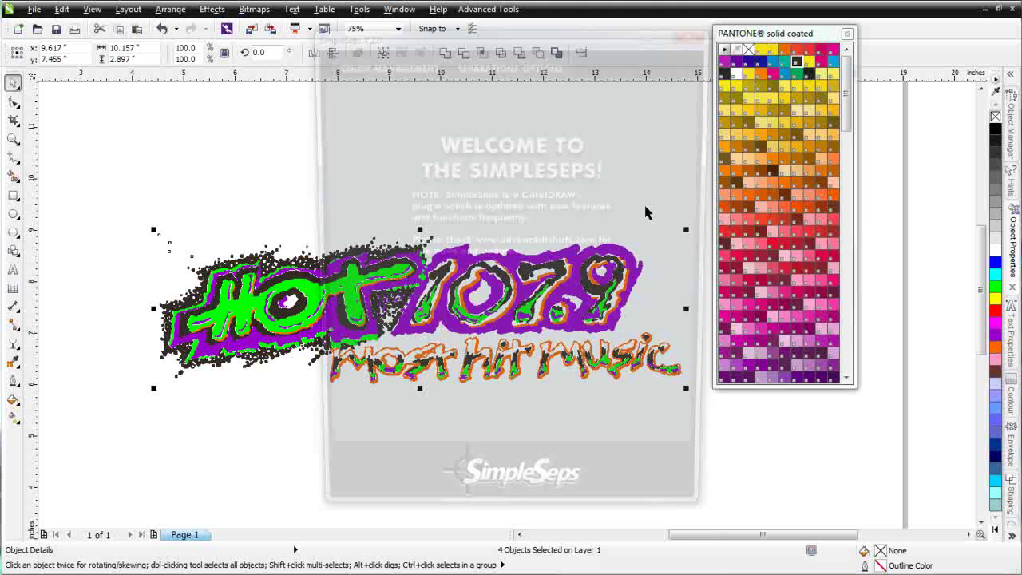
click(561, 63)
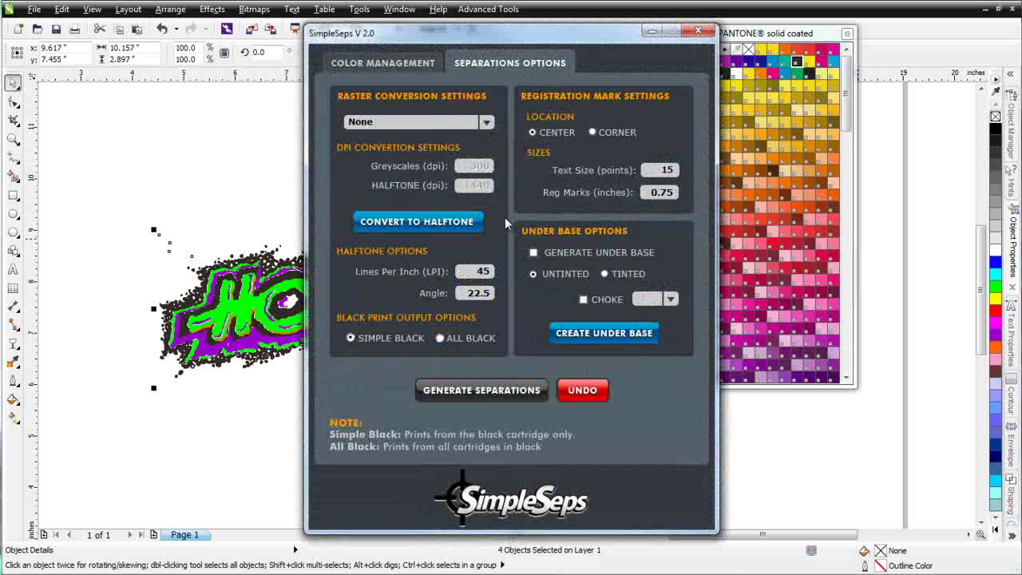
click(372, 67)
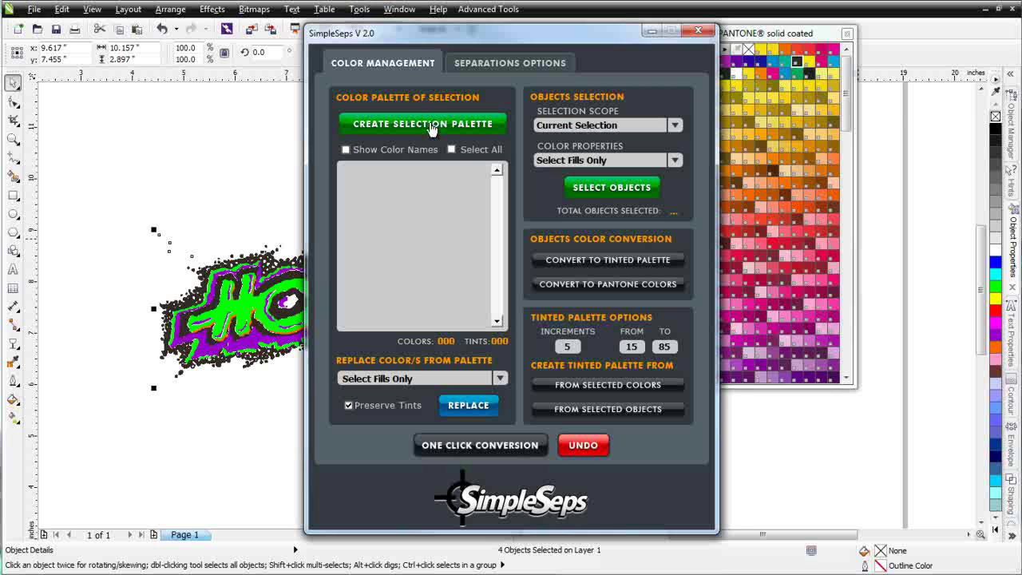
click(431, 126)
Mark the green, orange, black and purple swatches and run One Click Conversion to Pantone.
click(350, 175)
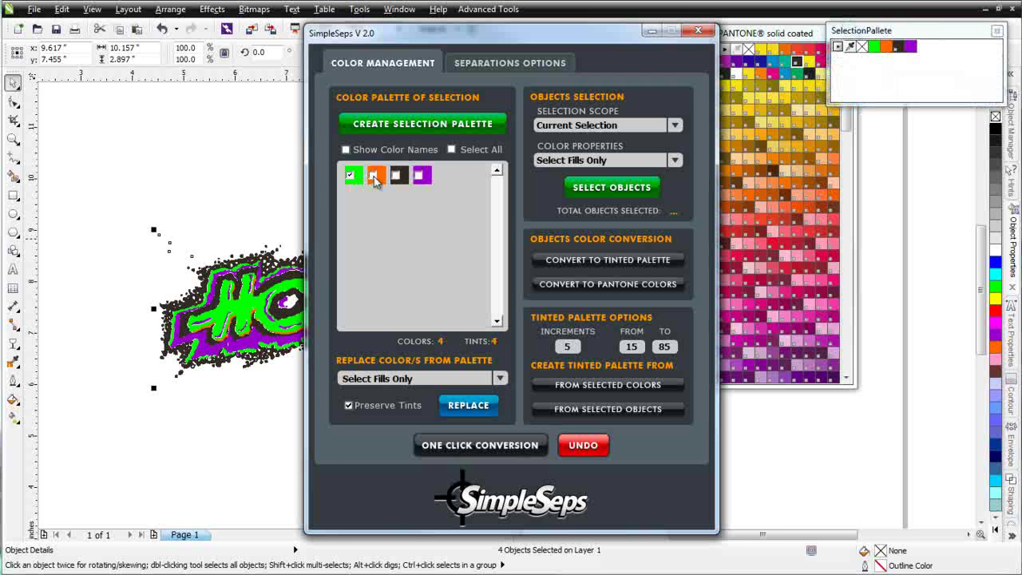
click(373, 175)
click(396, 175)
click(419, 175)
click(497, 446)
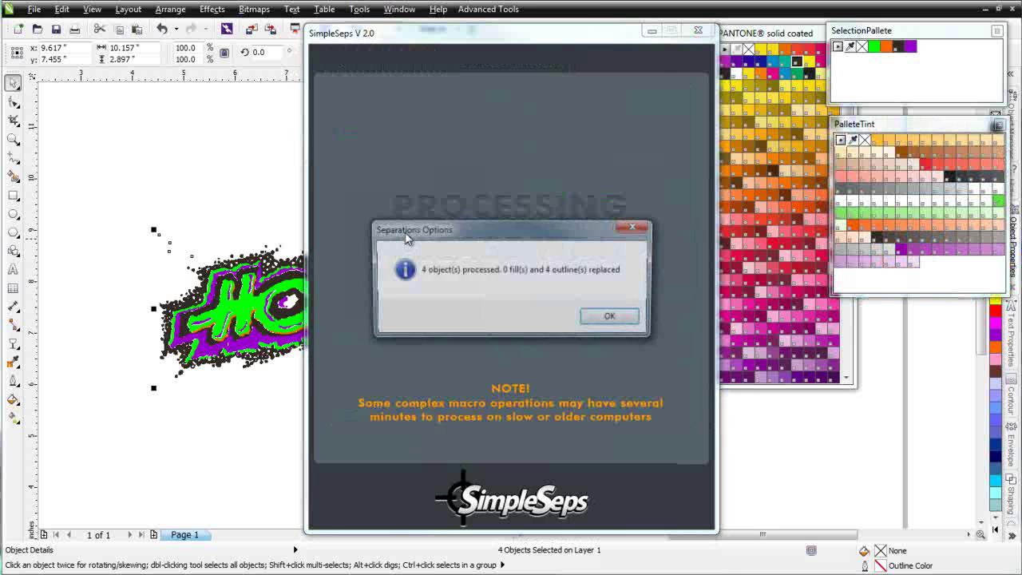
click(610, 316)
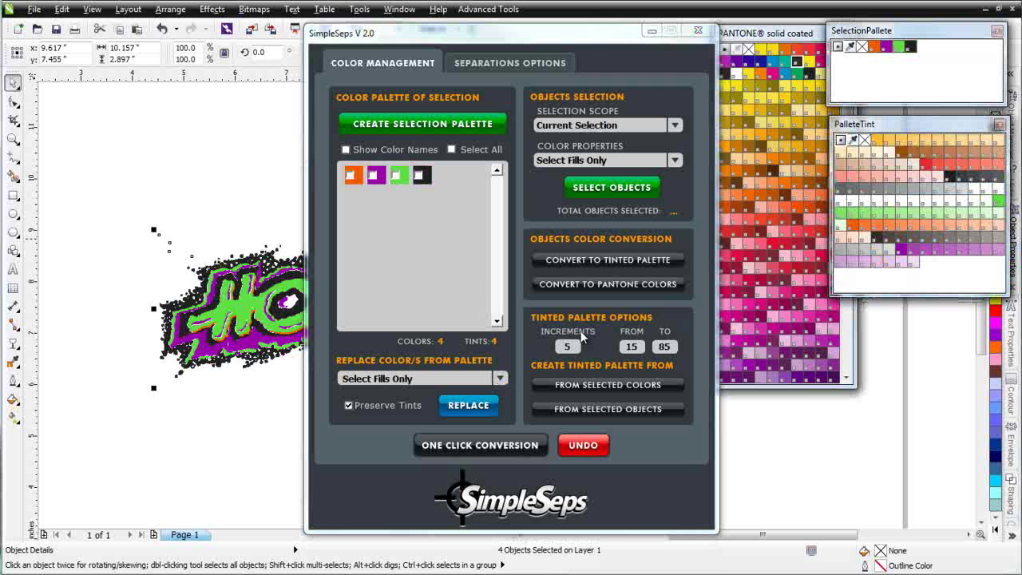
click(651, 31)
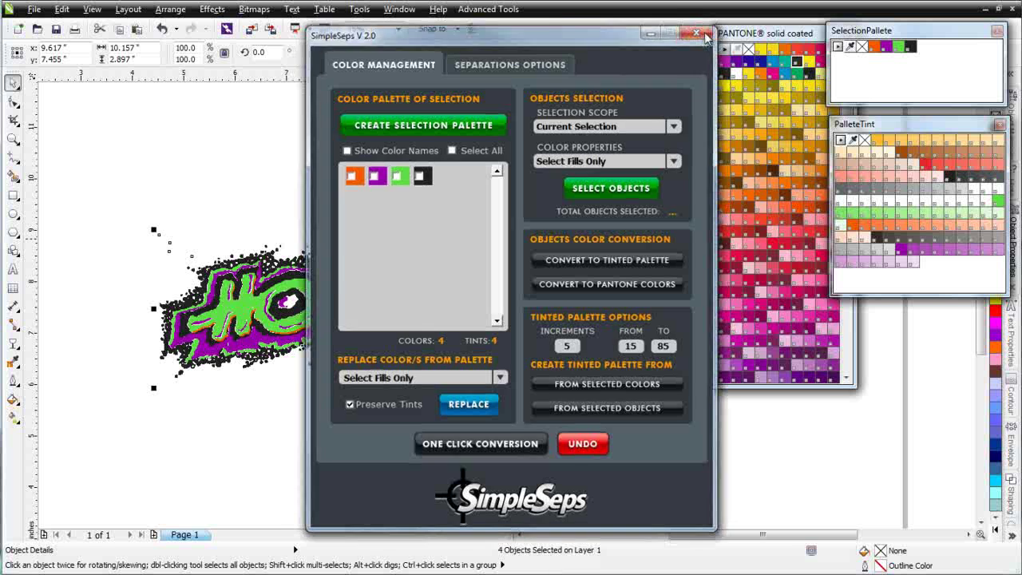
Generate separations from Simple Seps 2's Separations Options, confirming the warning.
scroll(522, 291, down, 1)
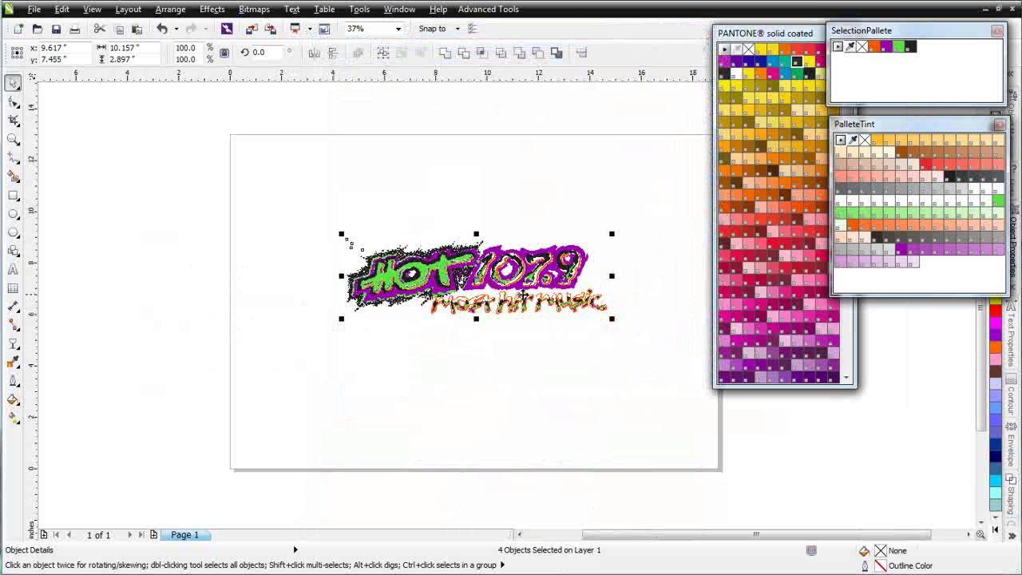
click(504, 9)
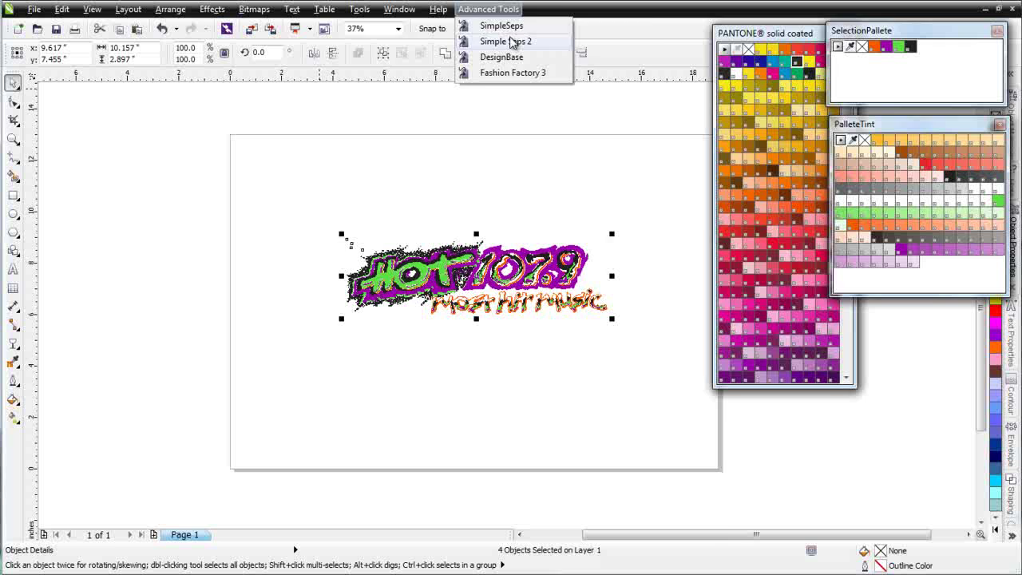
click(511, 40)
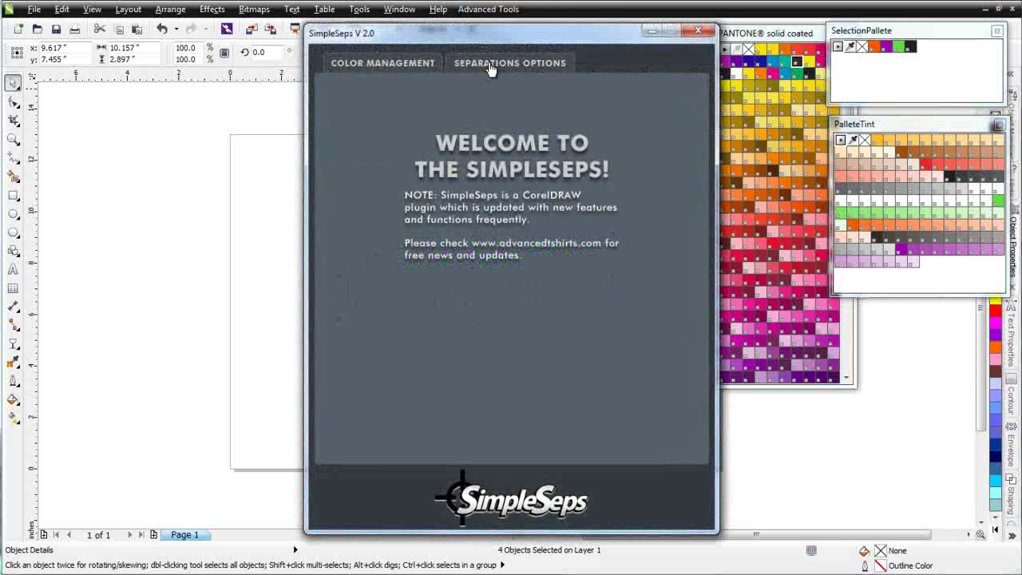
click(490, 64)
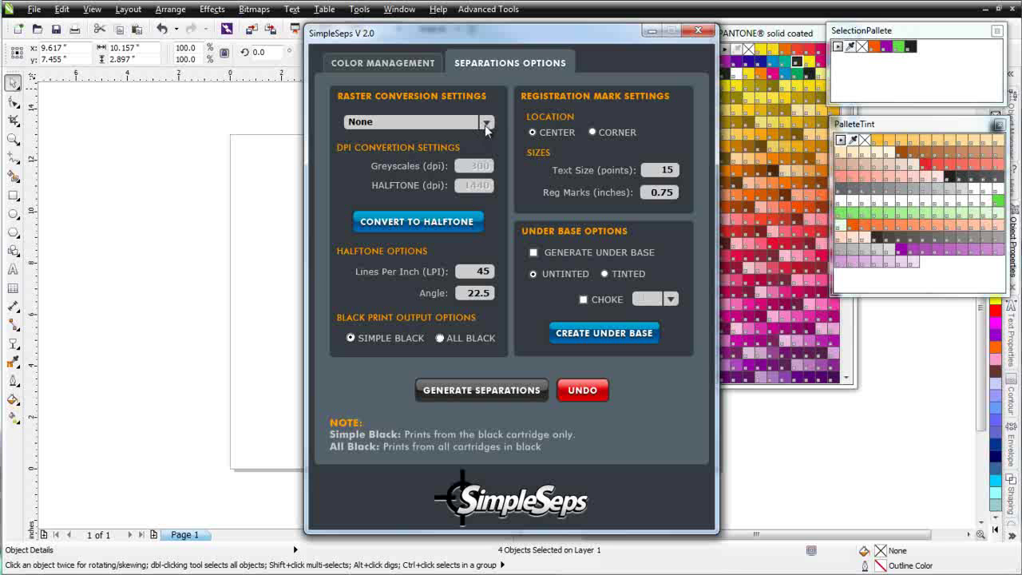
drag(514, 36, 124, 34)
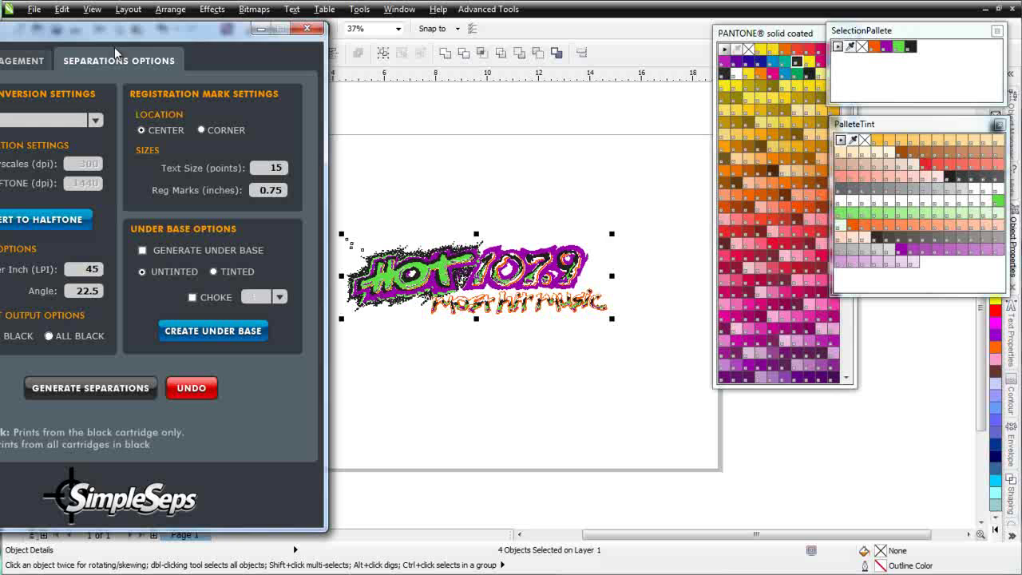
click(100, 389)
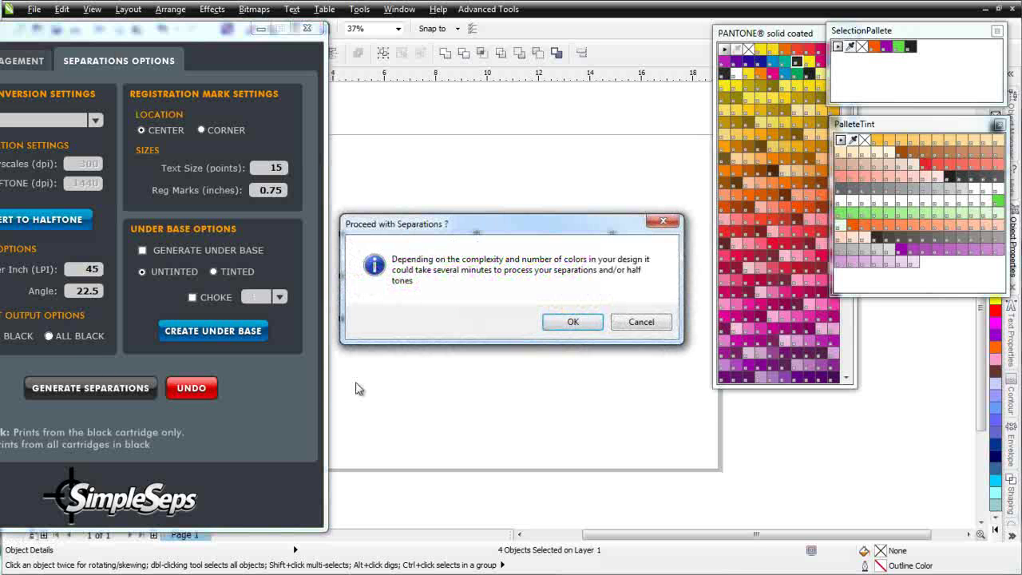
click(573, 323)
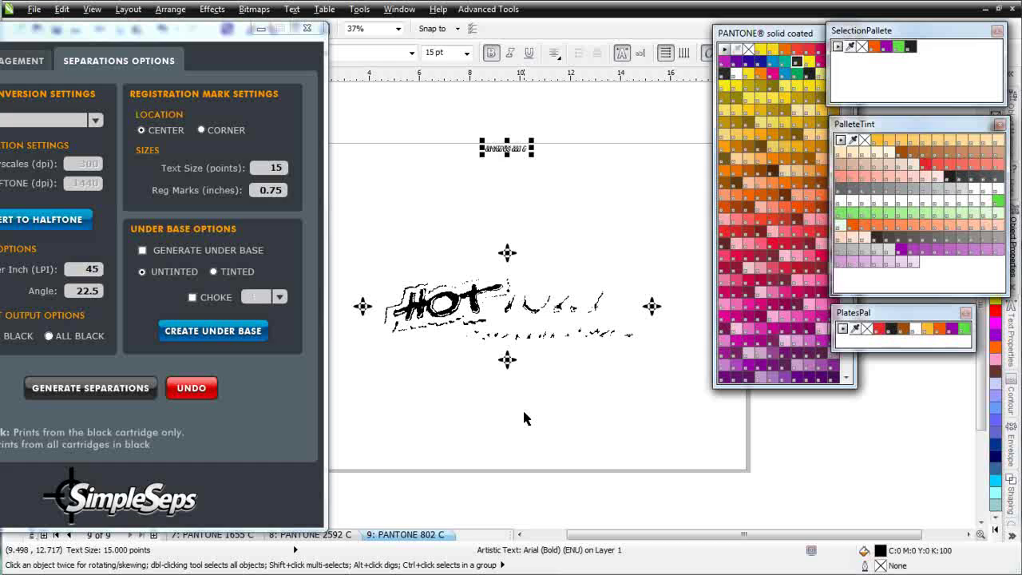
Bring the SimpleSeps window back into view after processing and deselect the plate label text.
drag(77, 47, 191, 54)
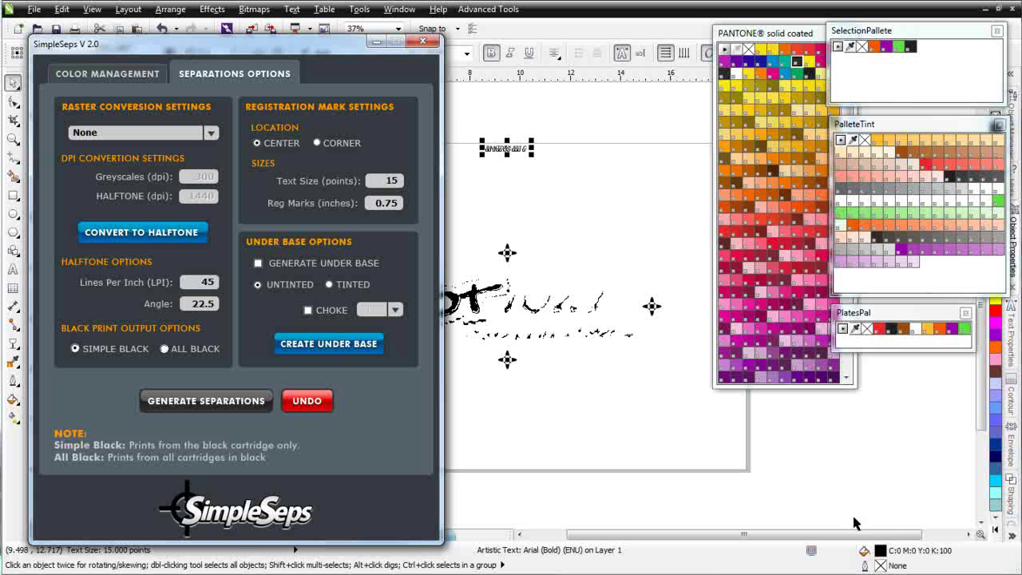
click(587, 329)
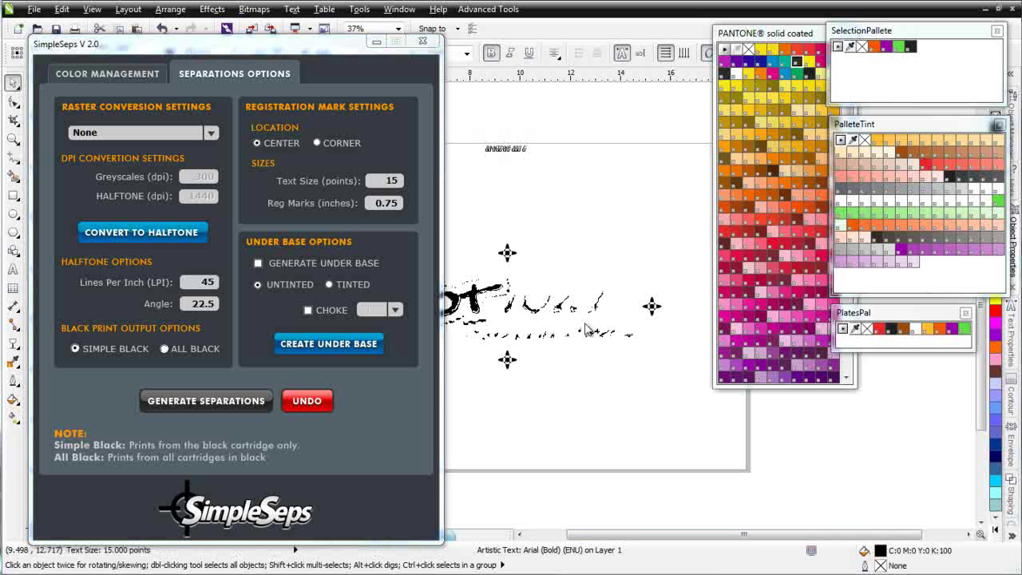